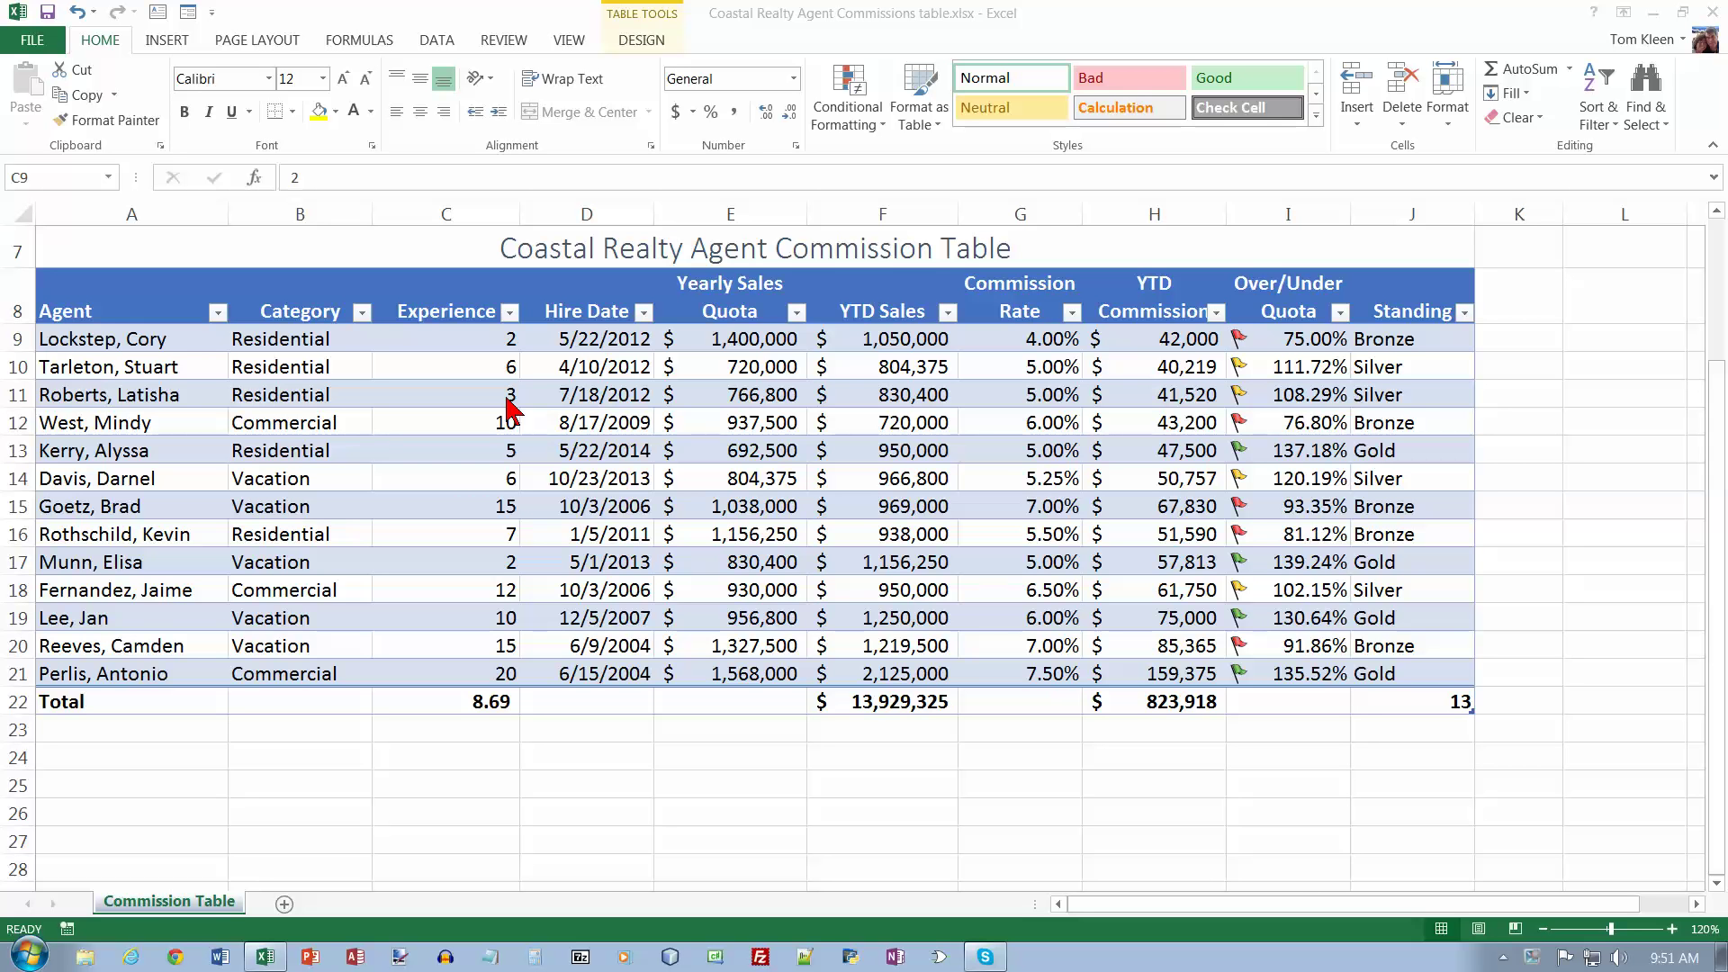
Sort the commission table by the Agent column from A to Z.
left_click(106, 41)
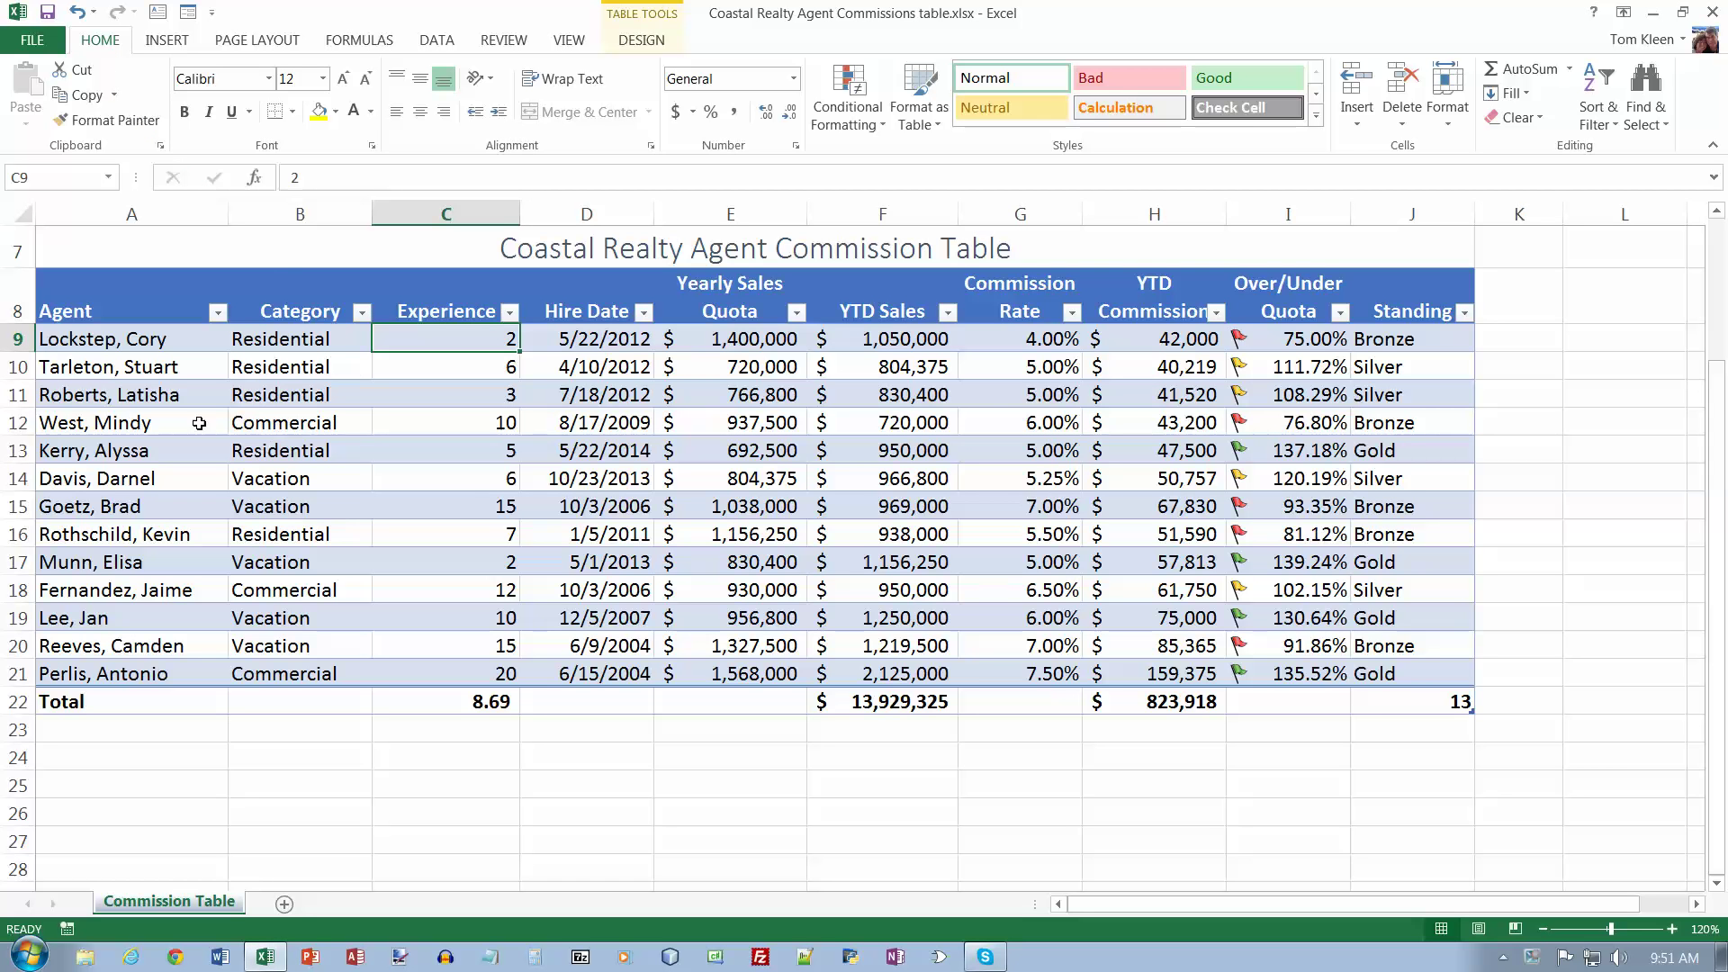
left_click(126, 338)
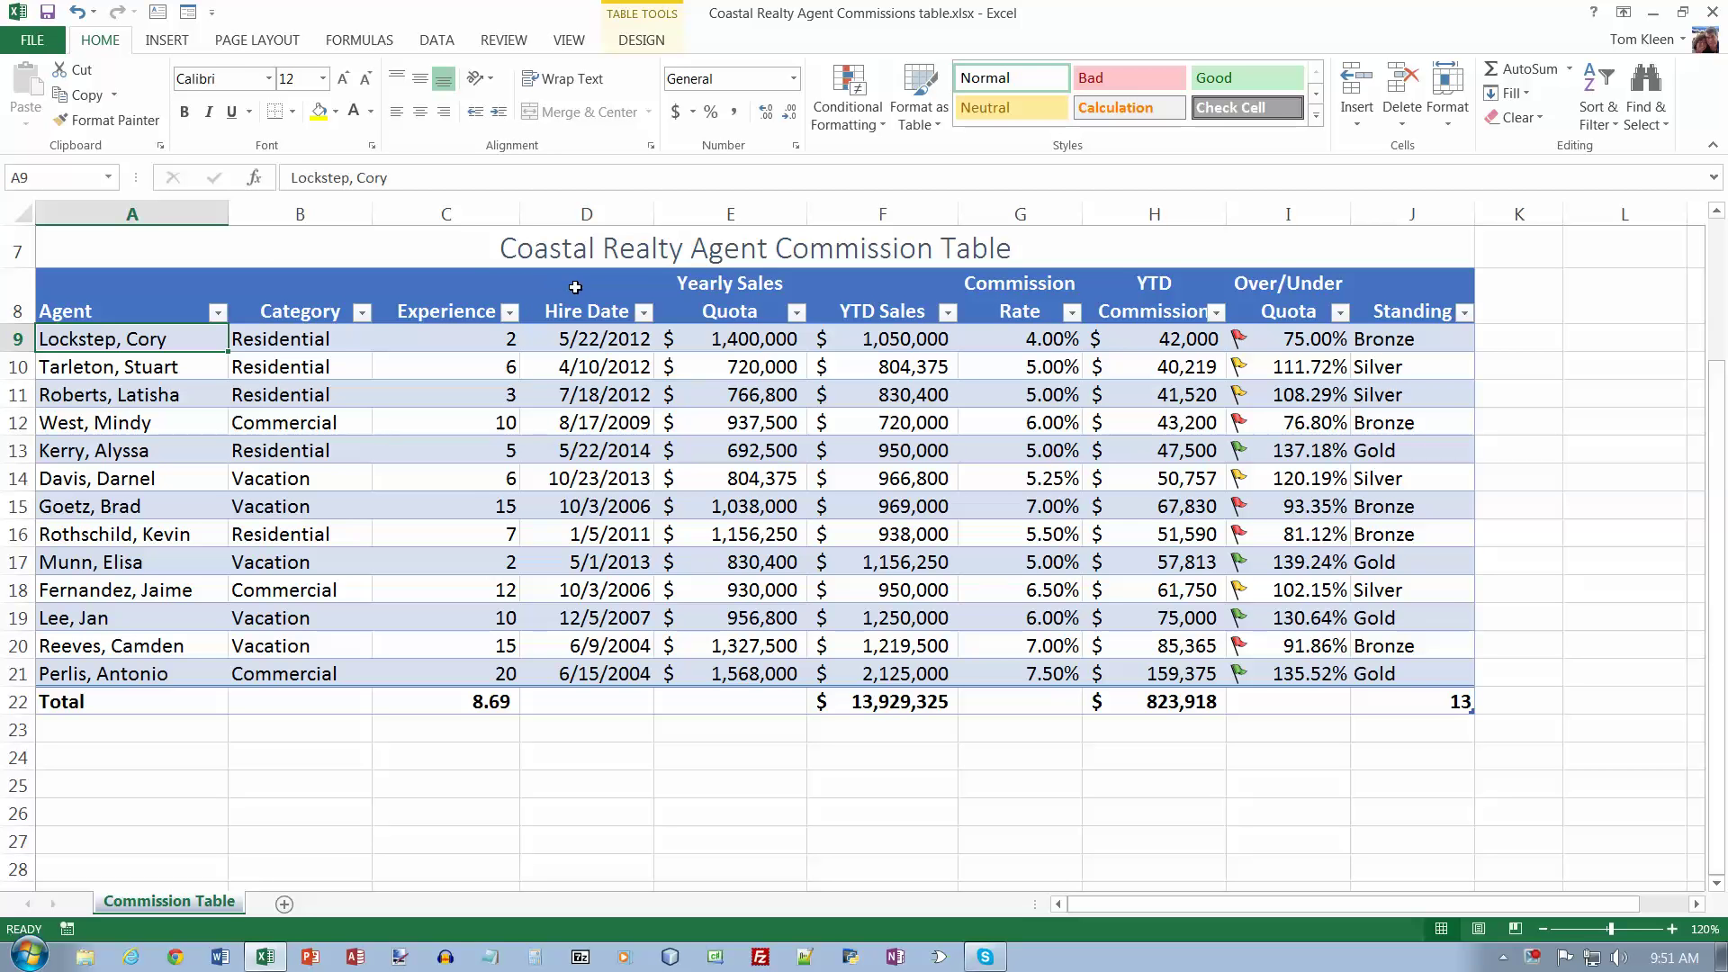
left_click(1617, 131)
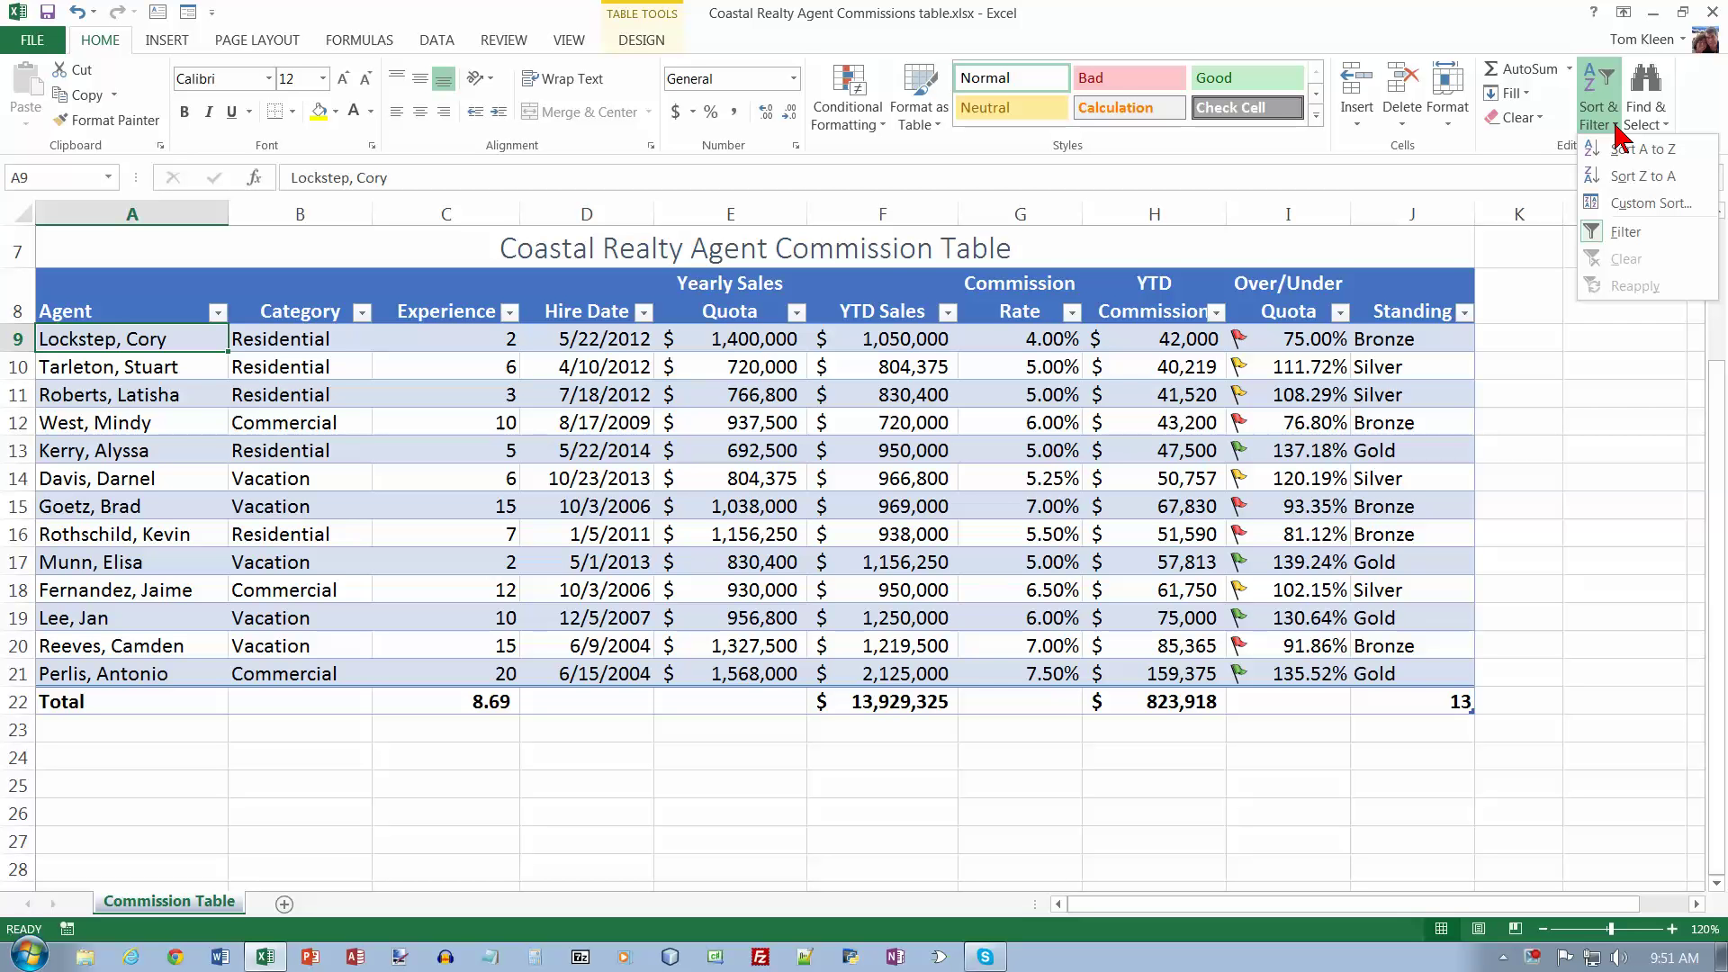
left_click(1625, 149)
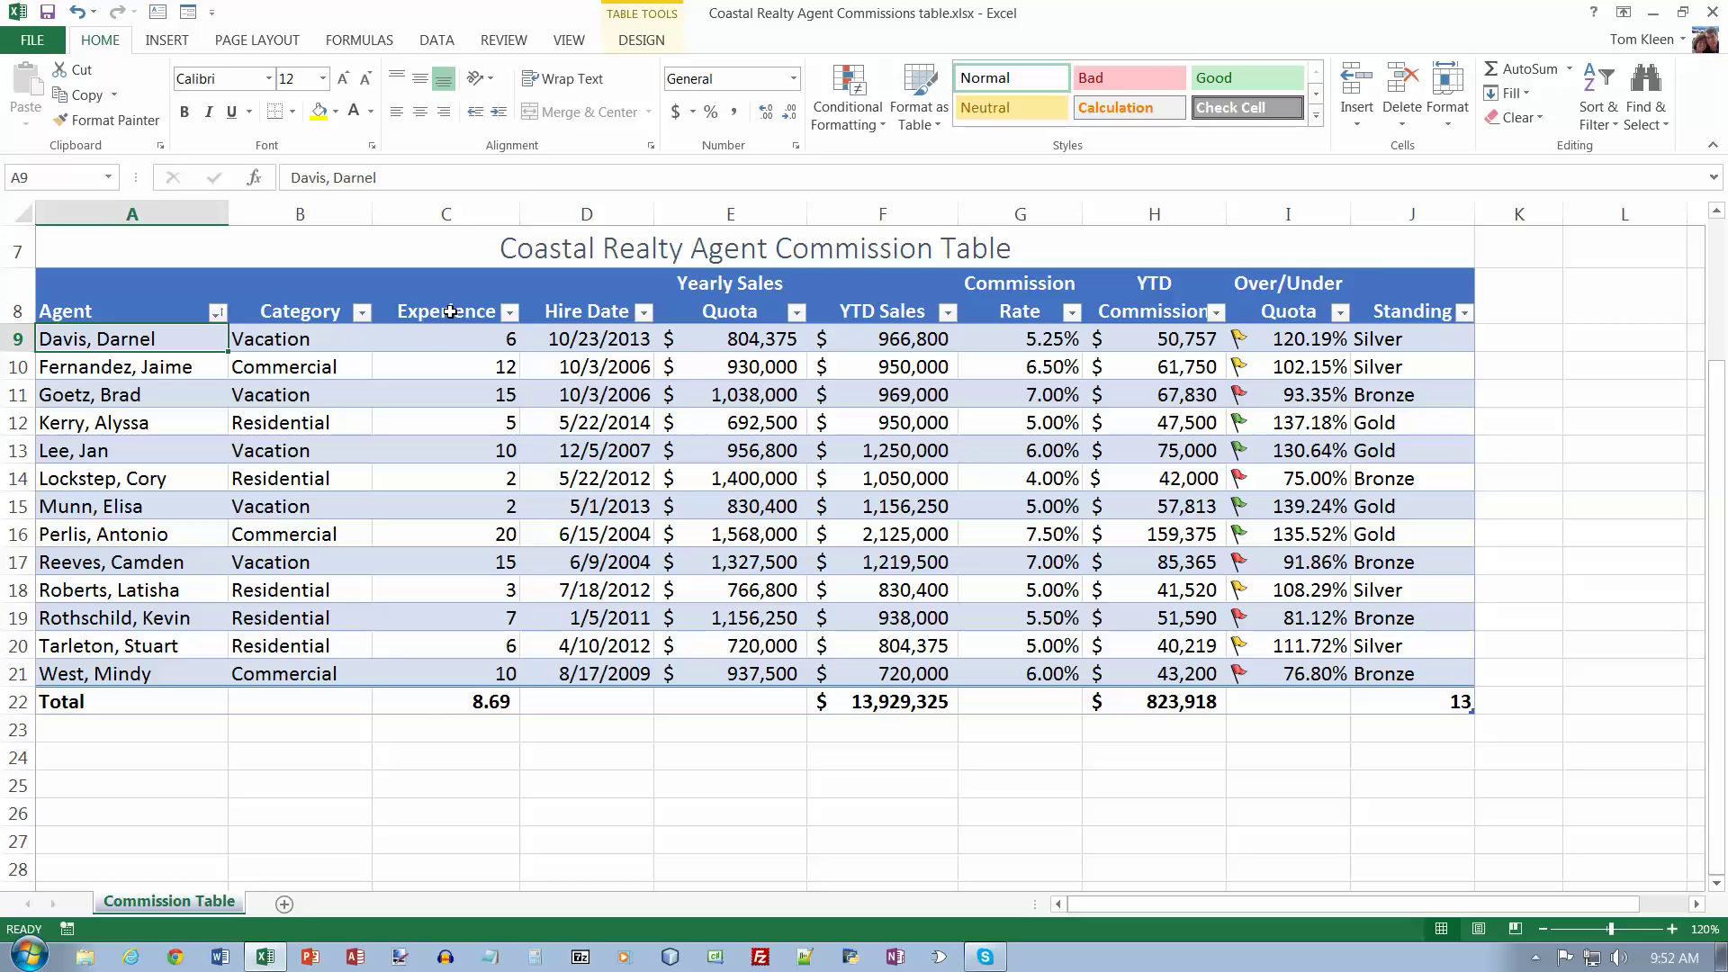
Sort the commission table by the Experience column from largest to smallest.
left_click(455, 340)
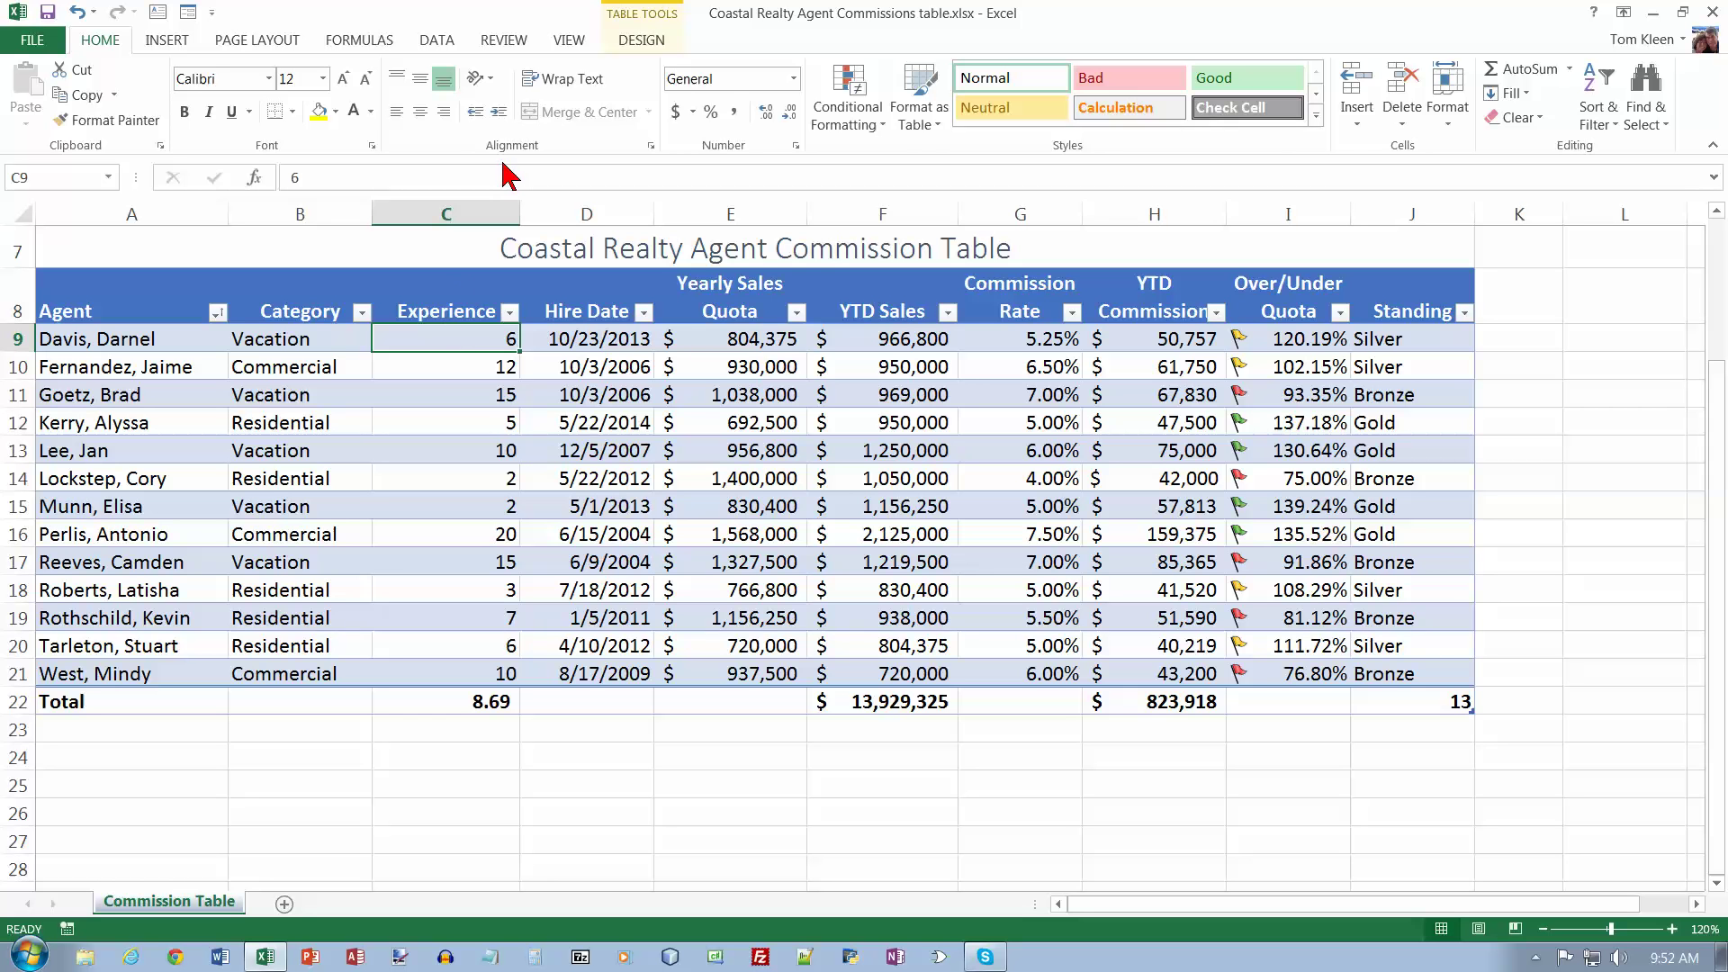
left_click(447, 48)
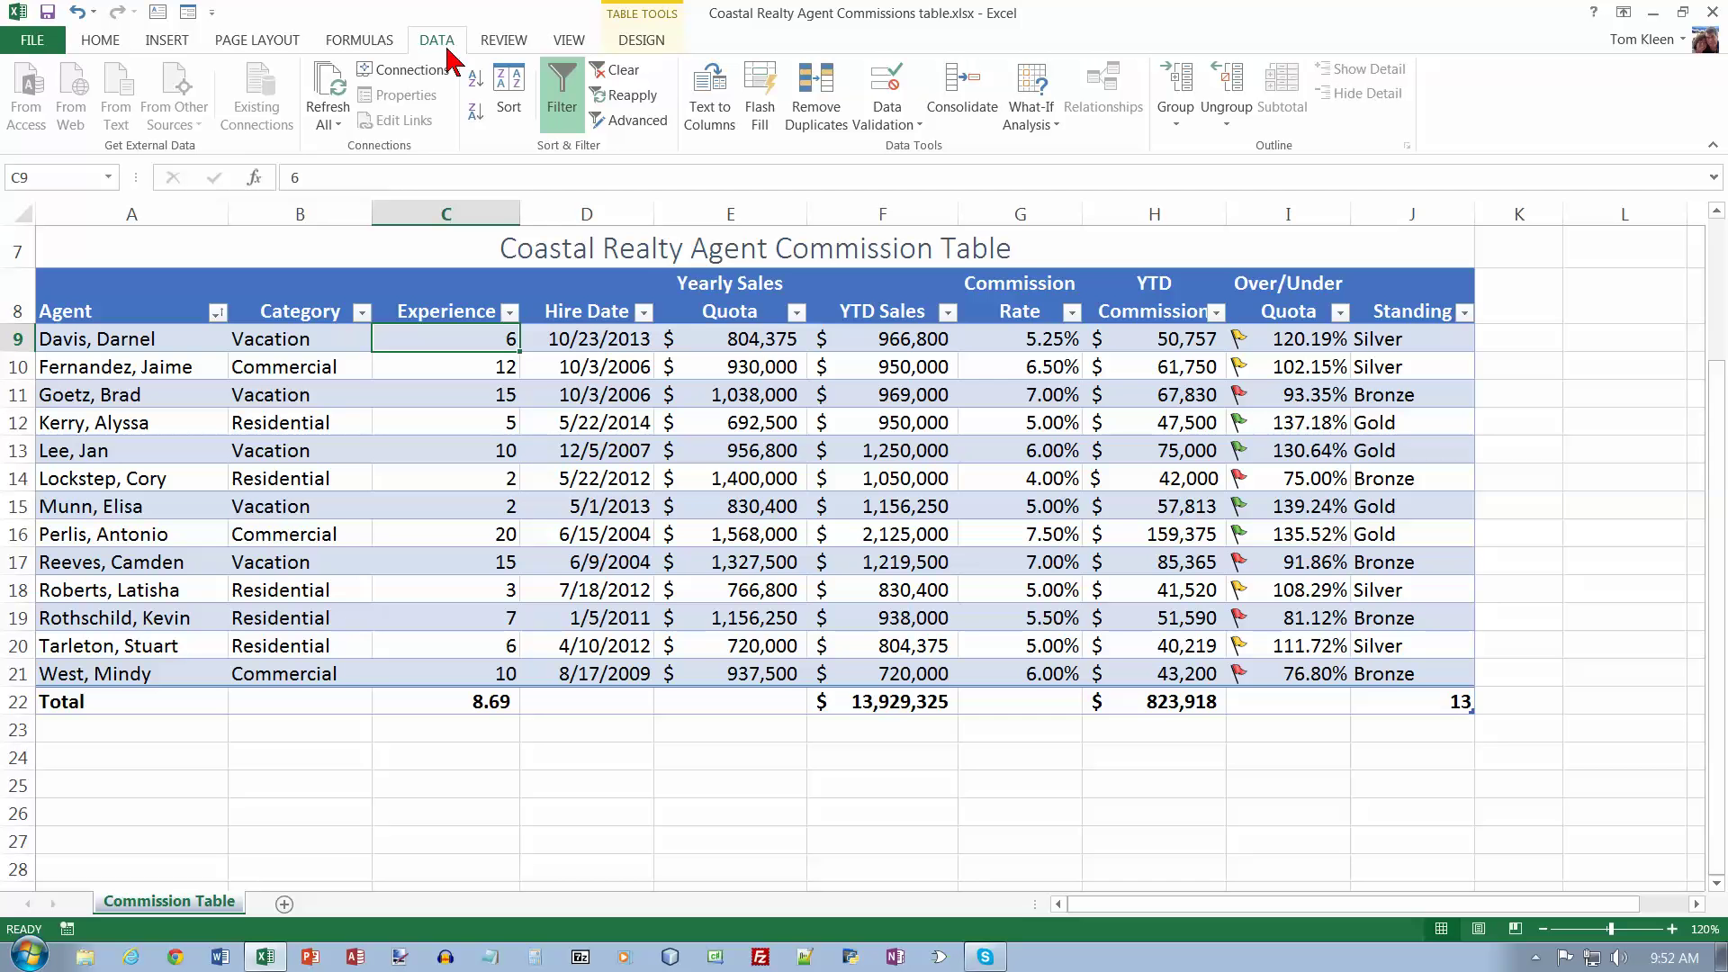
left_click(477, 115)
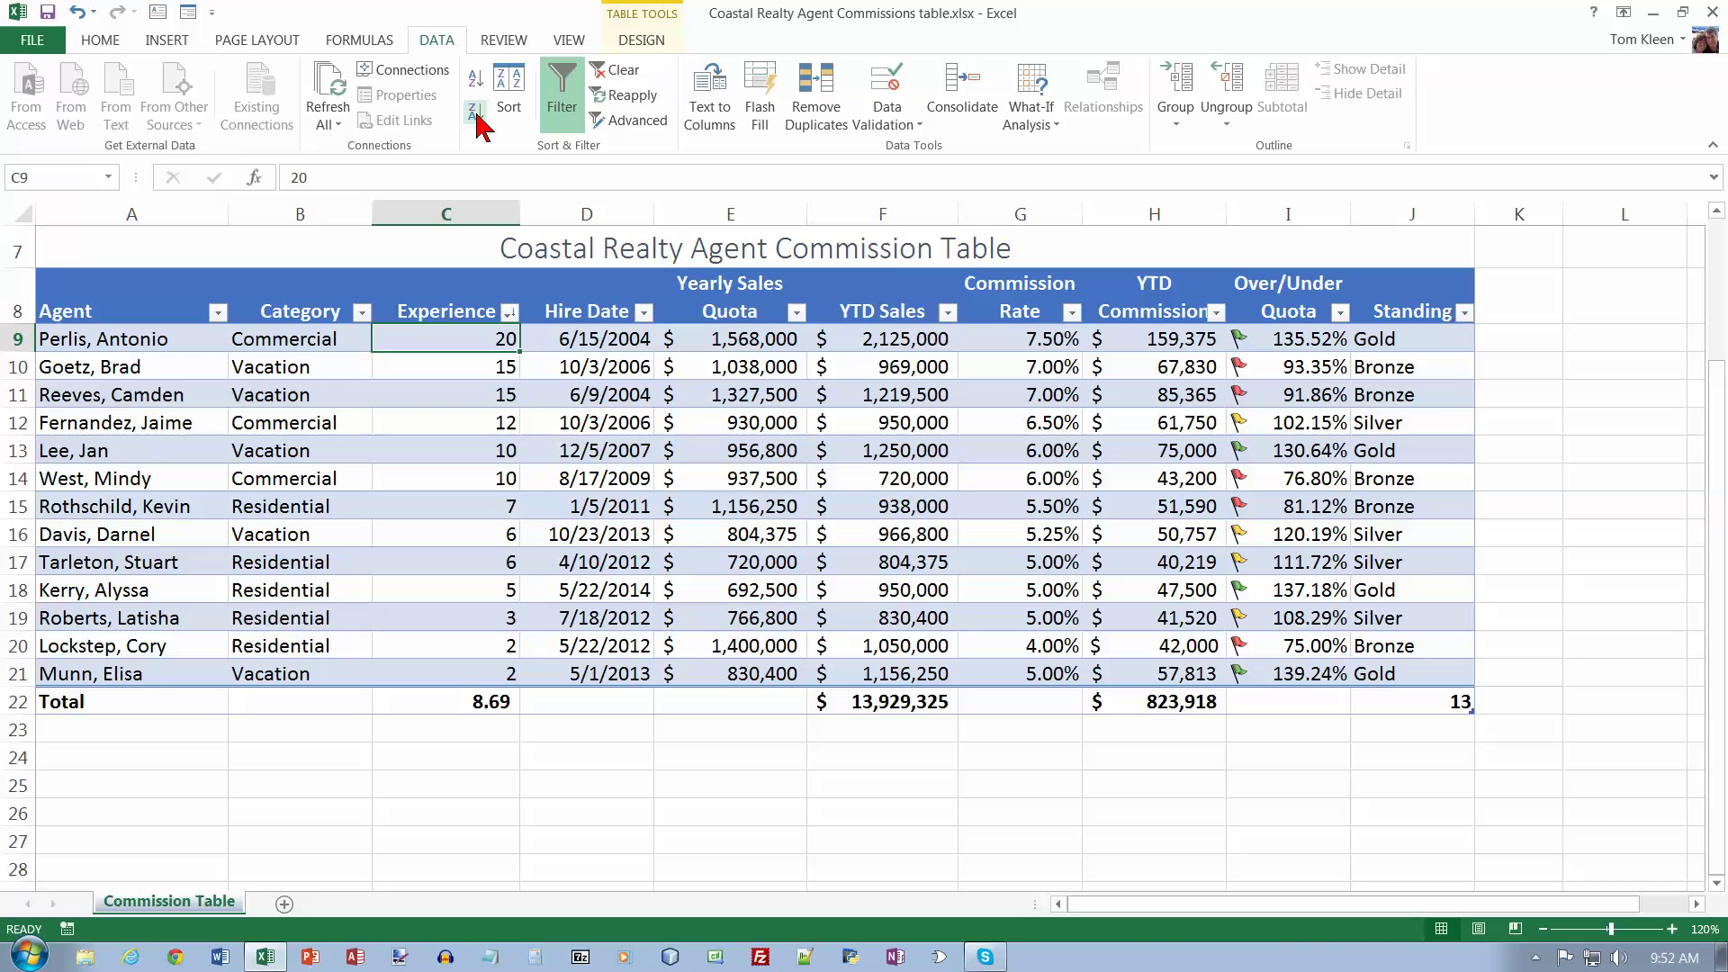
Sort the table by Experience from smallest to largest, and switch the order back to largest to smallest.
left_click(509, 311)
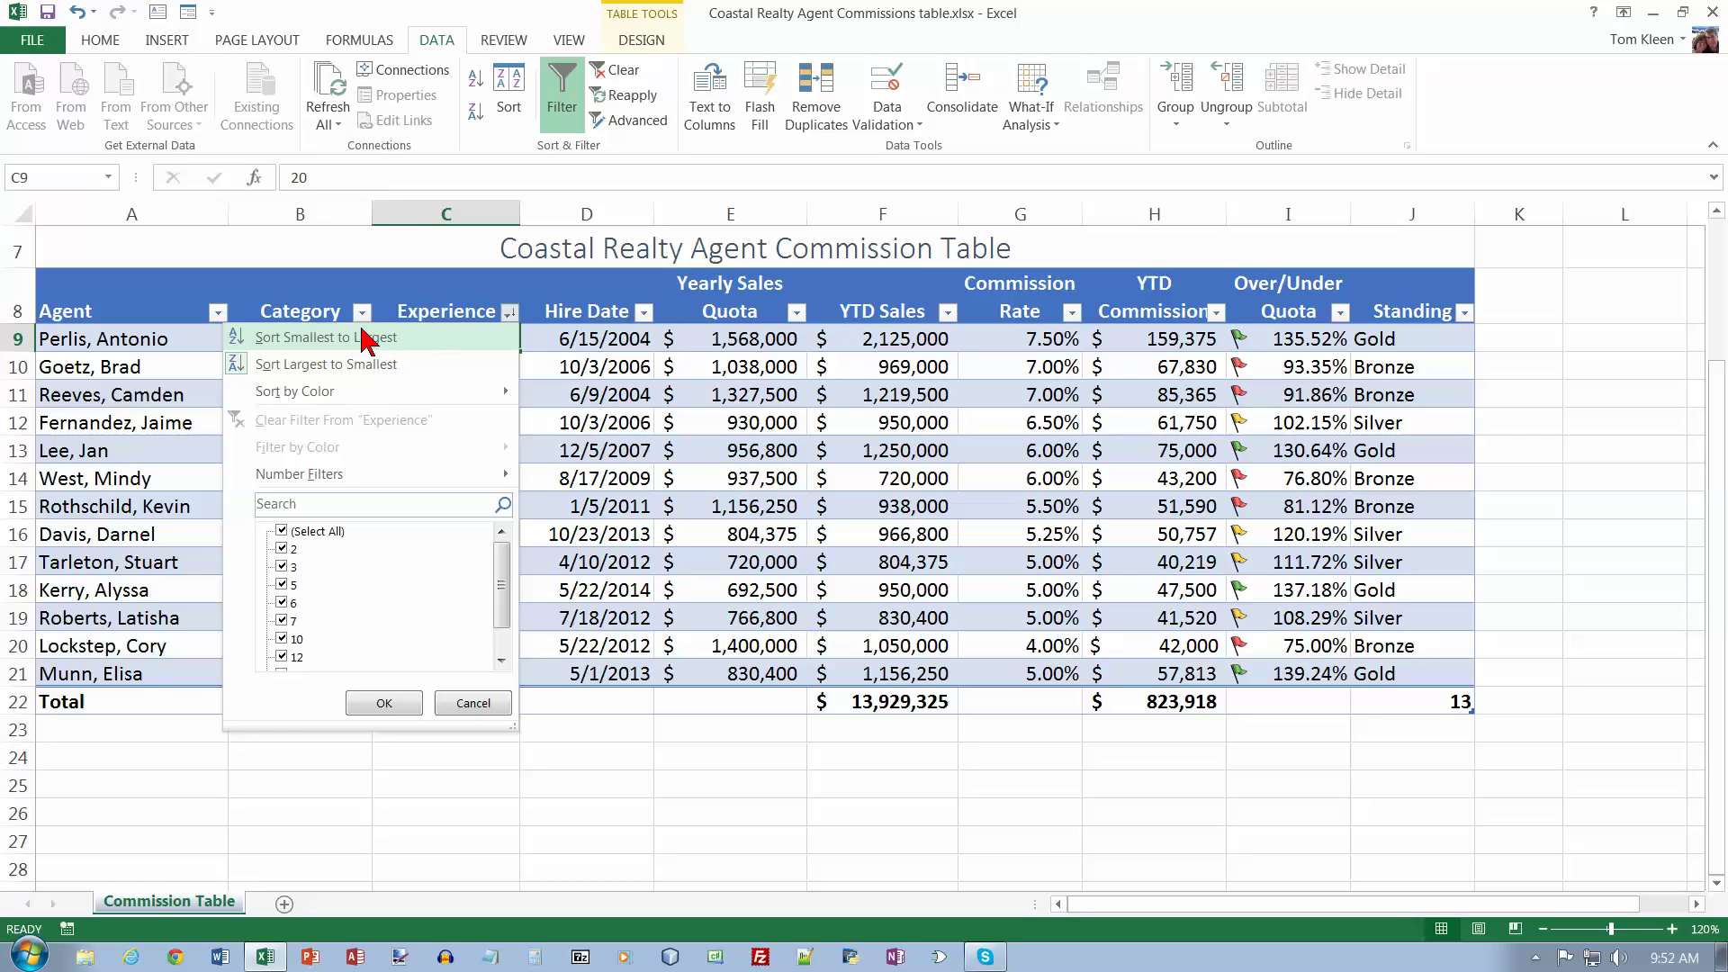
left_click(320, 338)
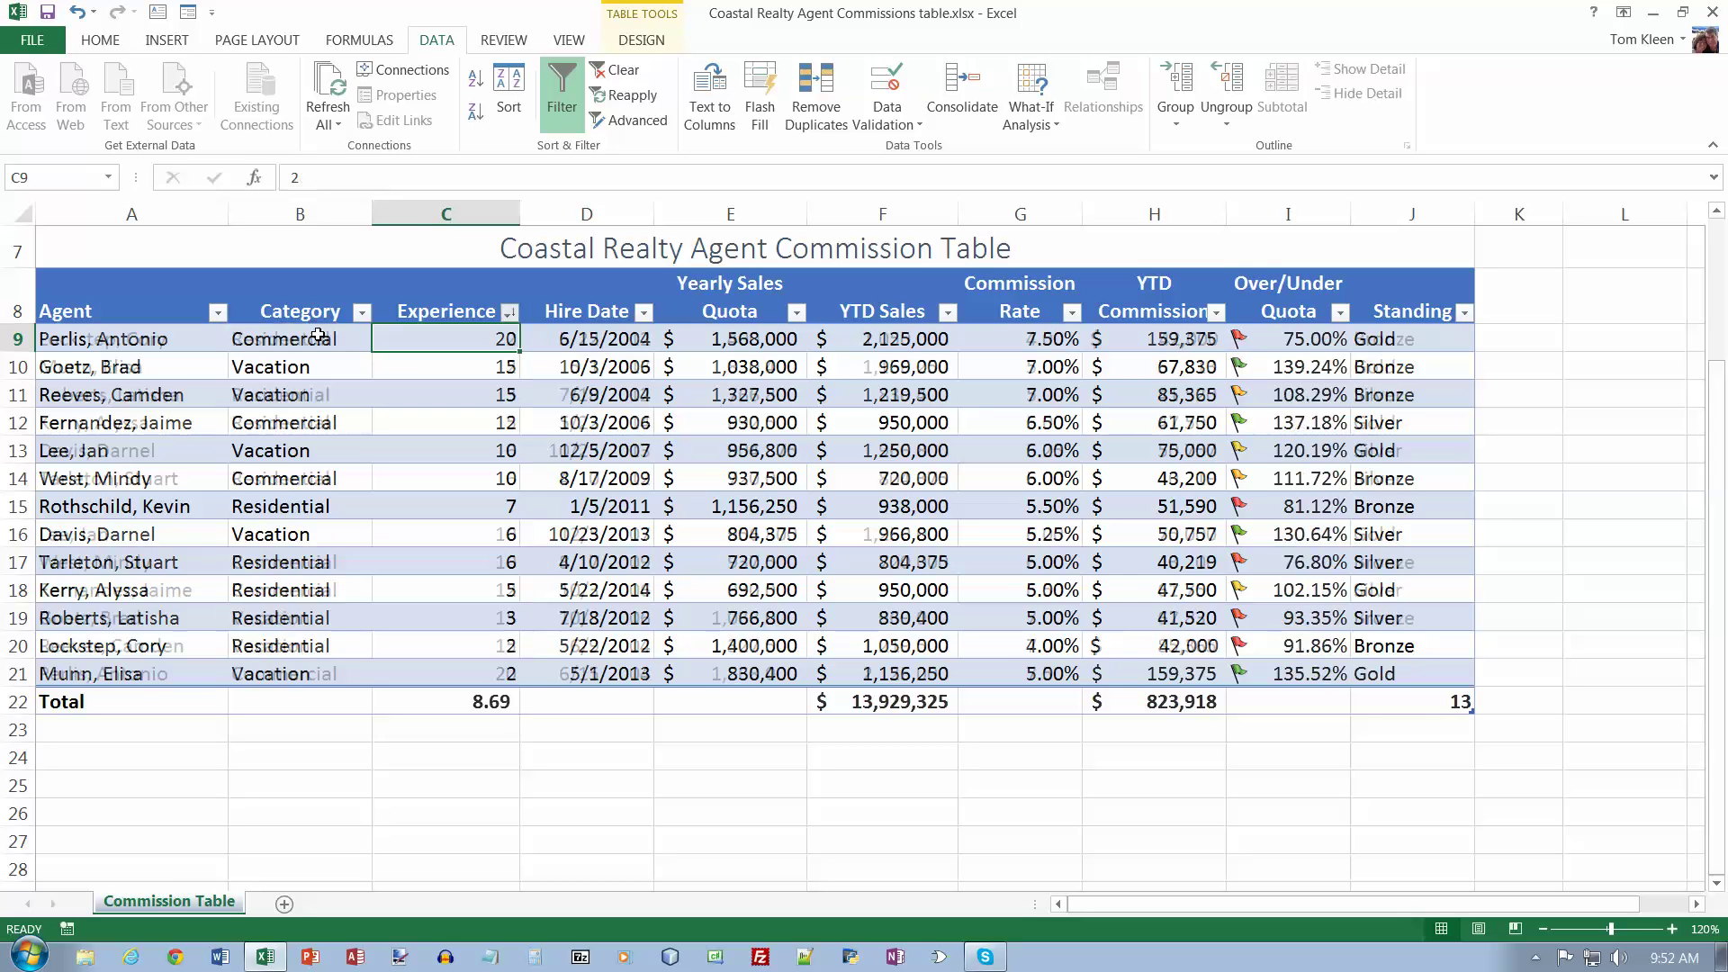
left_click(511, 311)
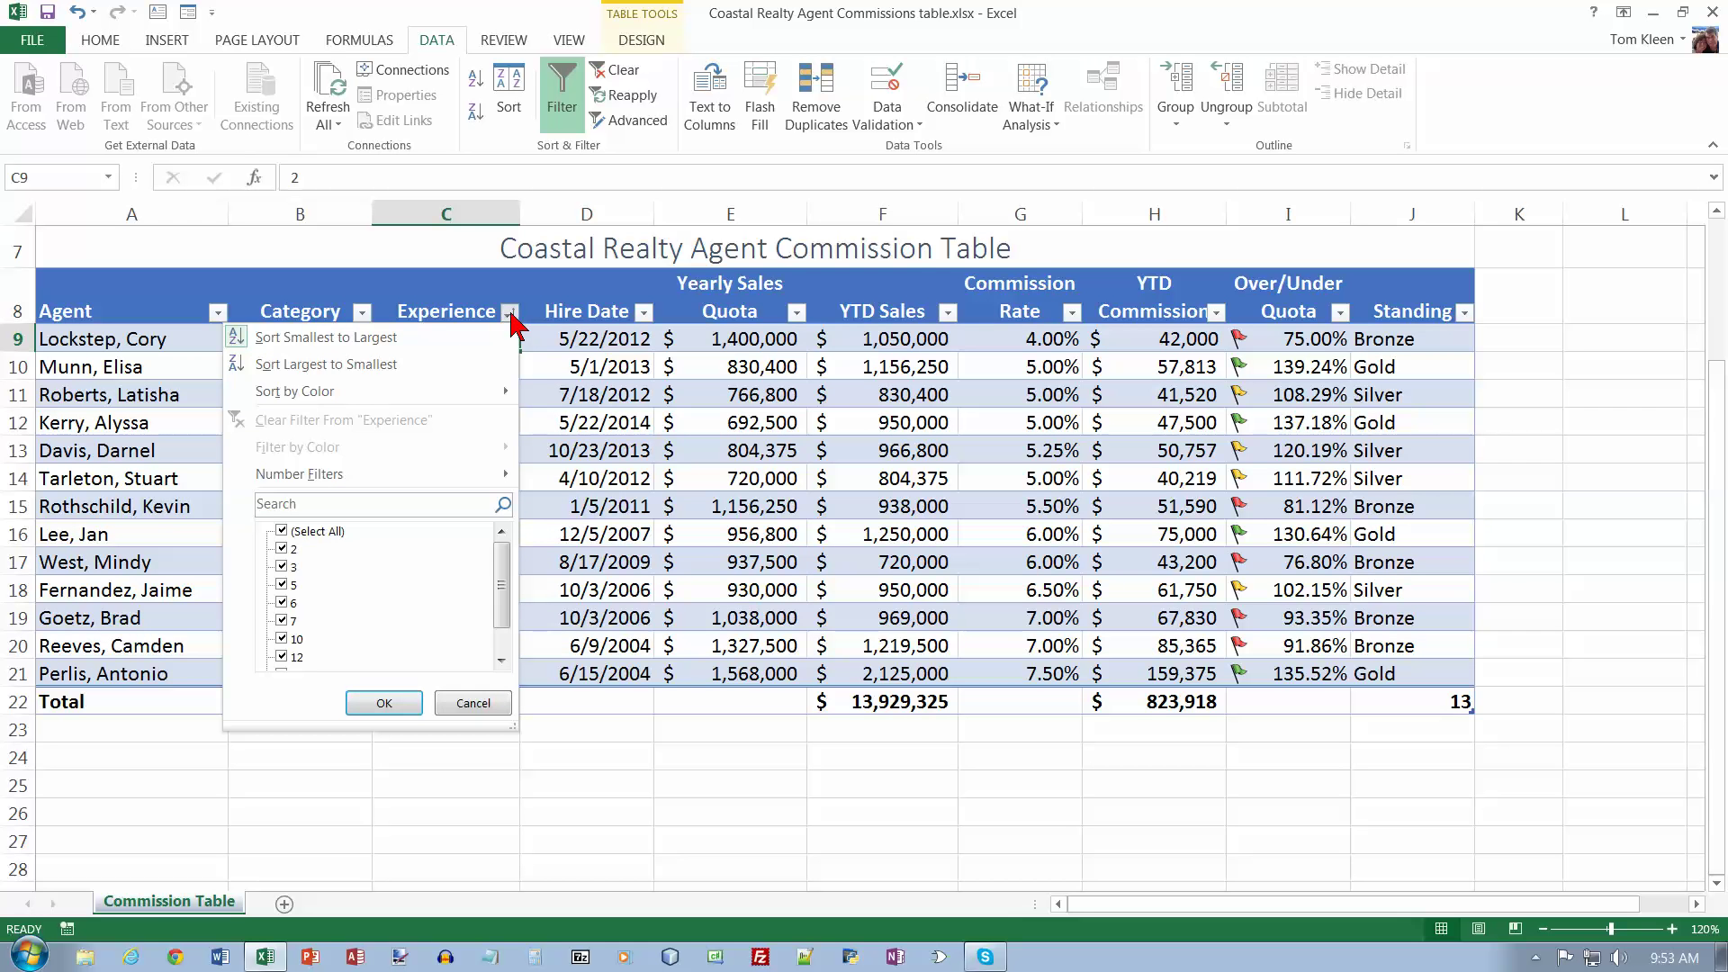
left_click(364, 366)
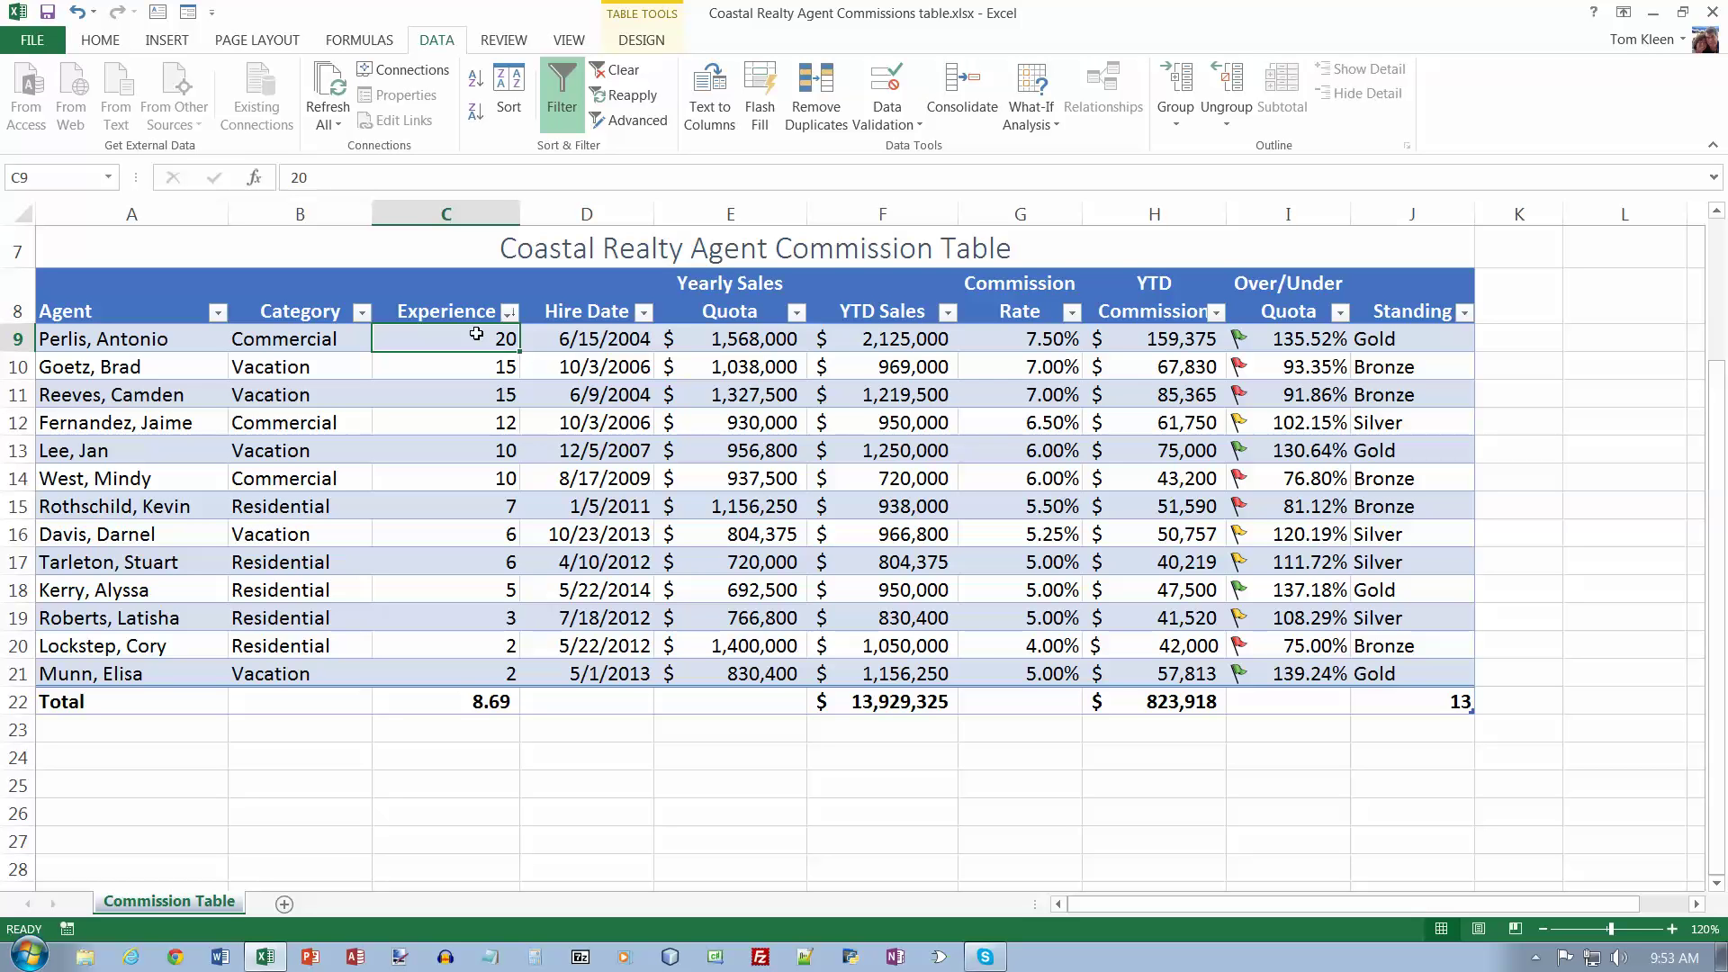
Set up a custom sort of the table by Category in A to Z order.
left_click(112, 42)
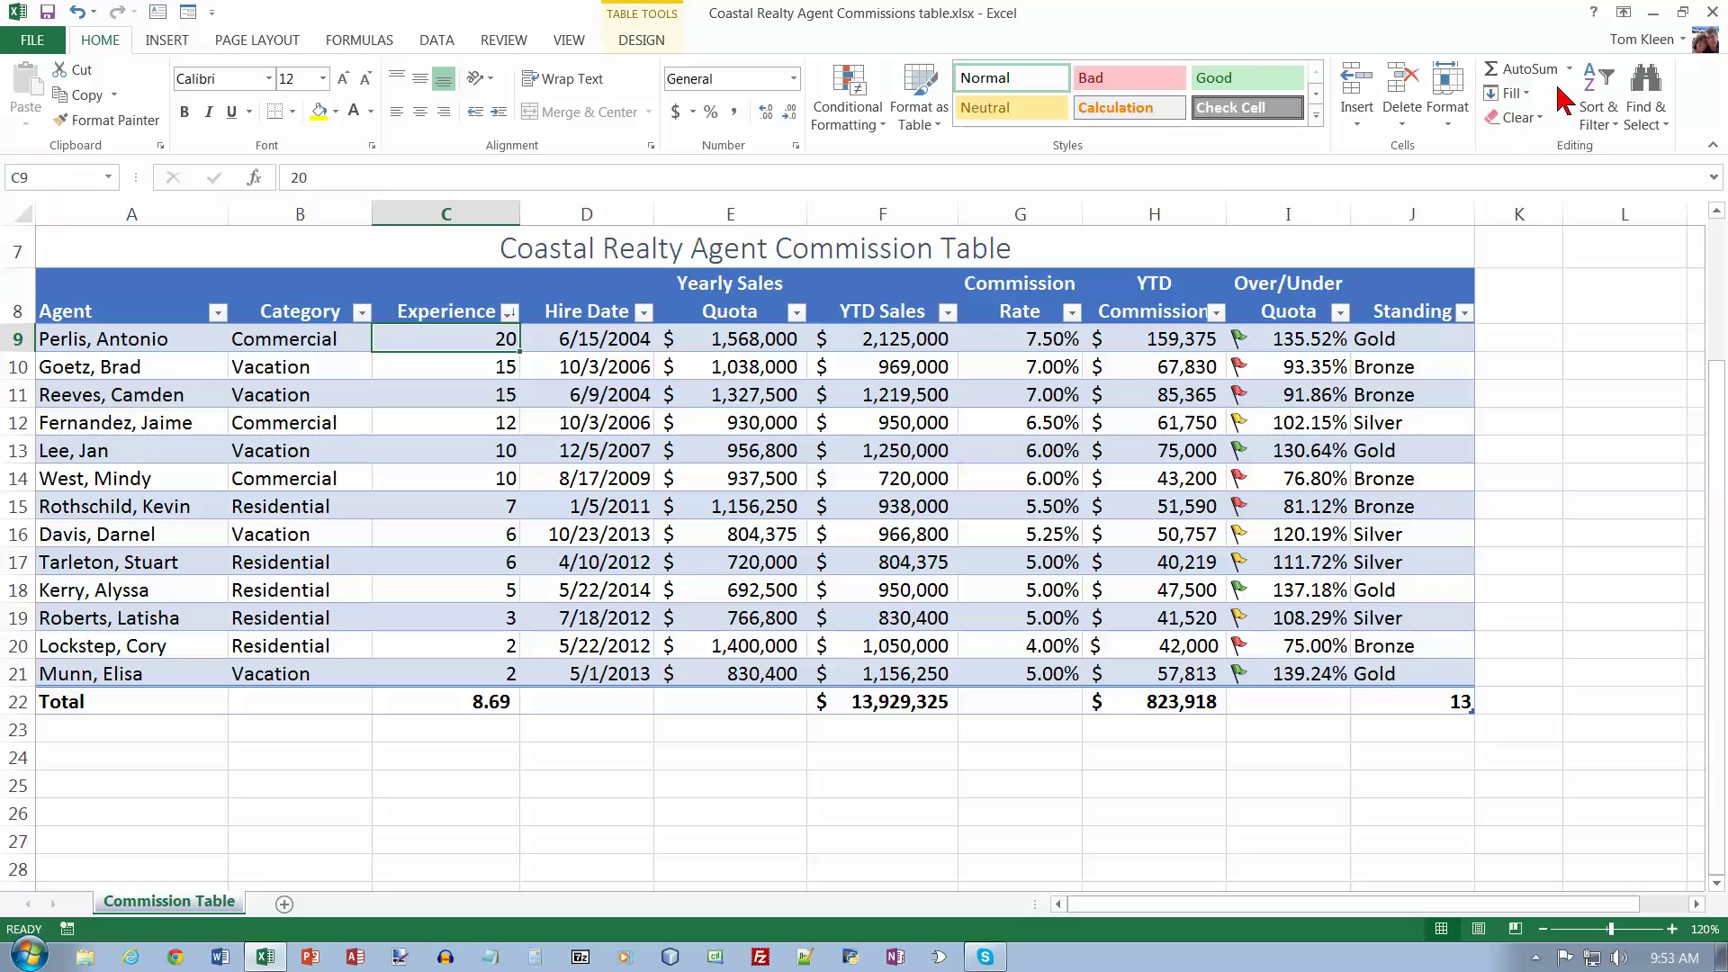
left_click(1612, 121)
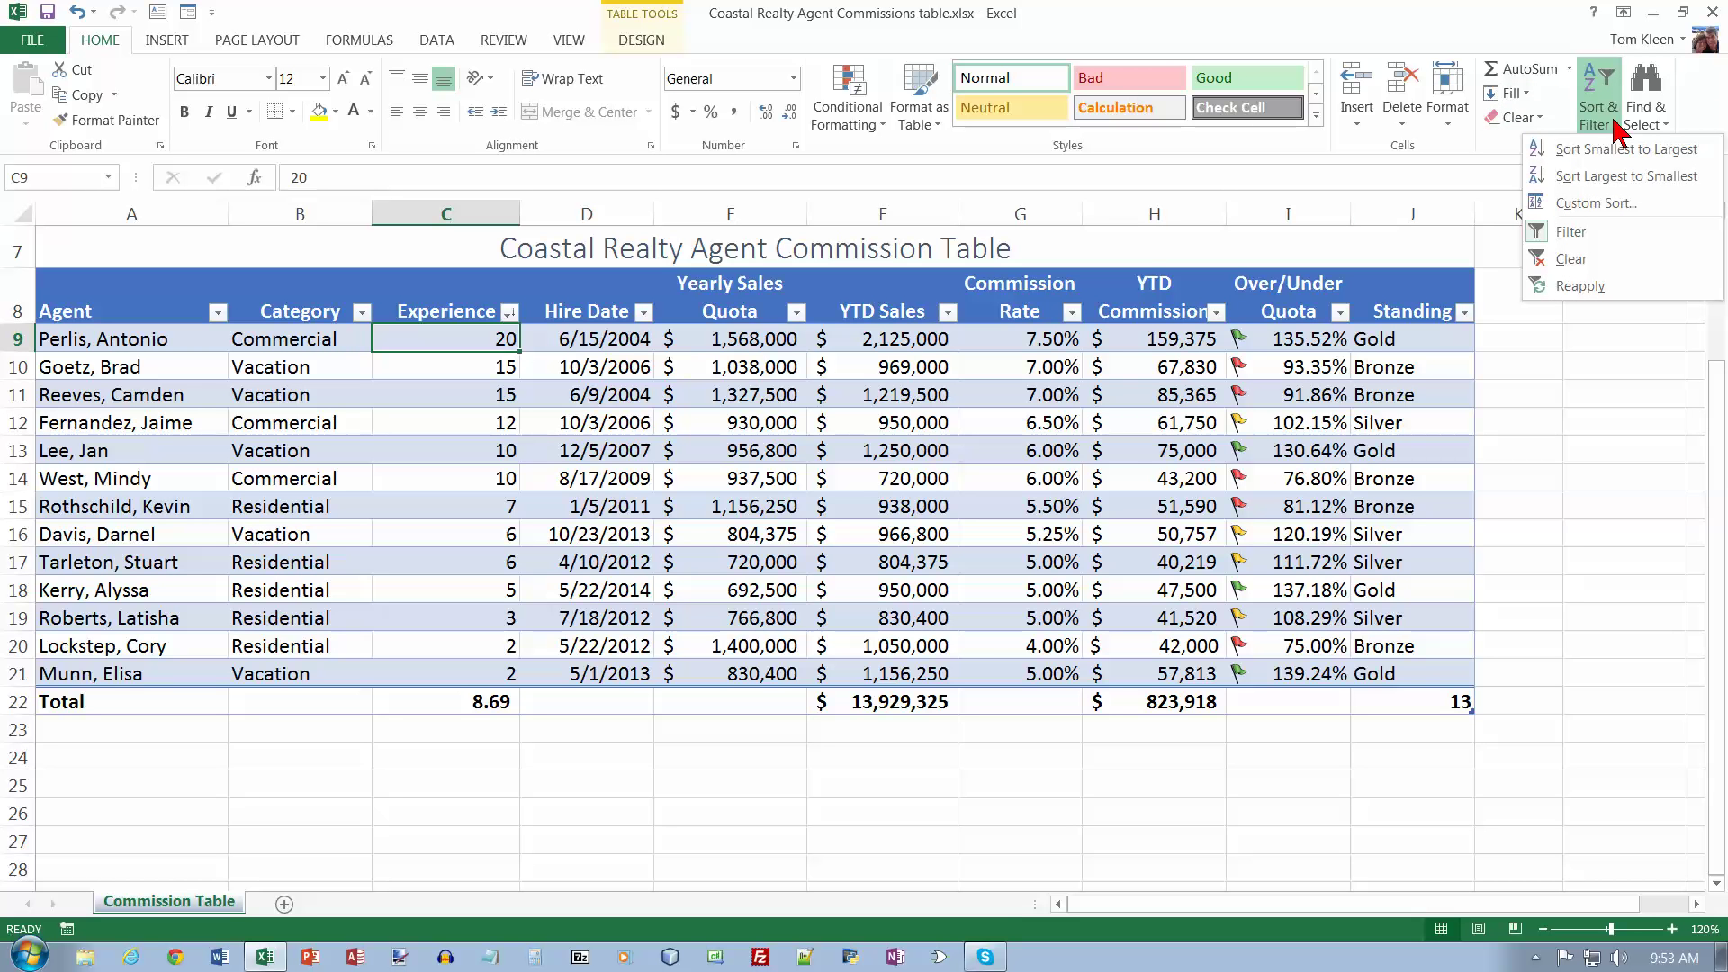
left_click(1593, 203)
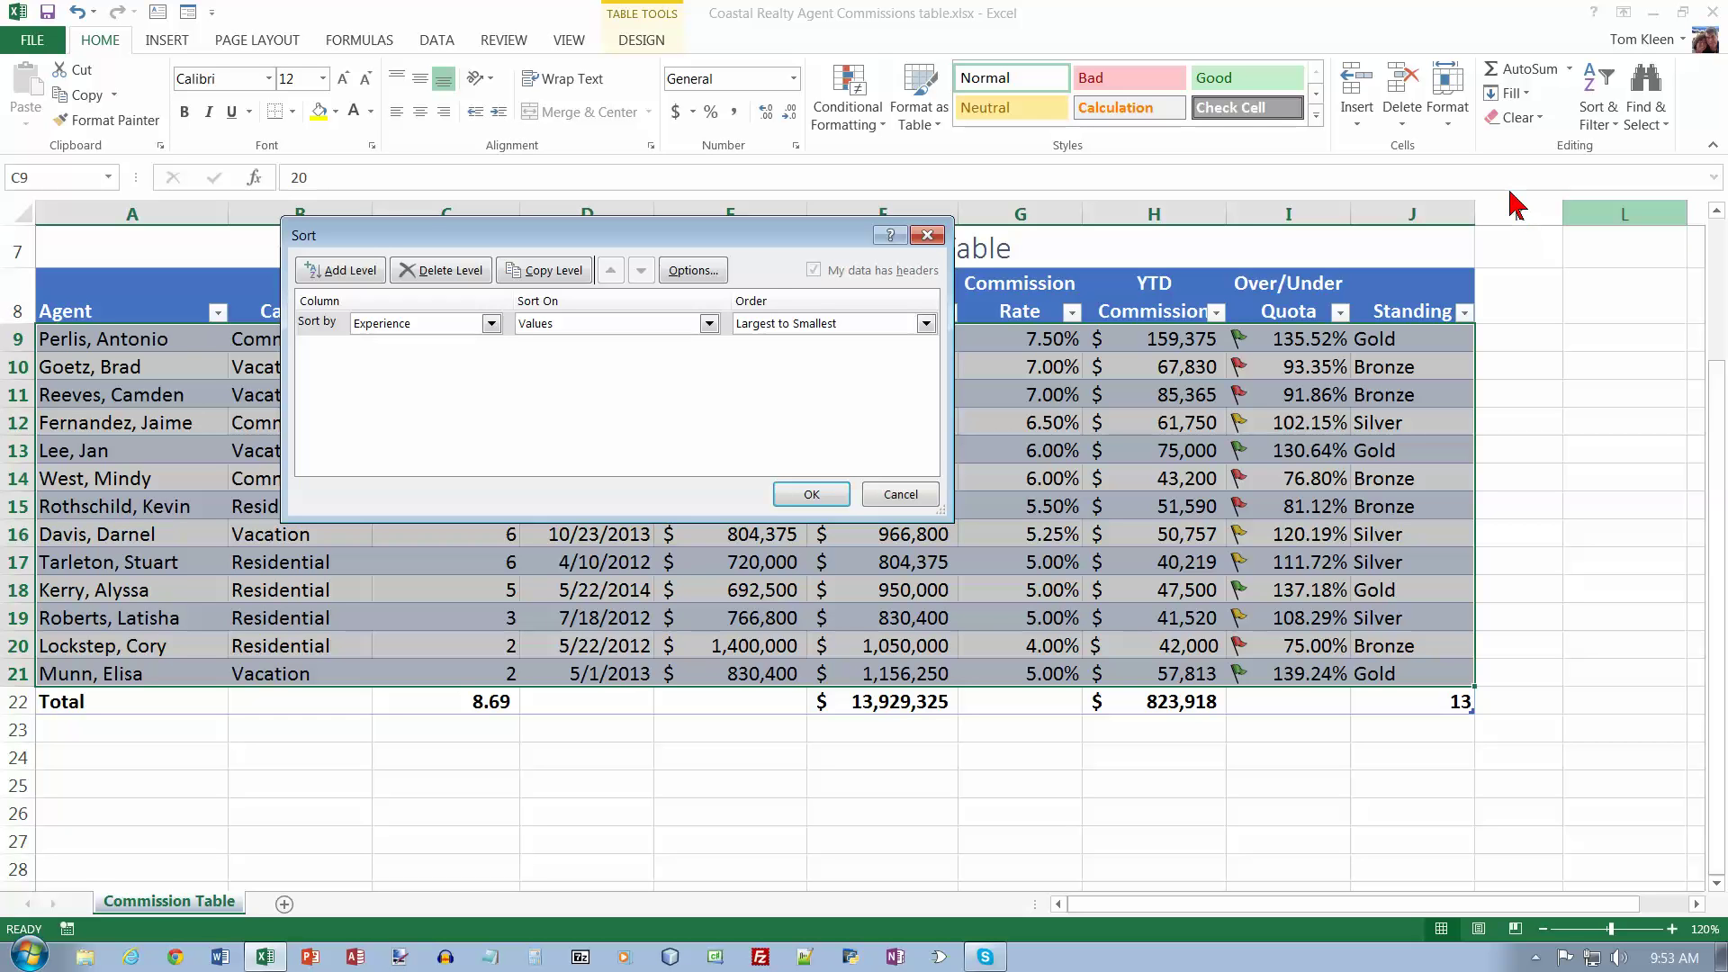
left_click(491, 323)
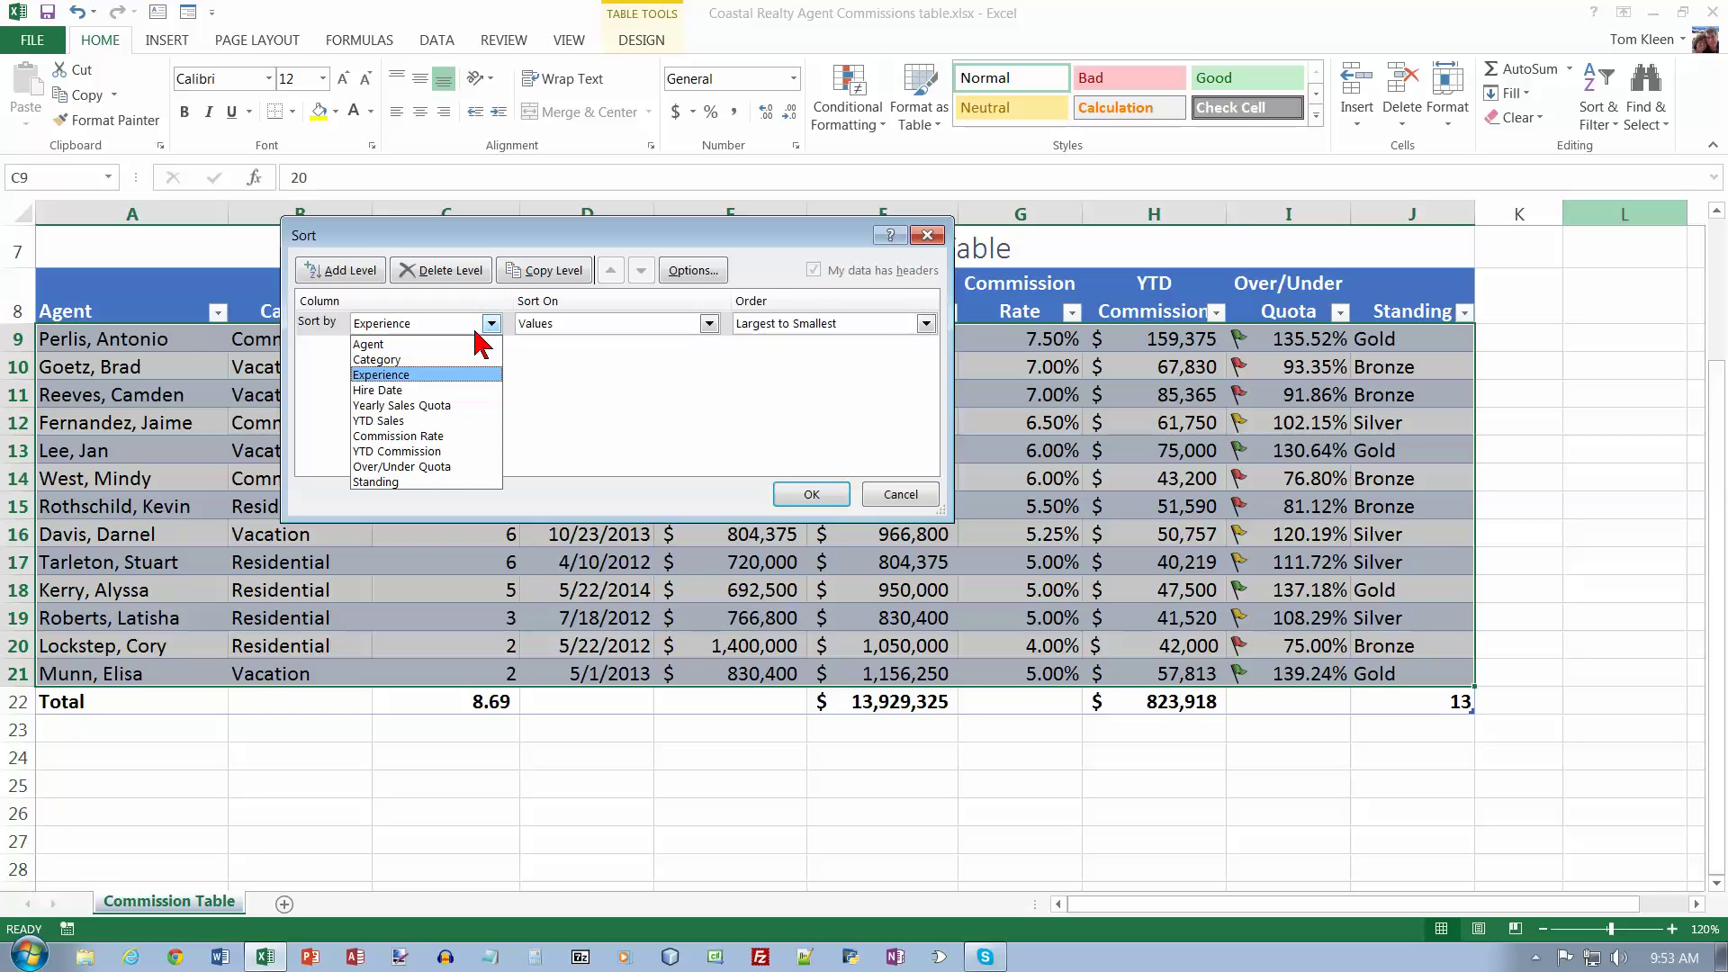
left_click(467, 360)
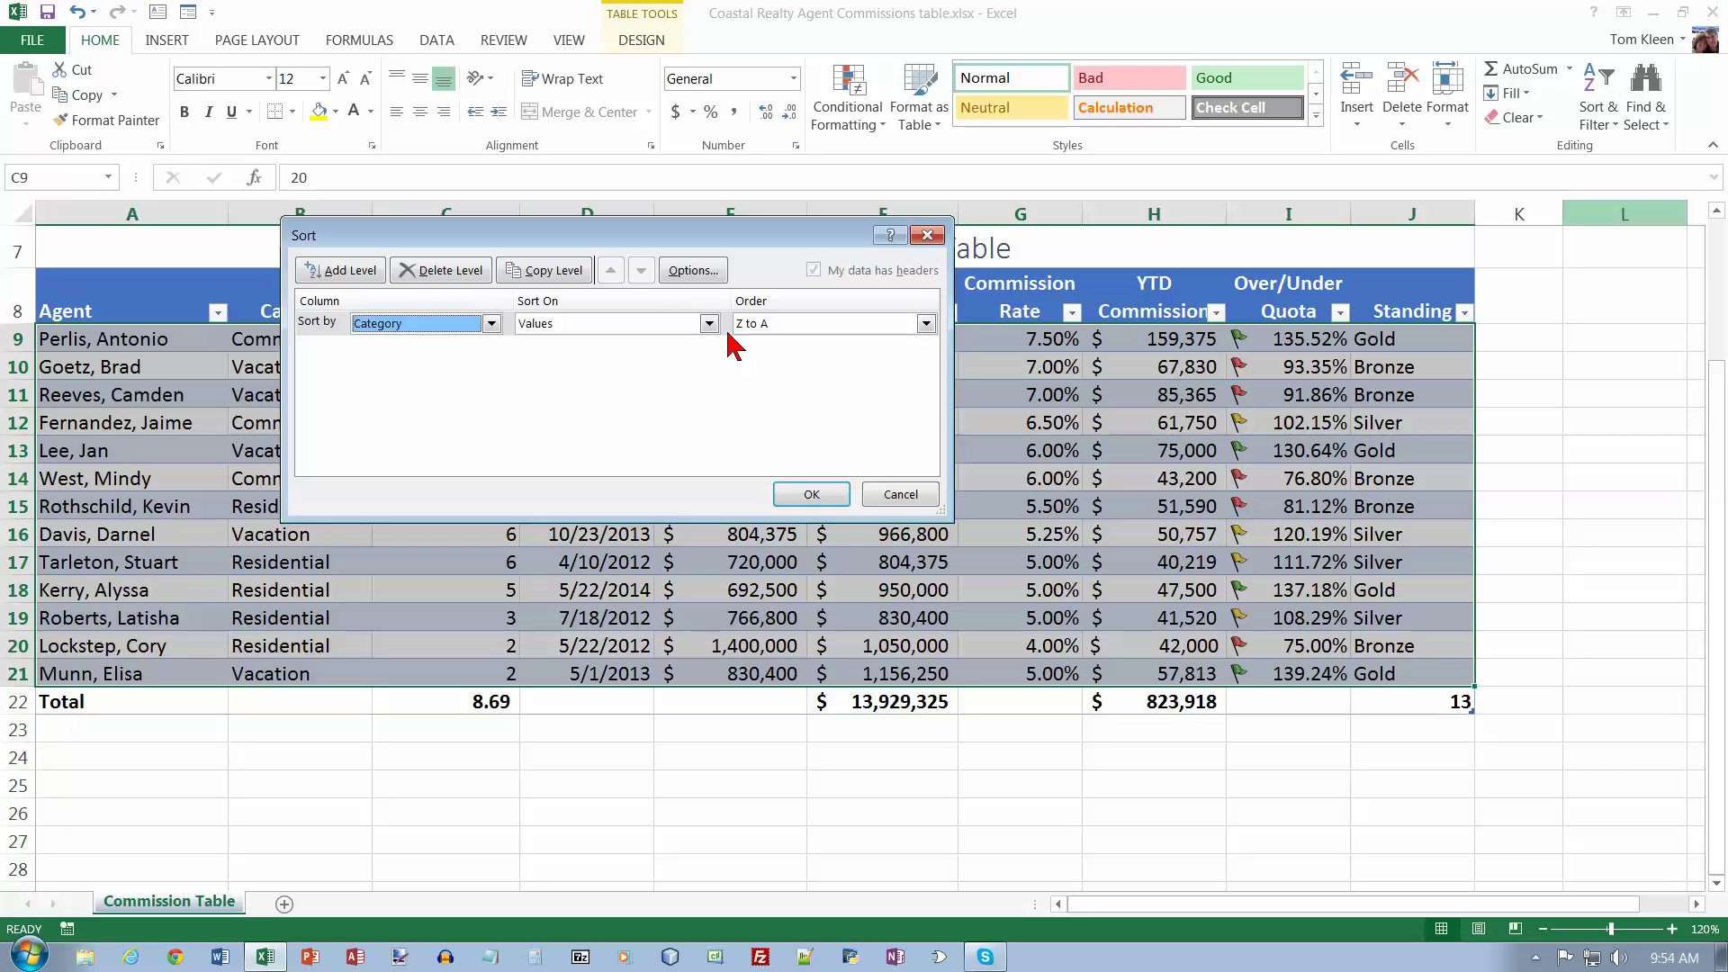
left_click(925, 324)
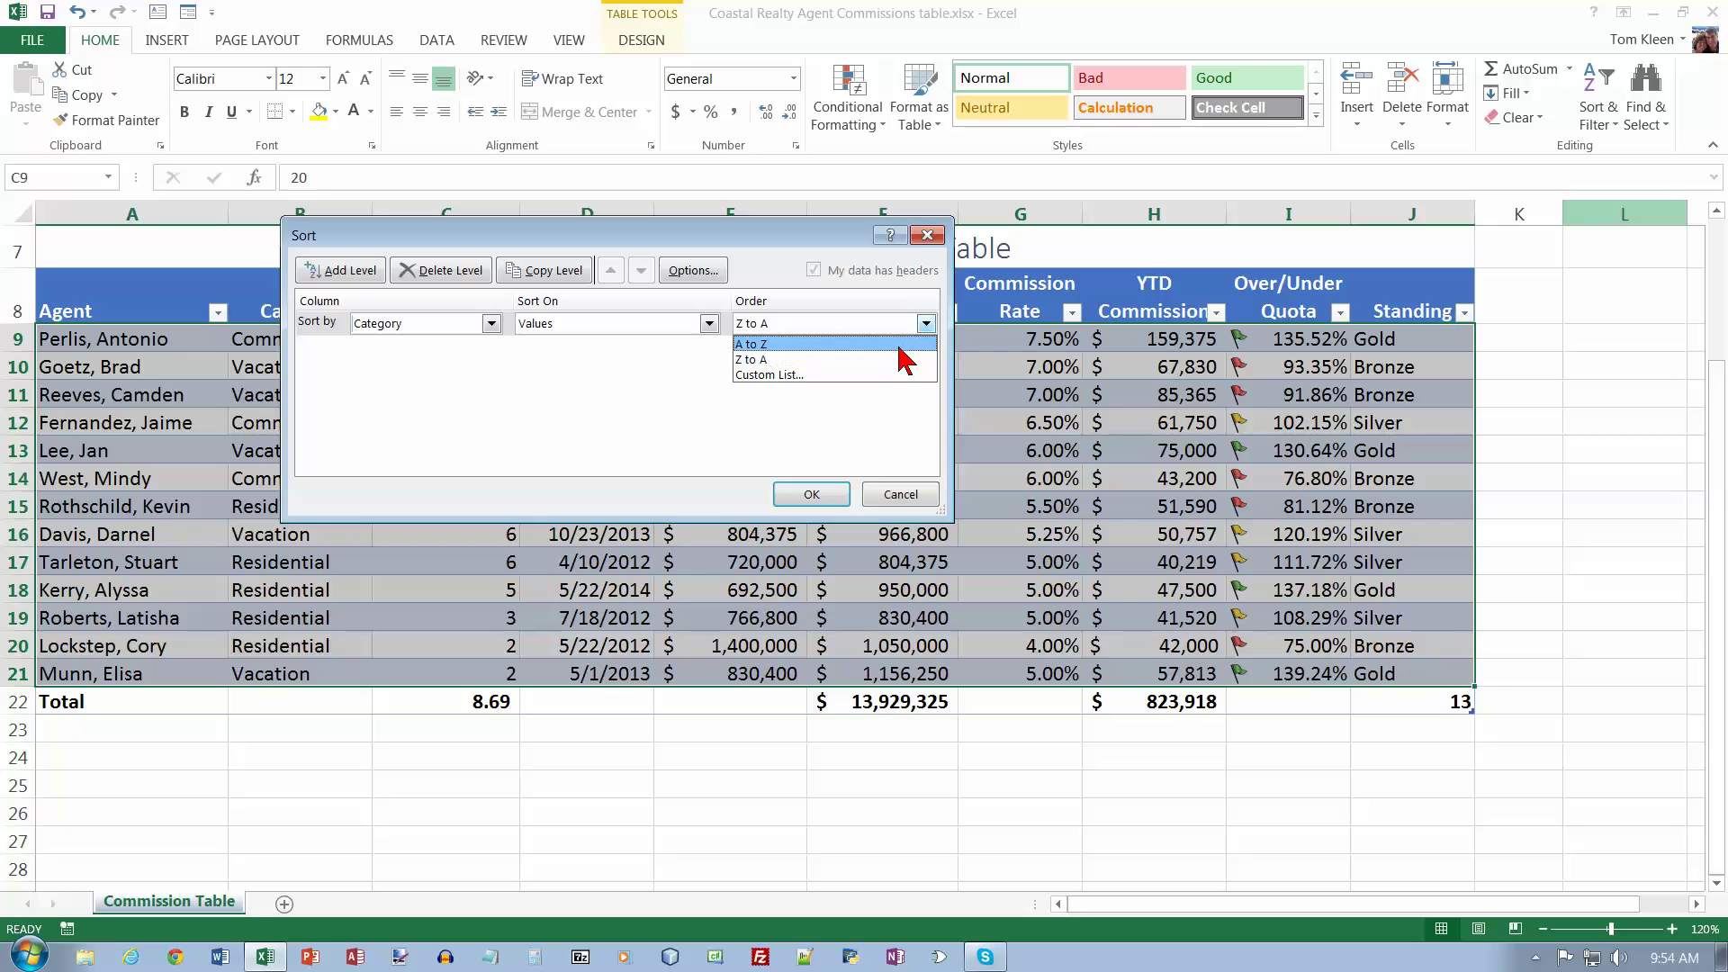
left_click(904, 346)
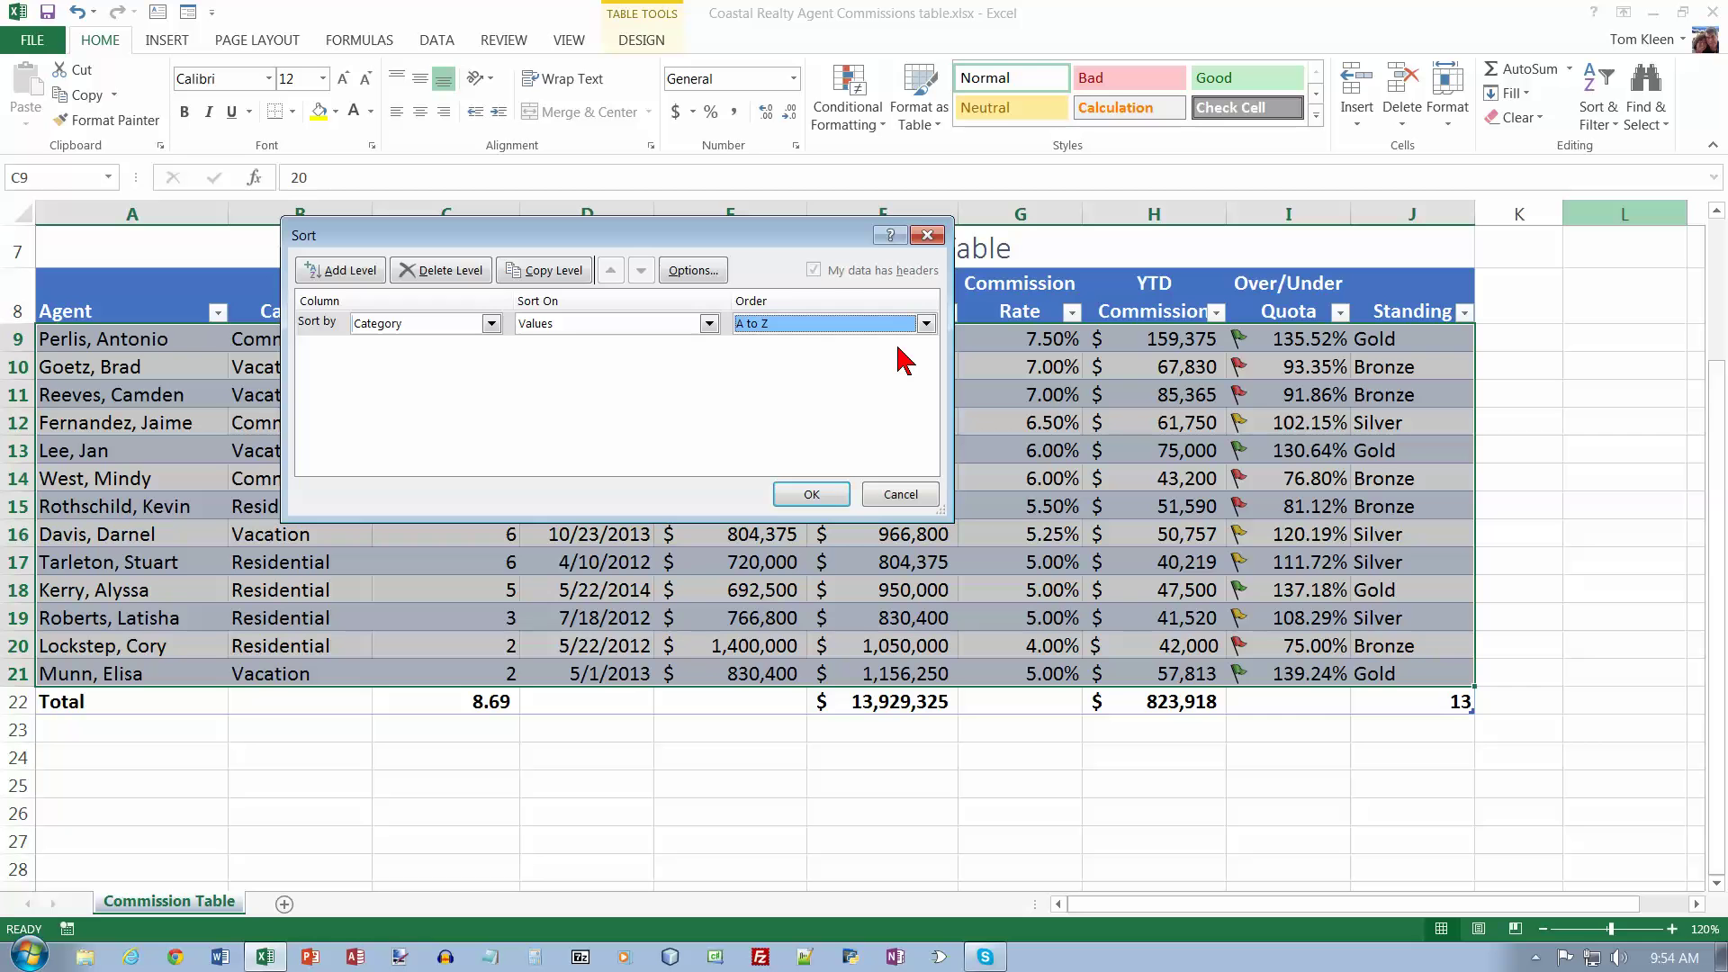
left_click(351, 271)
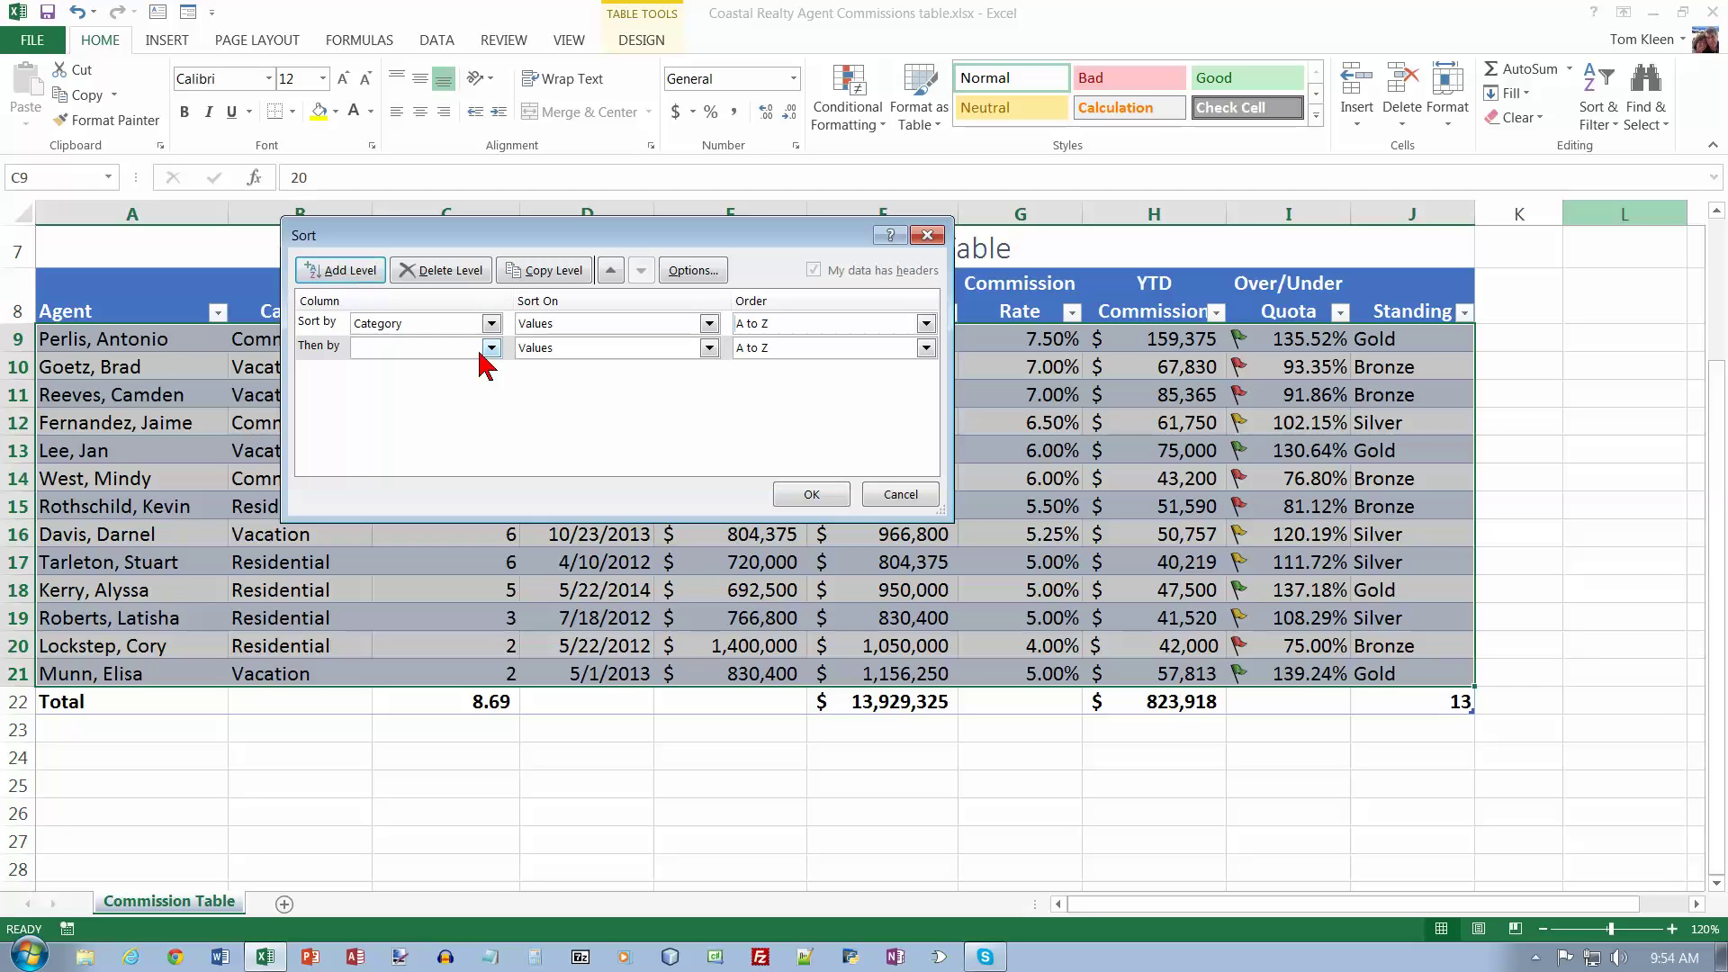
left_click(813, 496)
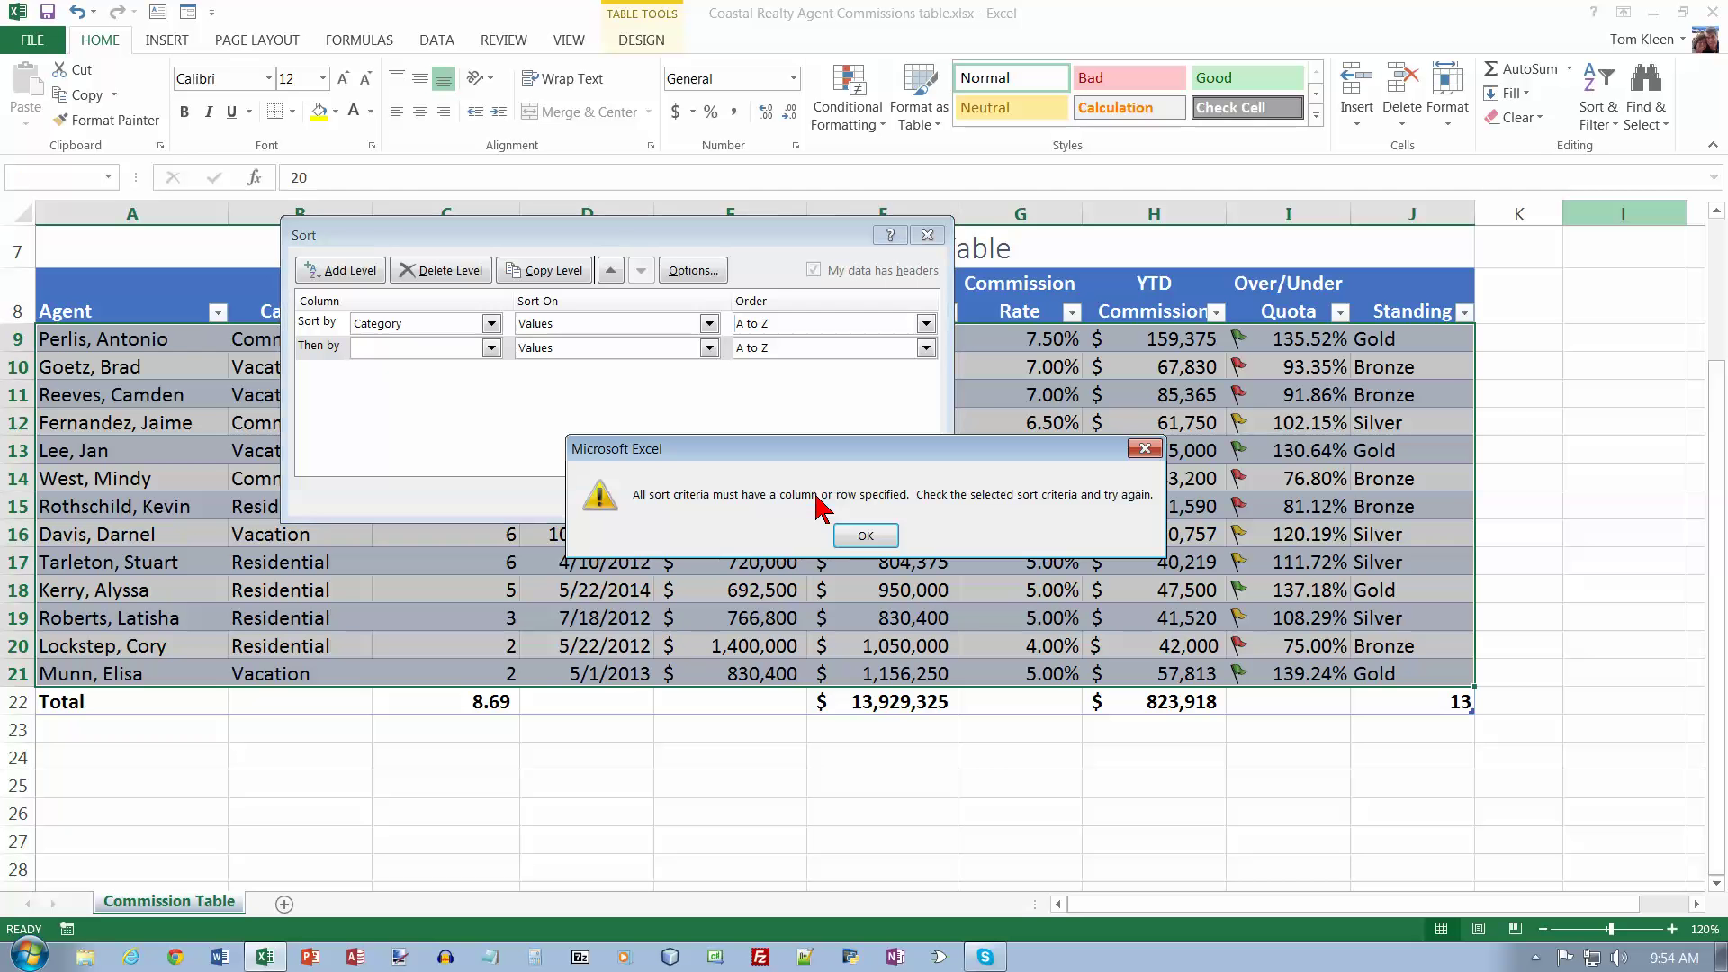
left_click(866, 536)
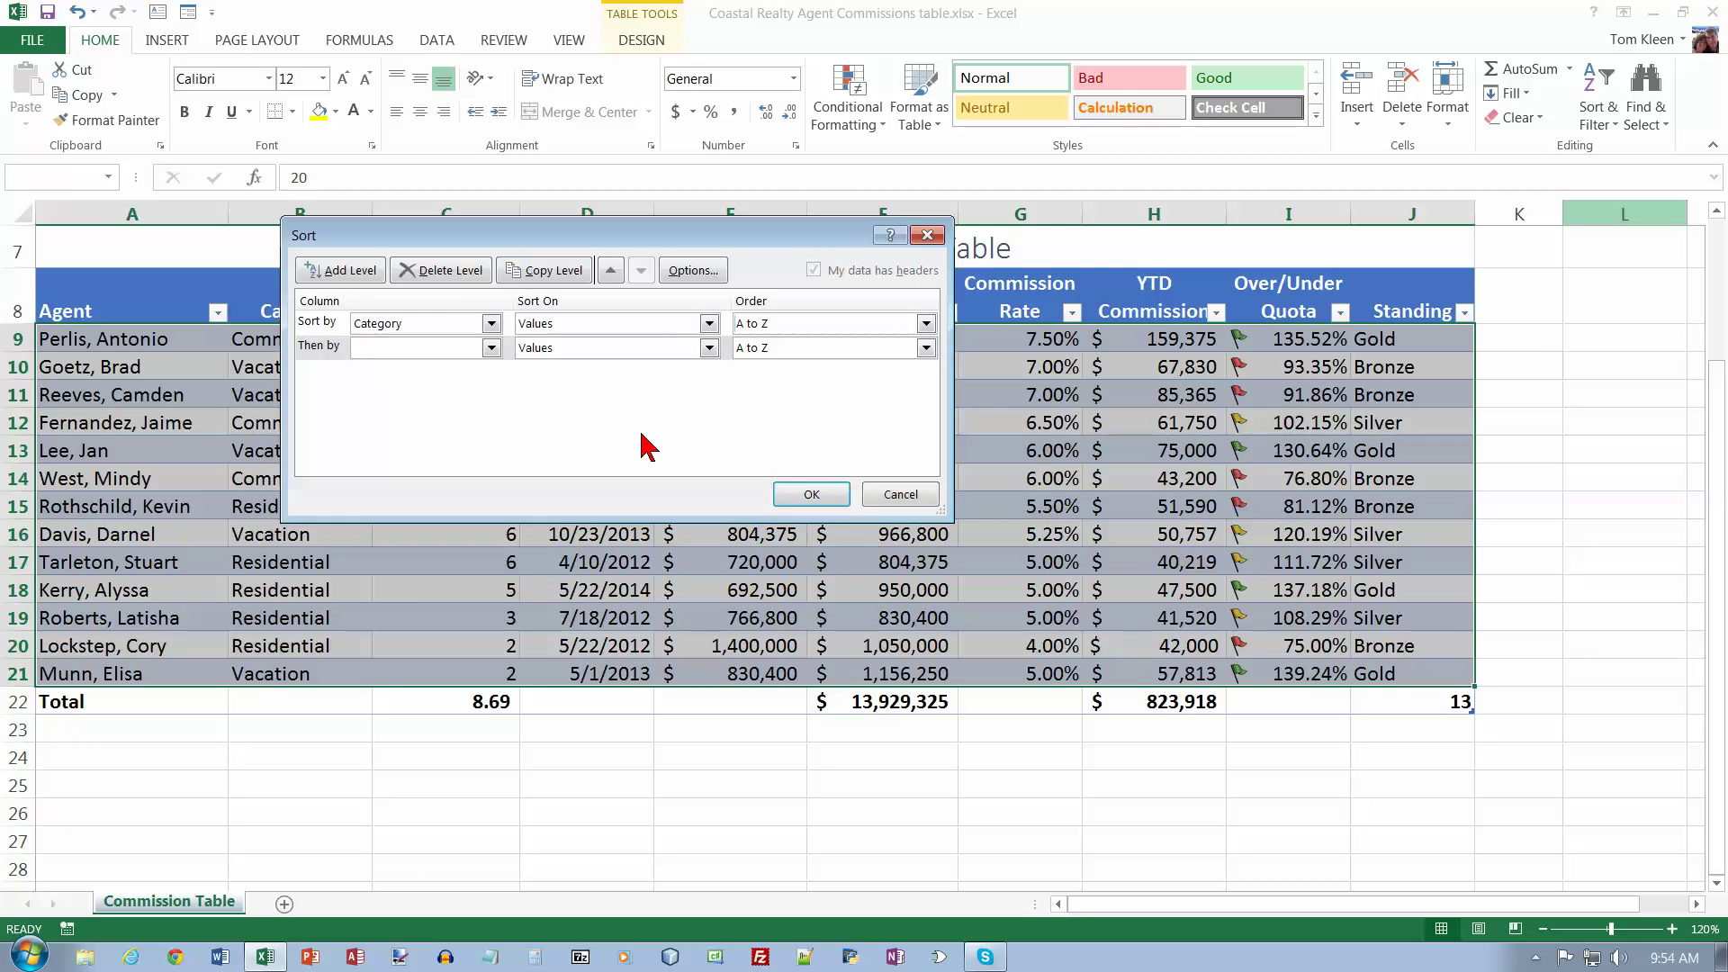
left_click(438, 271)
Apply the custom sort with Category as its only level.
left_click(792, 495)
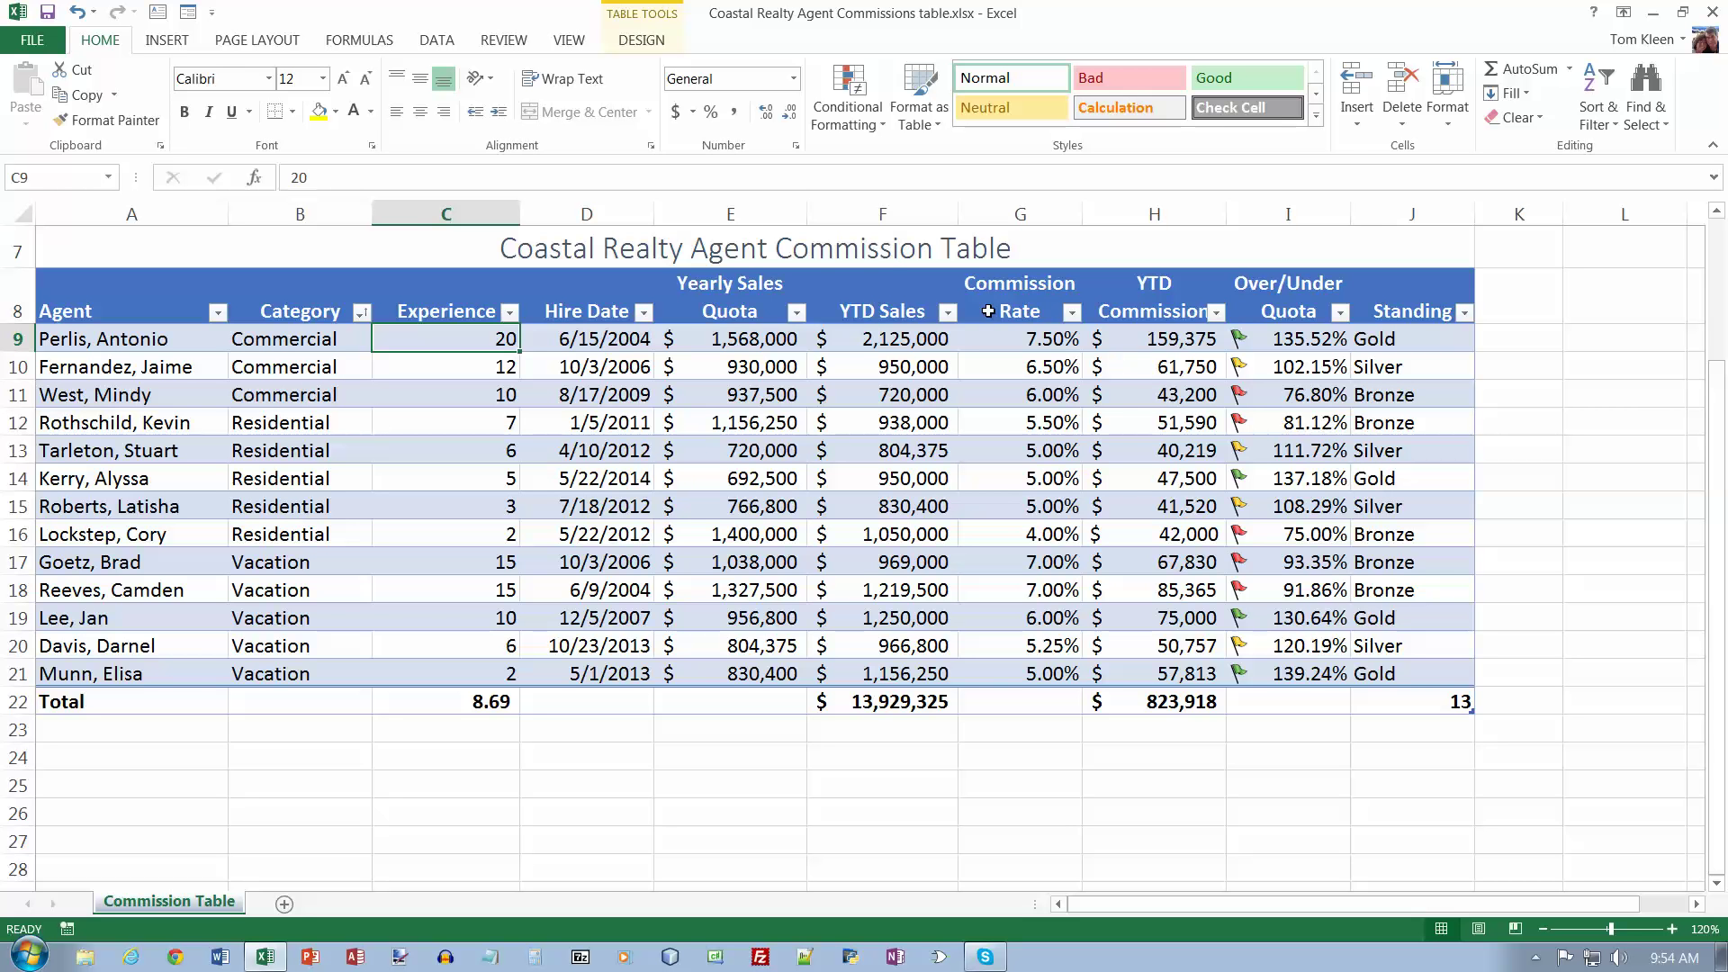
Add Commission Rate, smallest to largest, as the second level of the custom sort, below Category.
left_click(1597, 121)
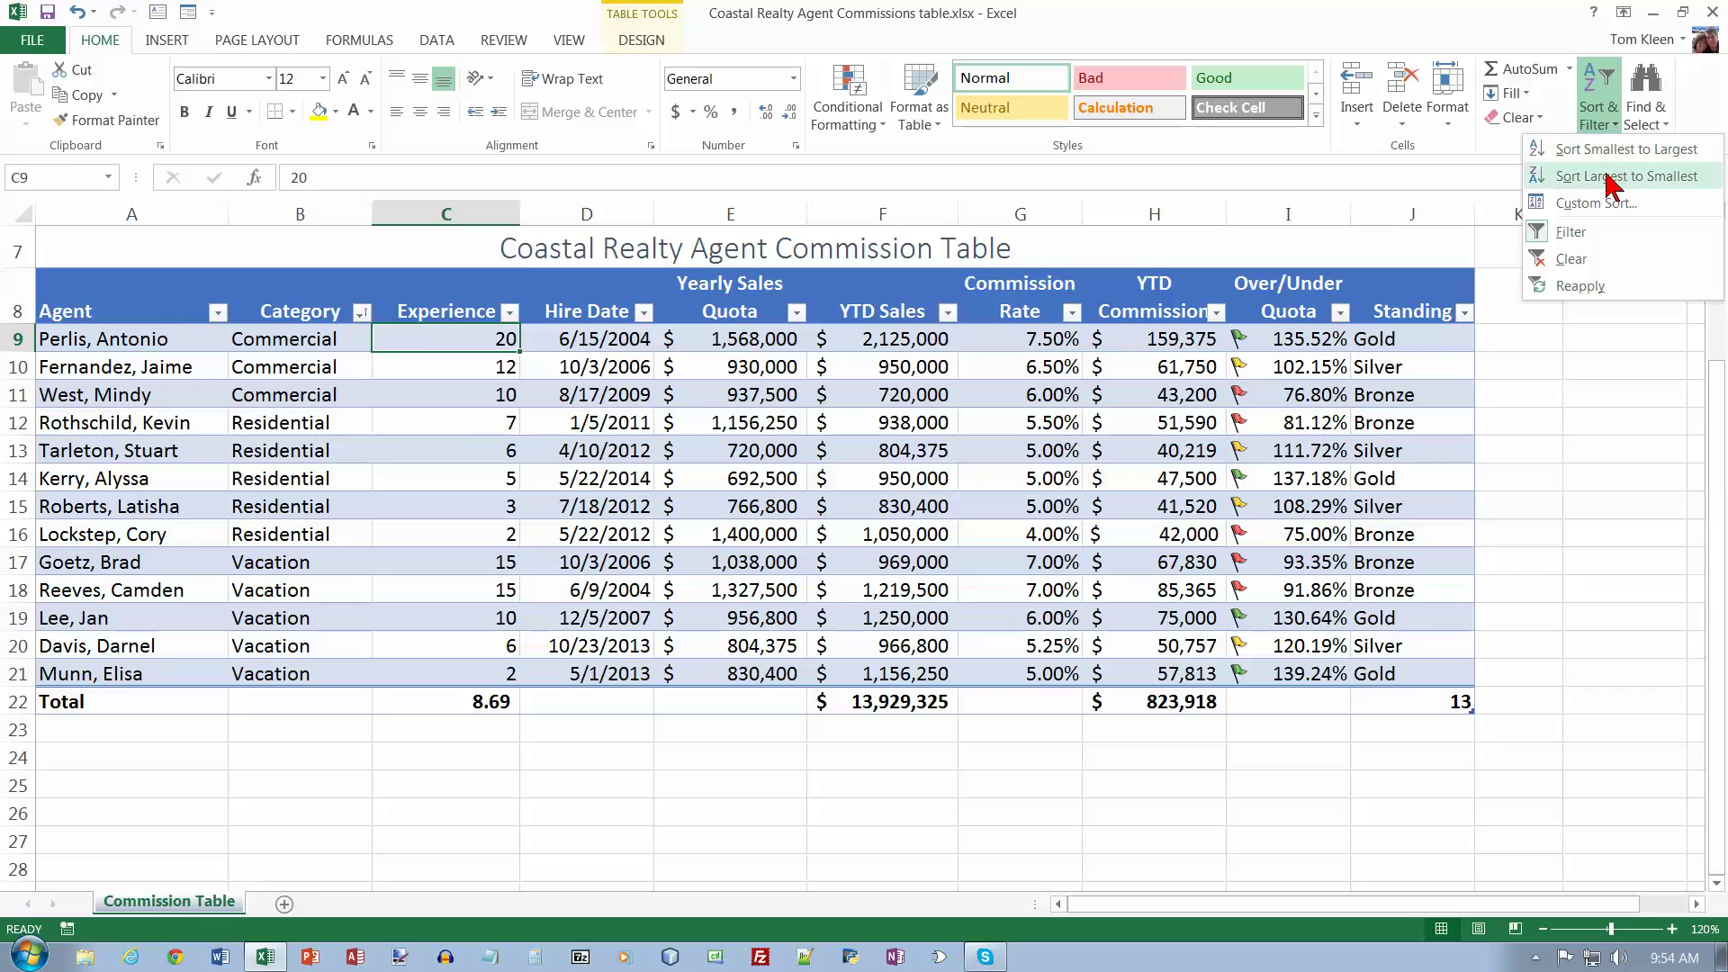
left_click(1602, 202)
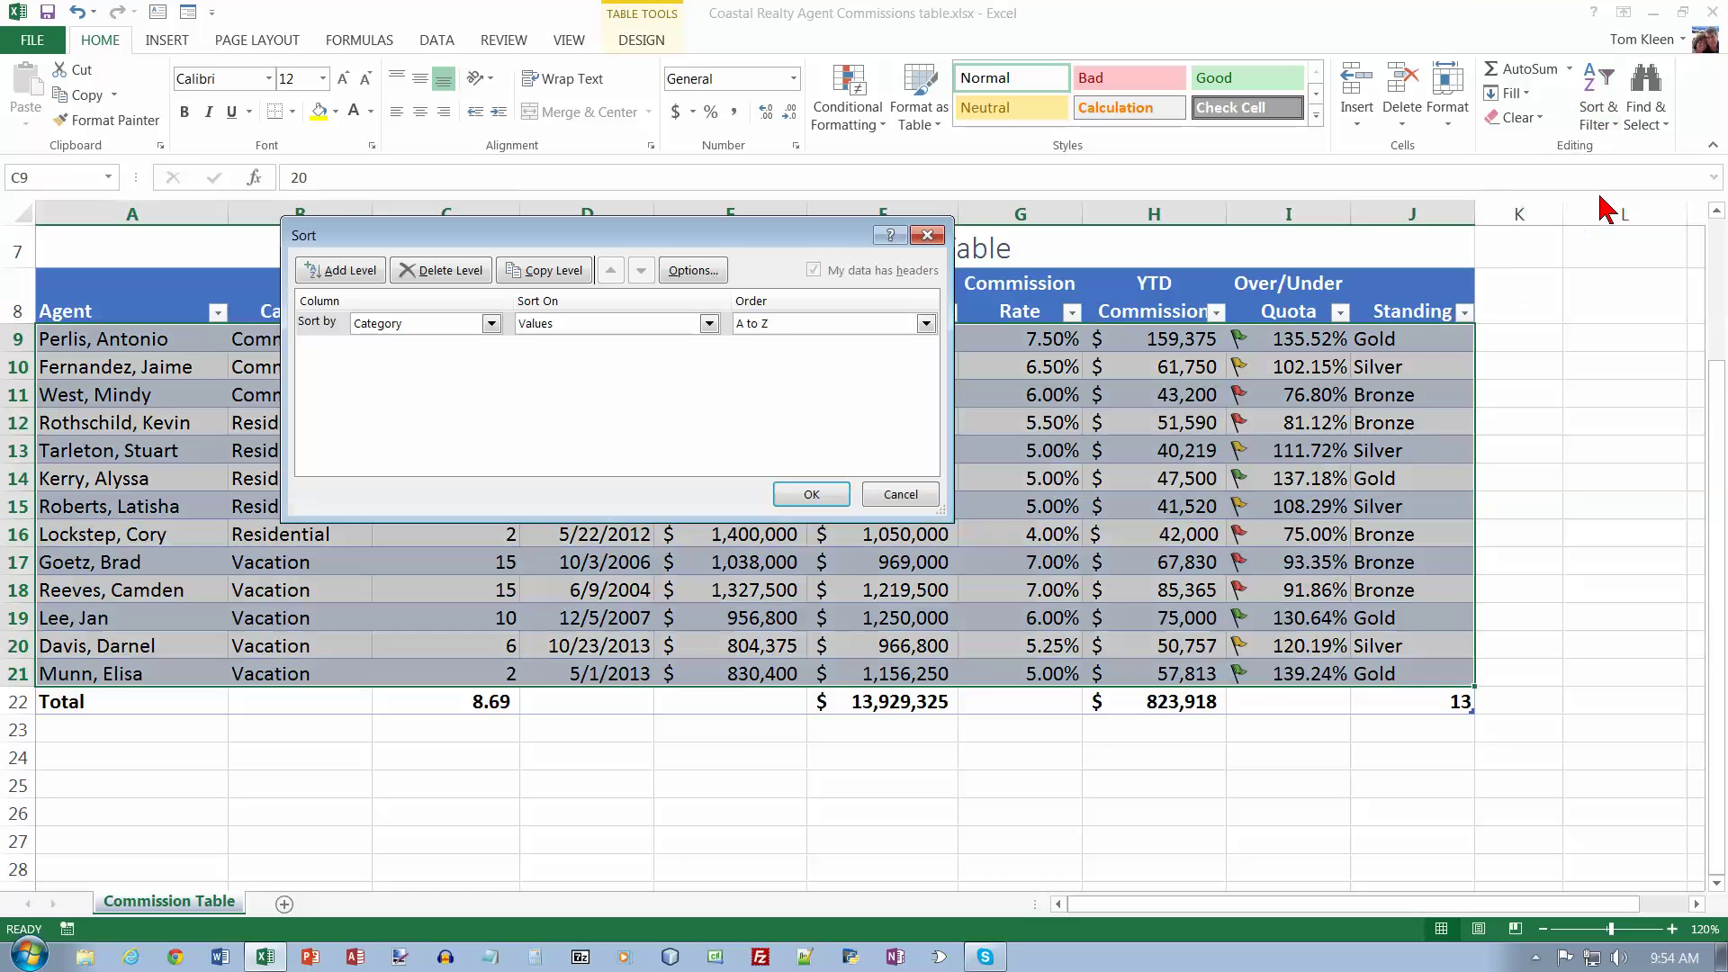
left_click(341, 270)
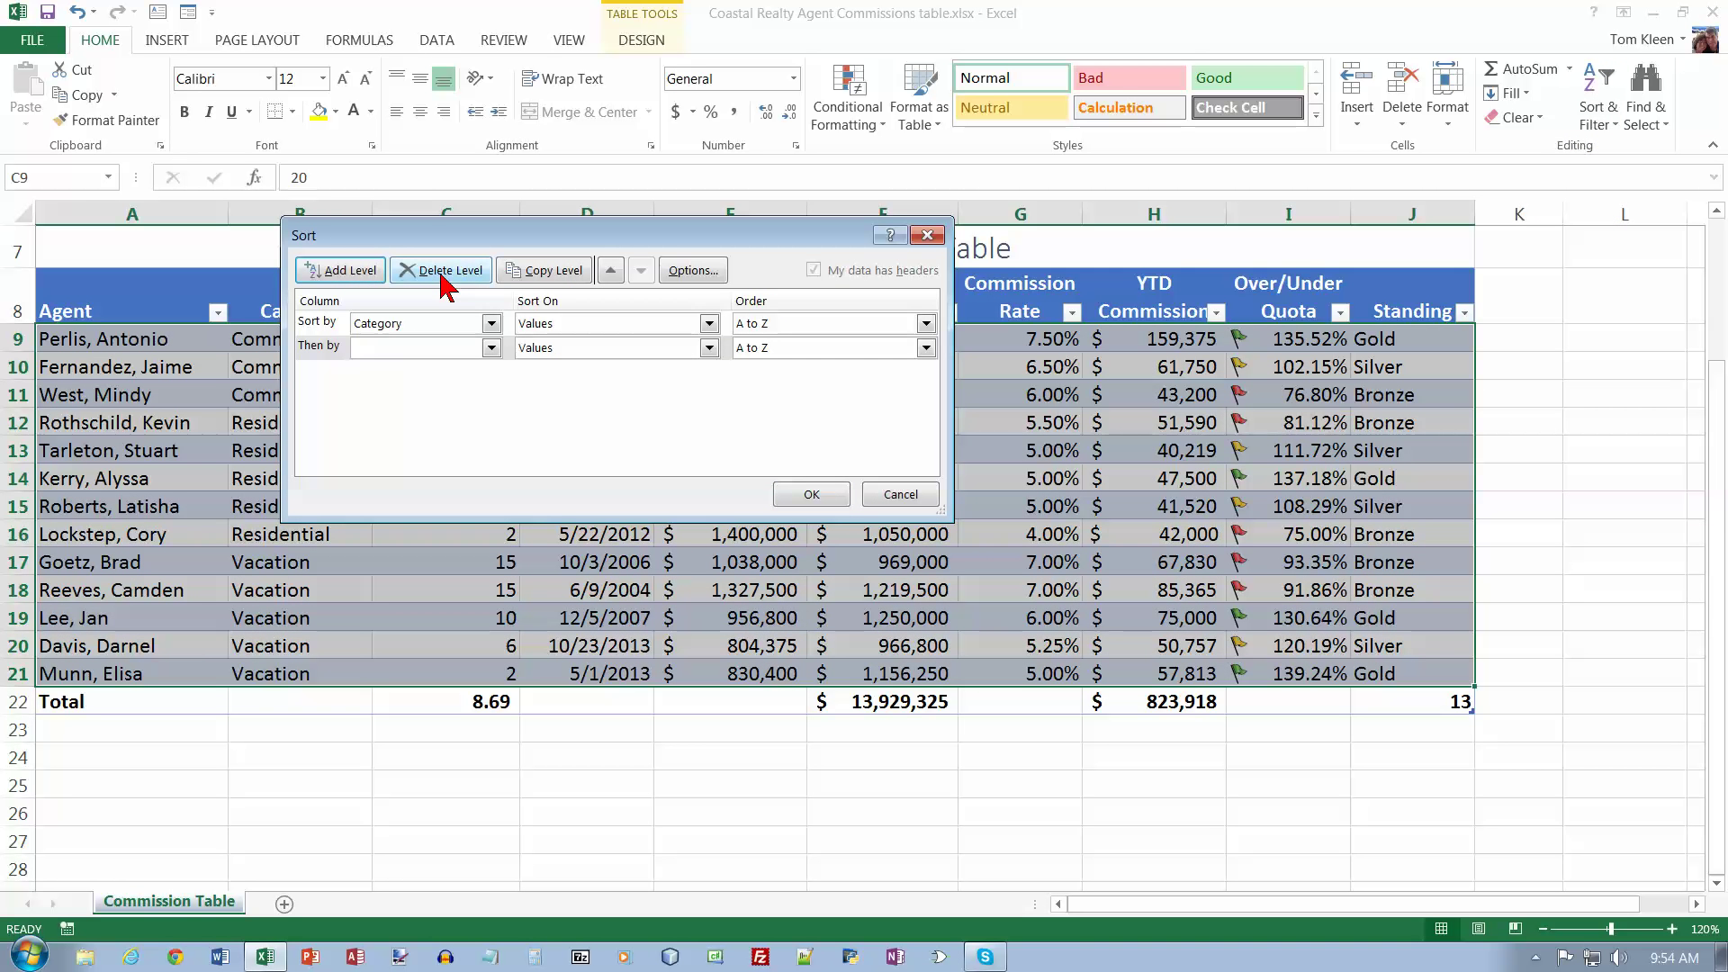
left_click(491, 348)
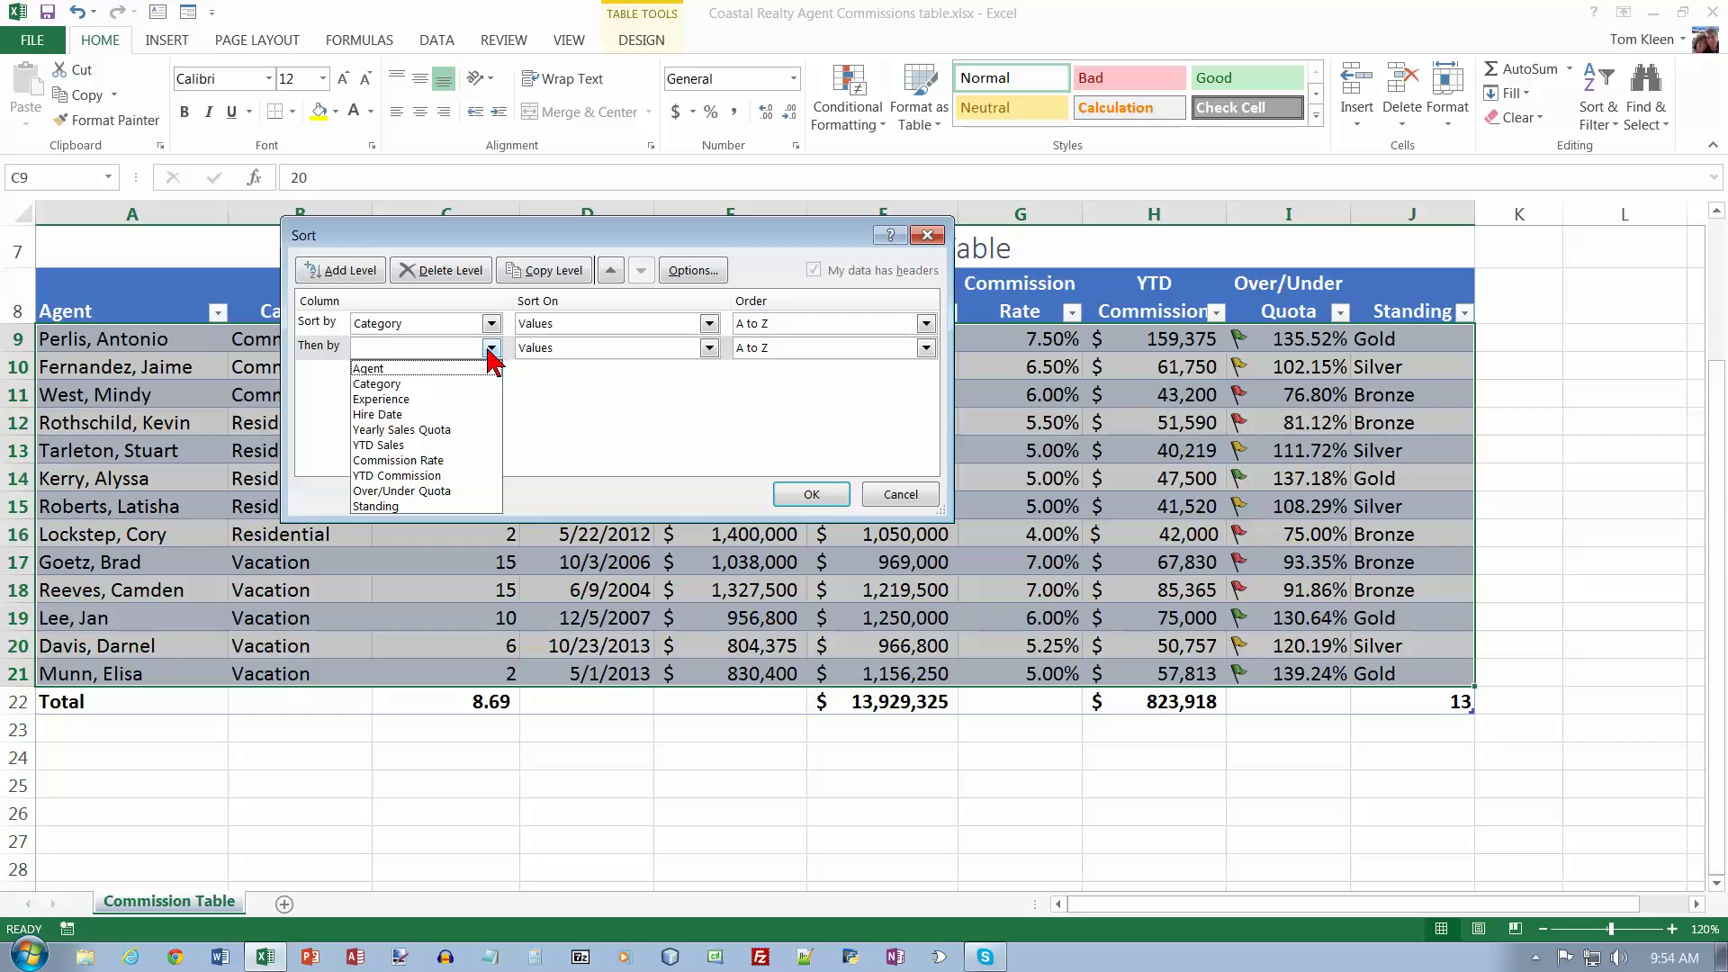
left_click(434, 461)
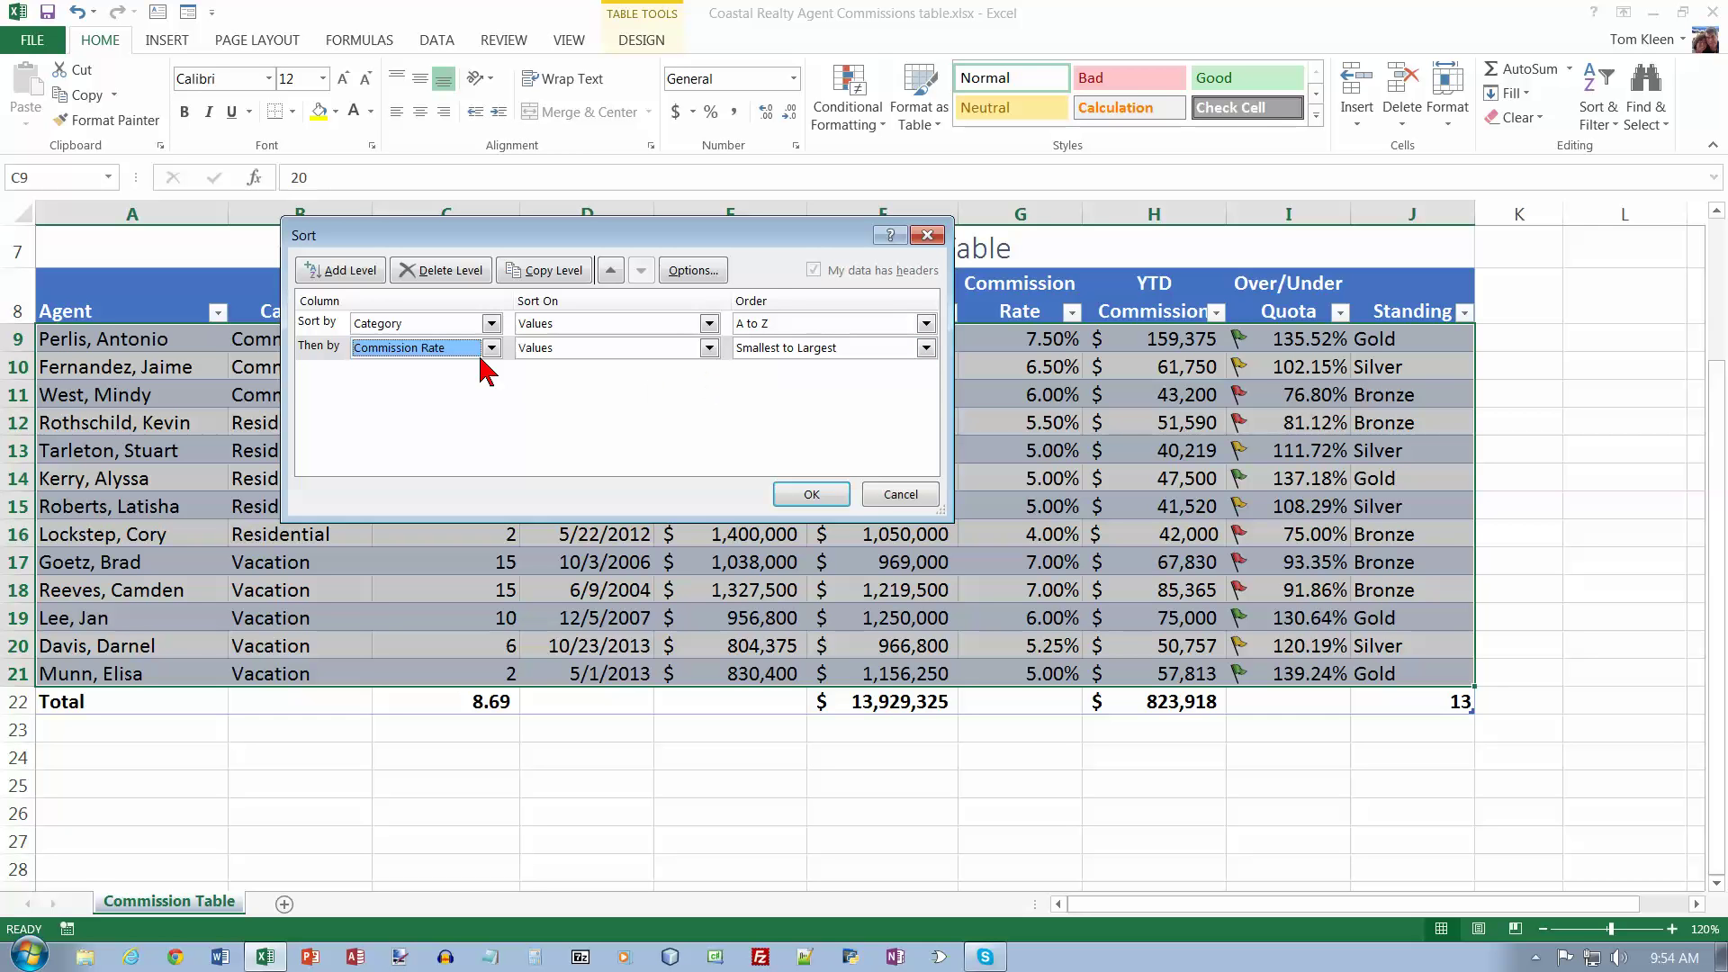
Add YTD Commission, largest to smallest, as the third sort level and apply the multi-level sort.
left_click(364, 272)
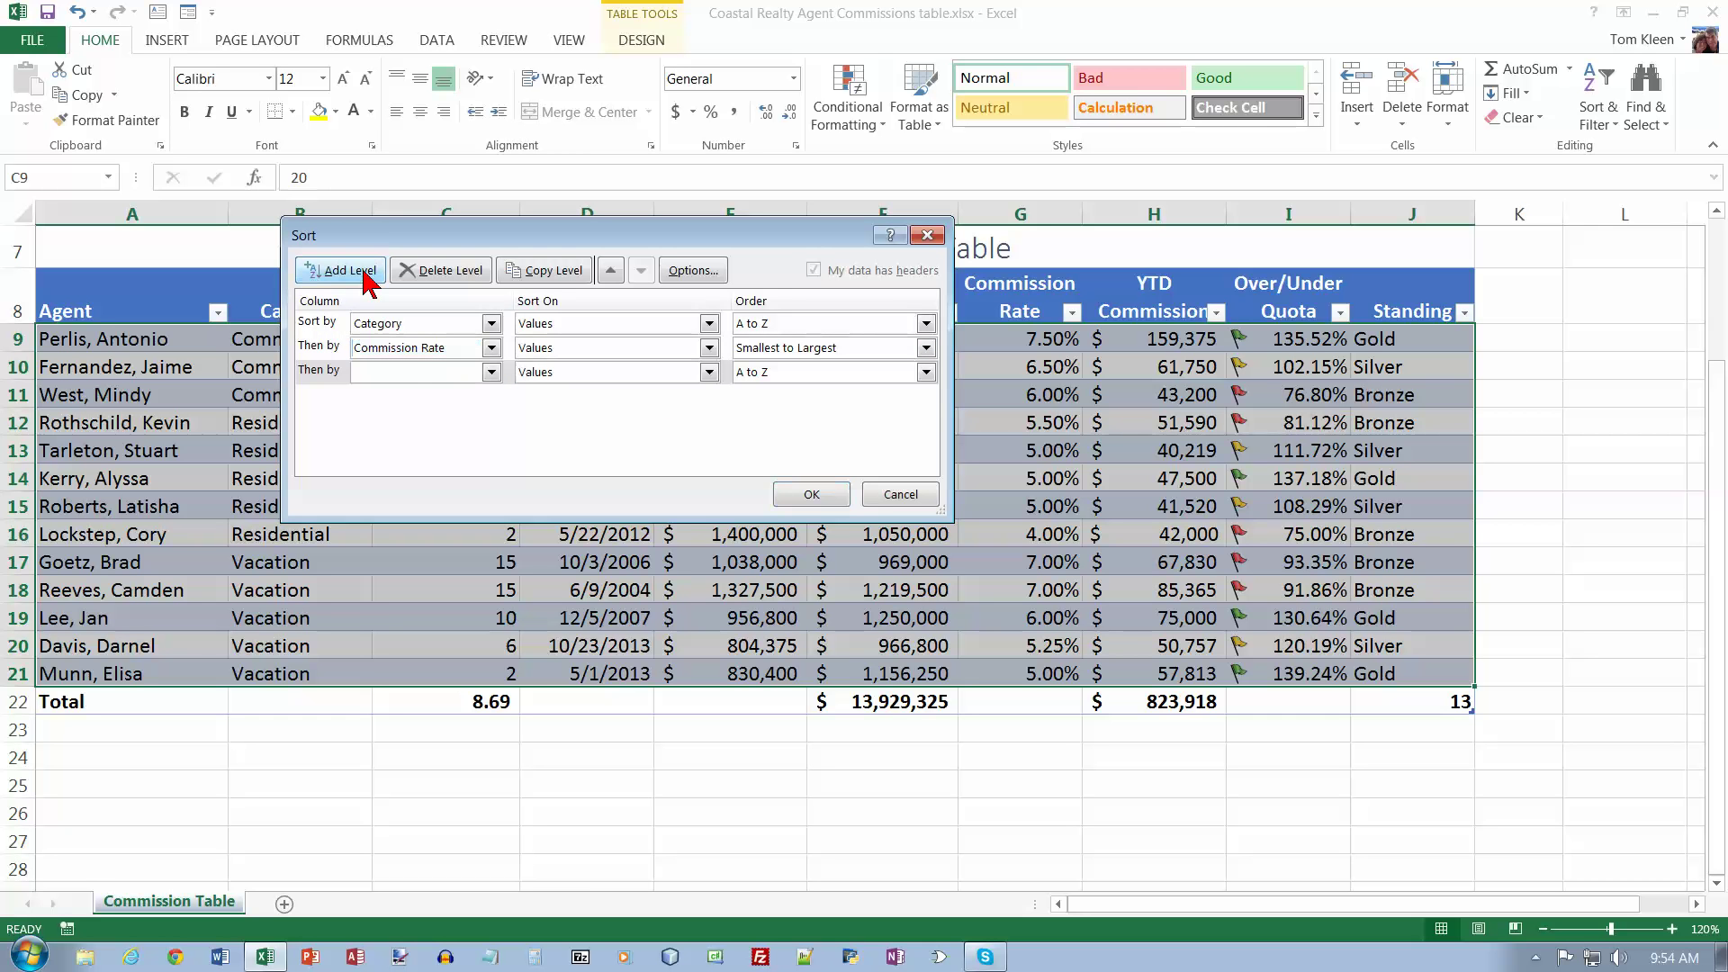
left_click(492, 373)
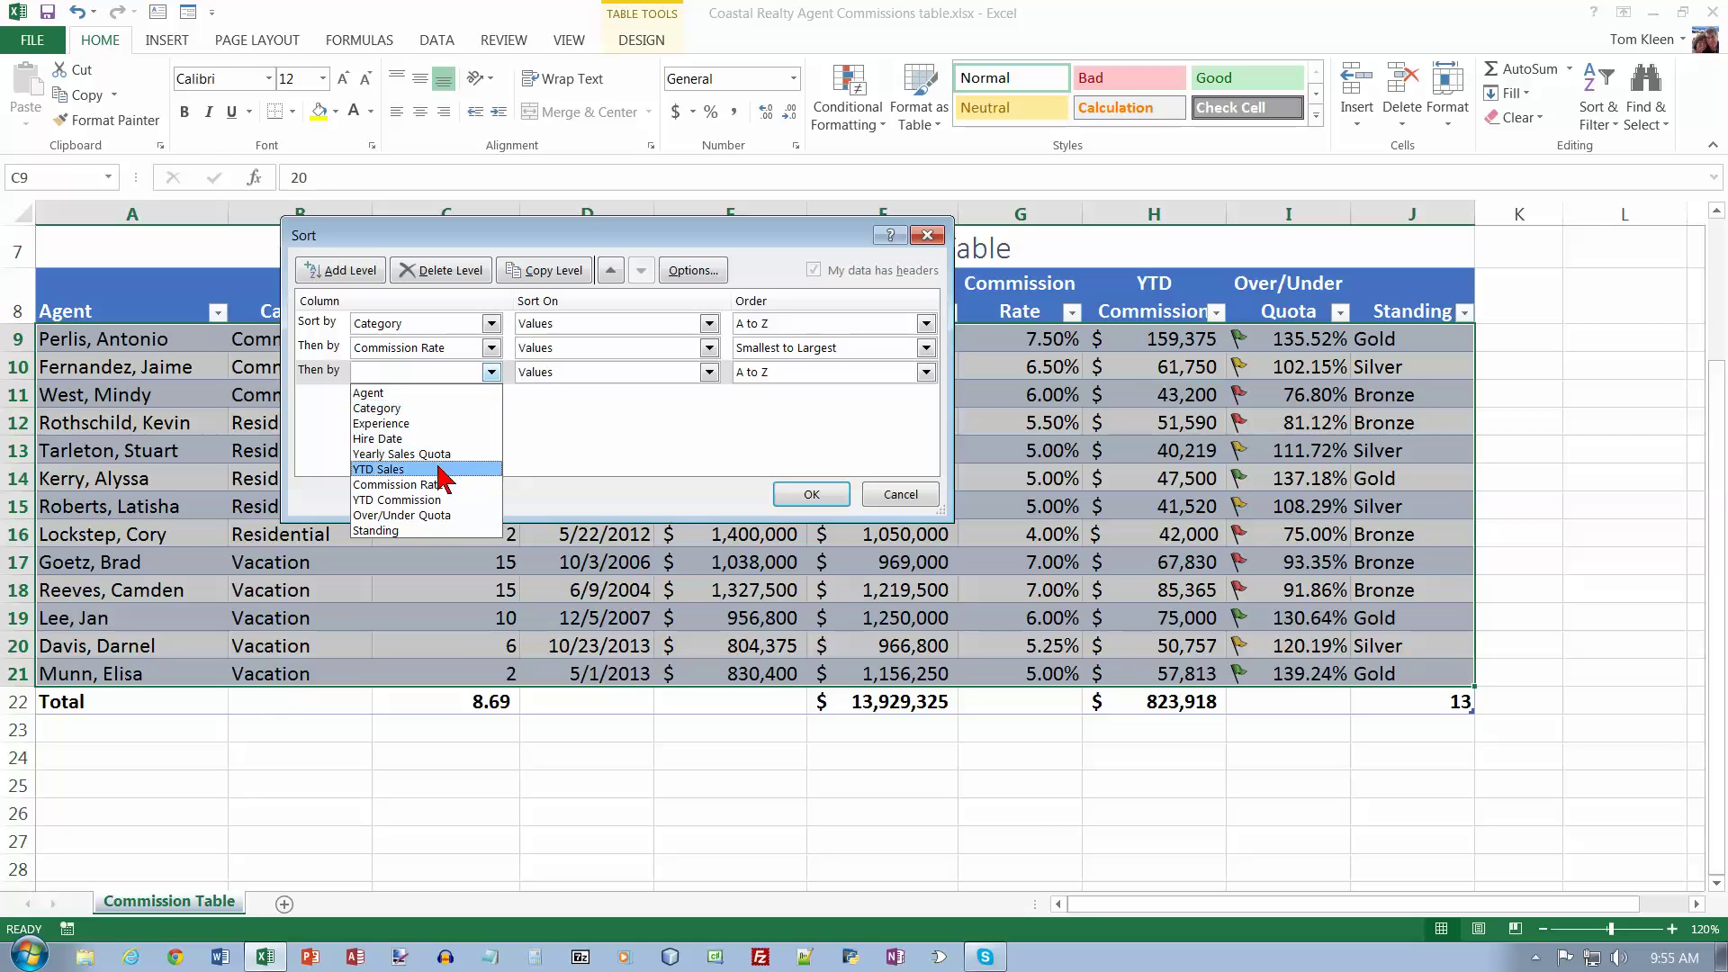
left_click(436, 500)
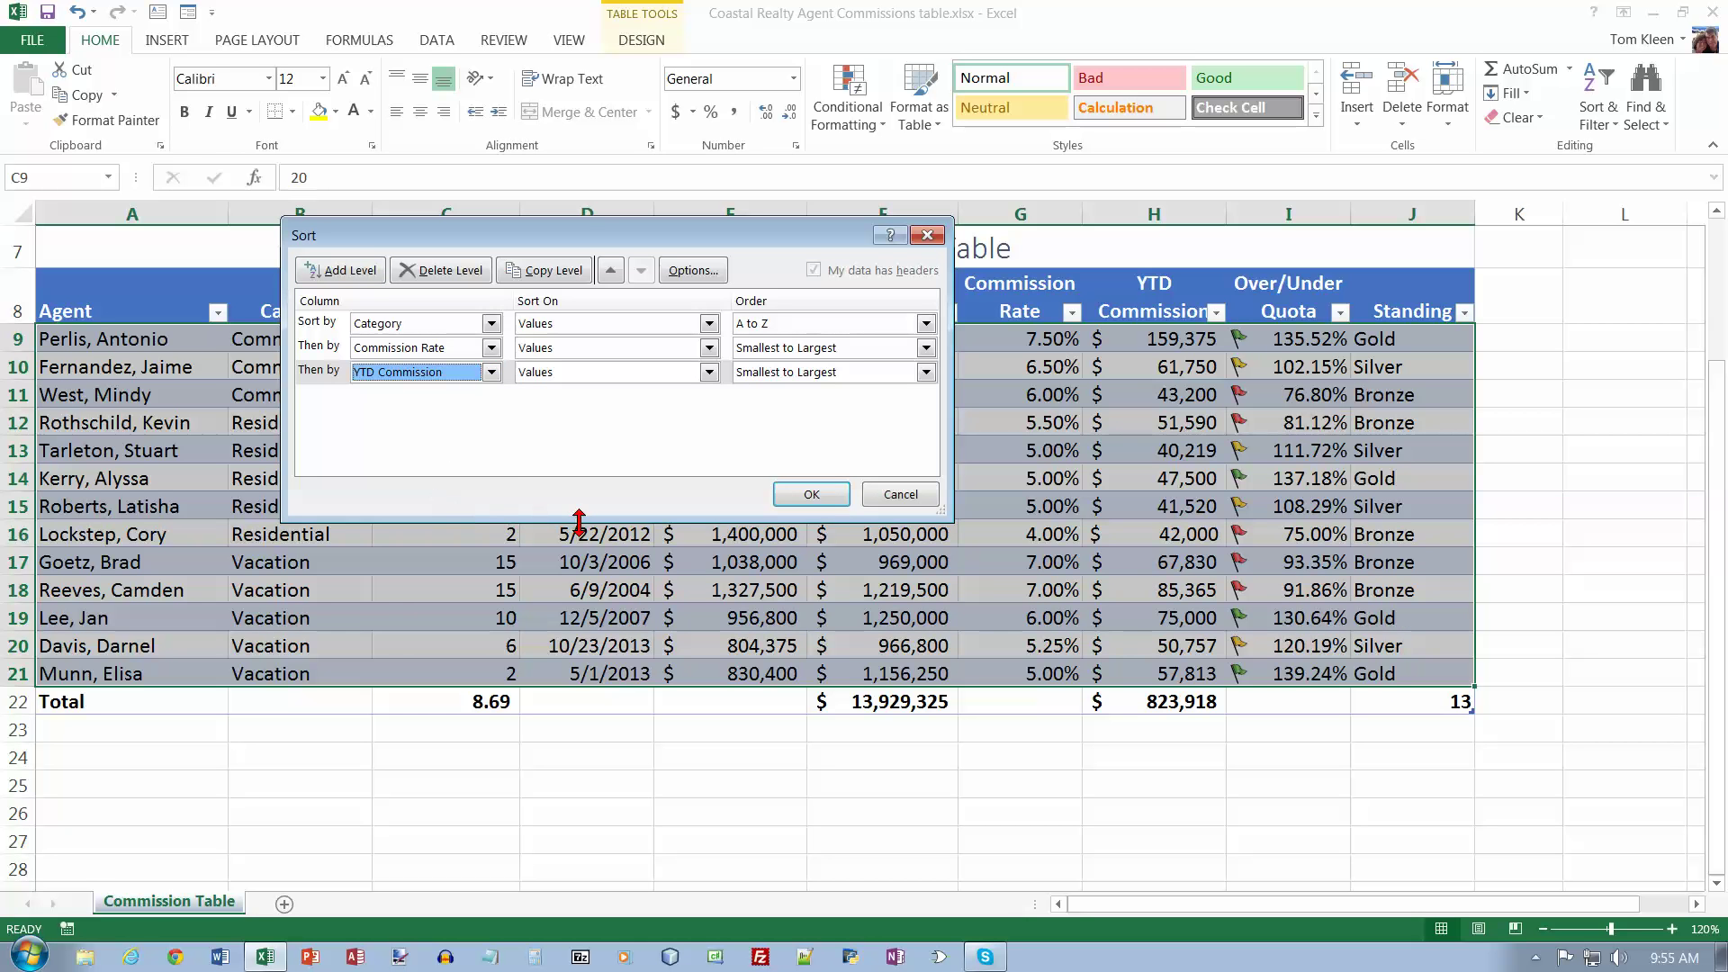
left_click(927, 371)
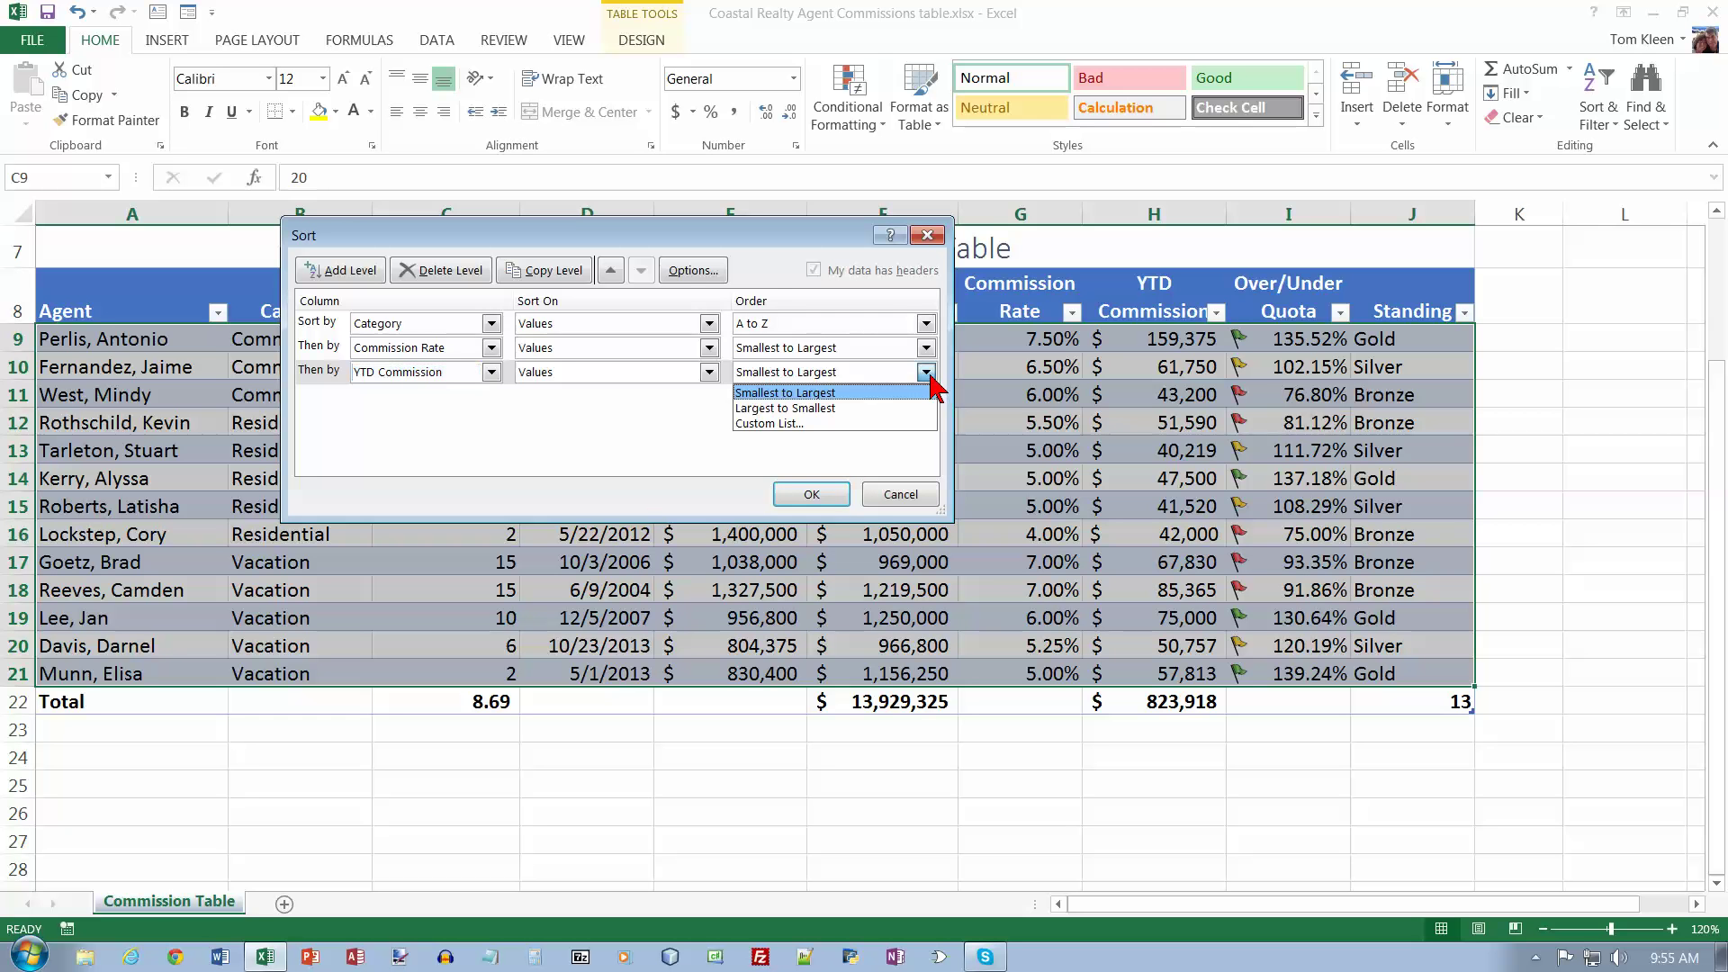
left_click(891, 408)
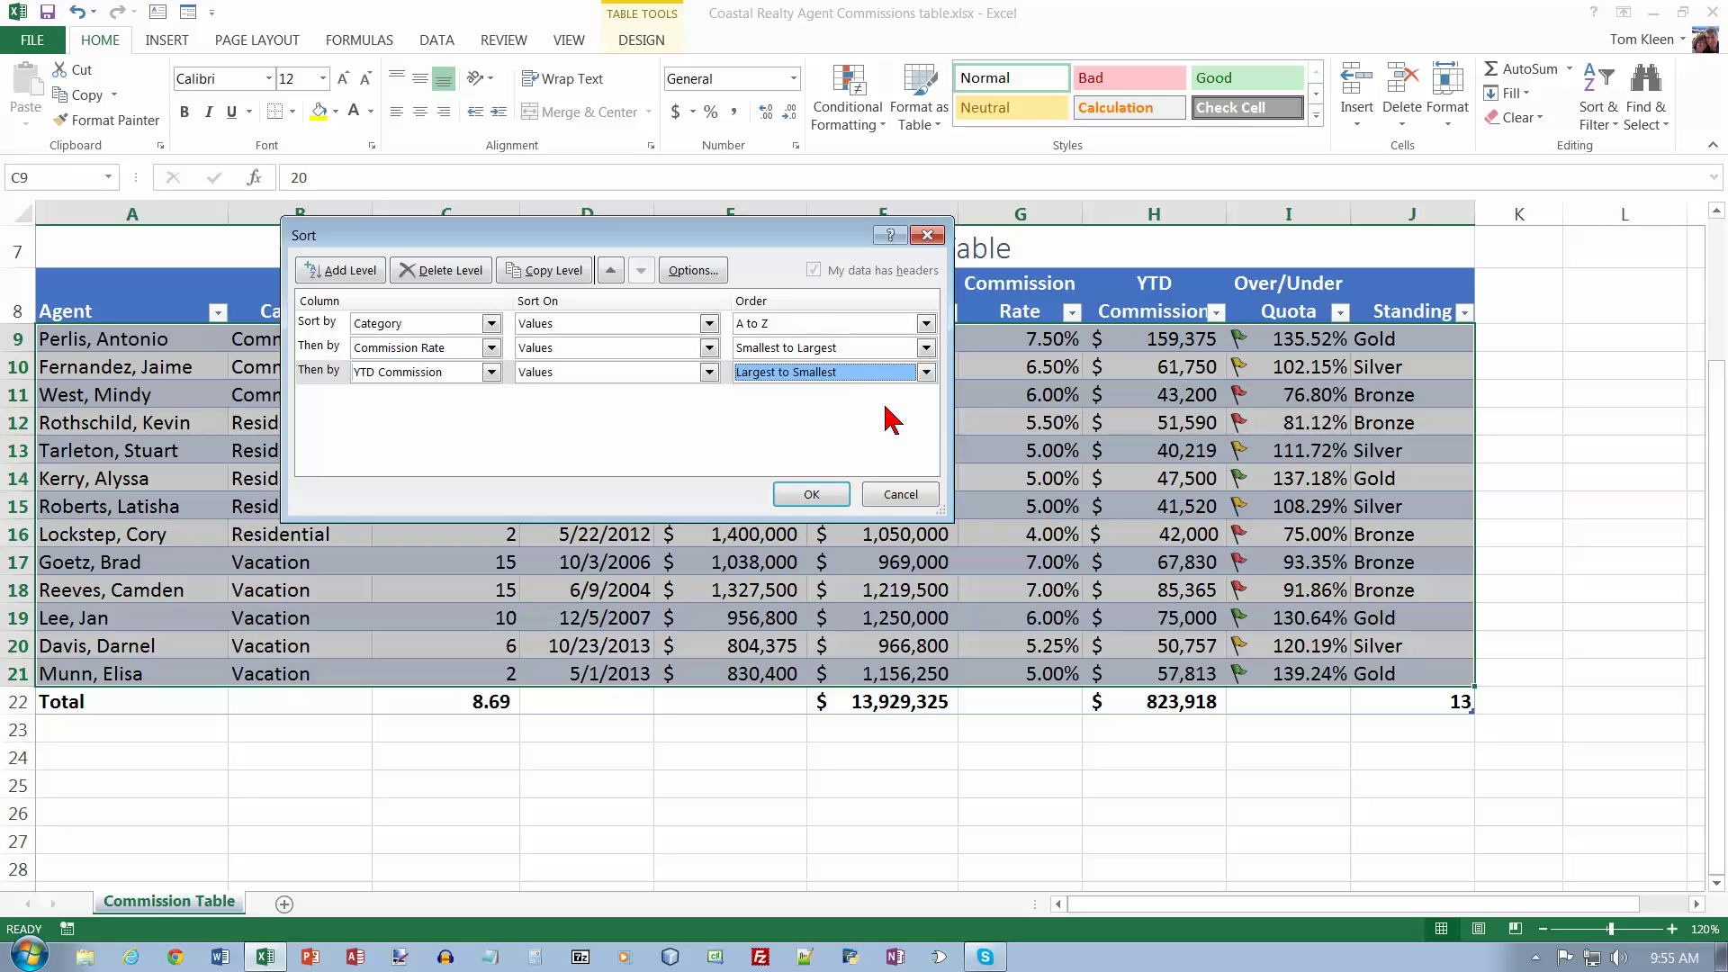
left_click(822, 494)
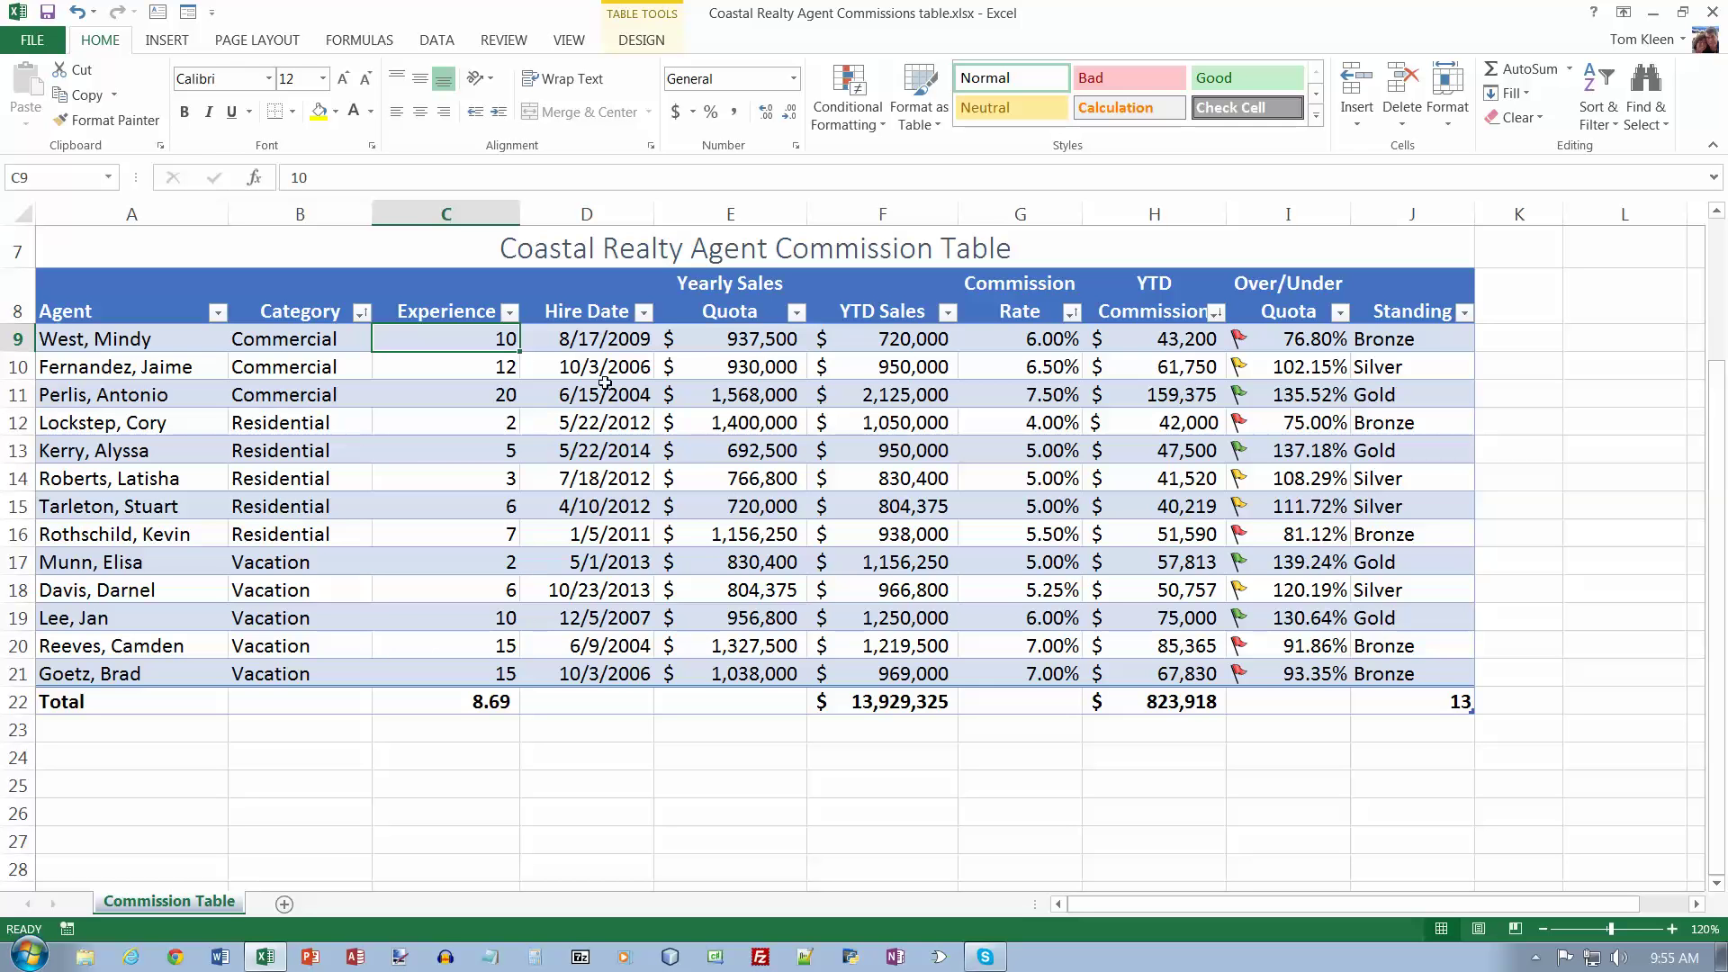
Sort the commission table by Hire Date from oldest to newest.
left_click(645, 313)
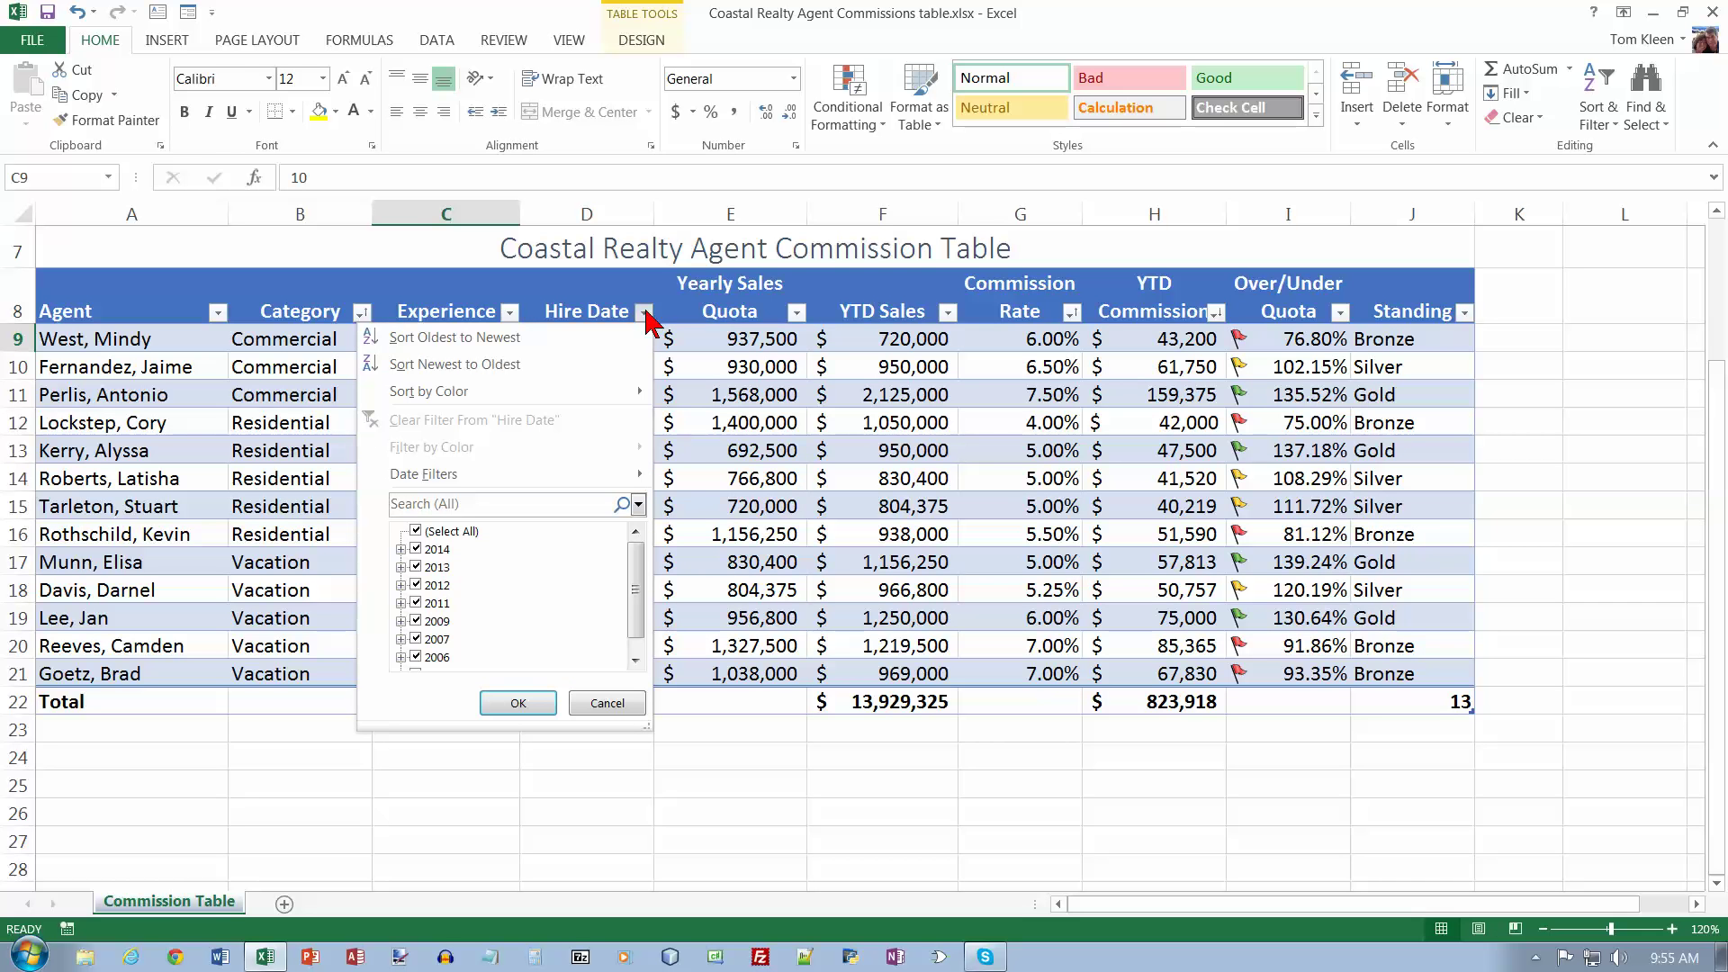
left_click(475, 338)
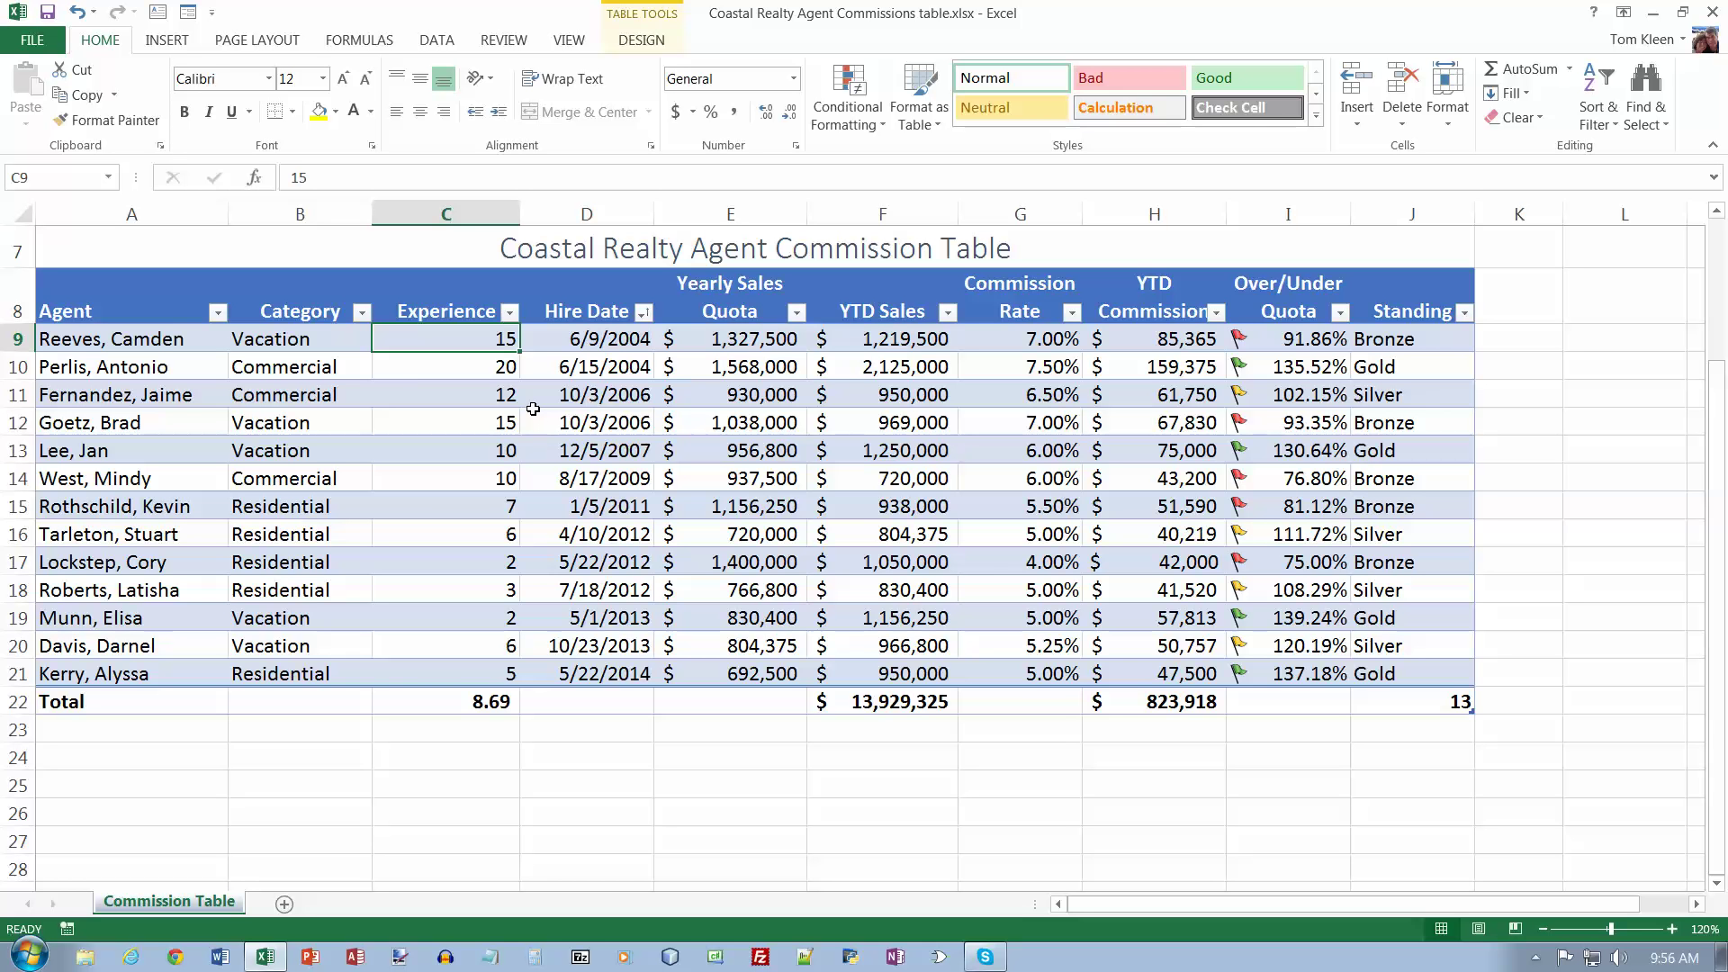
Filter the Category column to exclude Vacation, keeping Commercial and Residential.
left_click(335, 307)
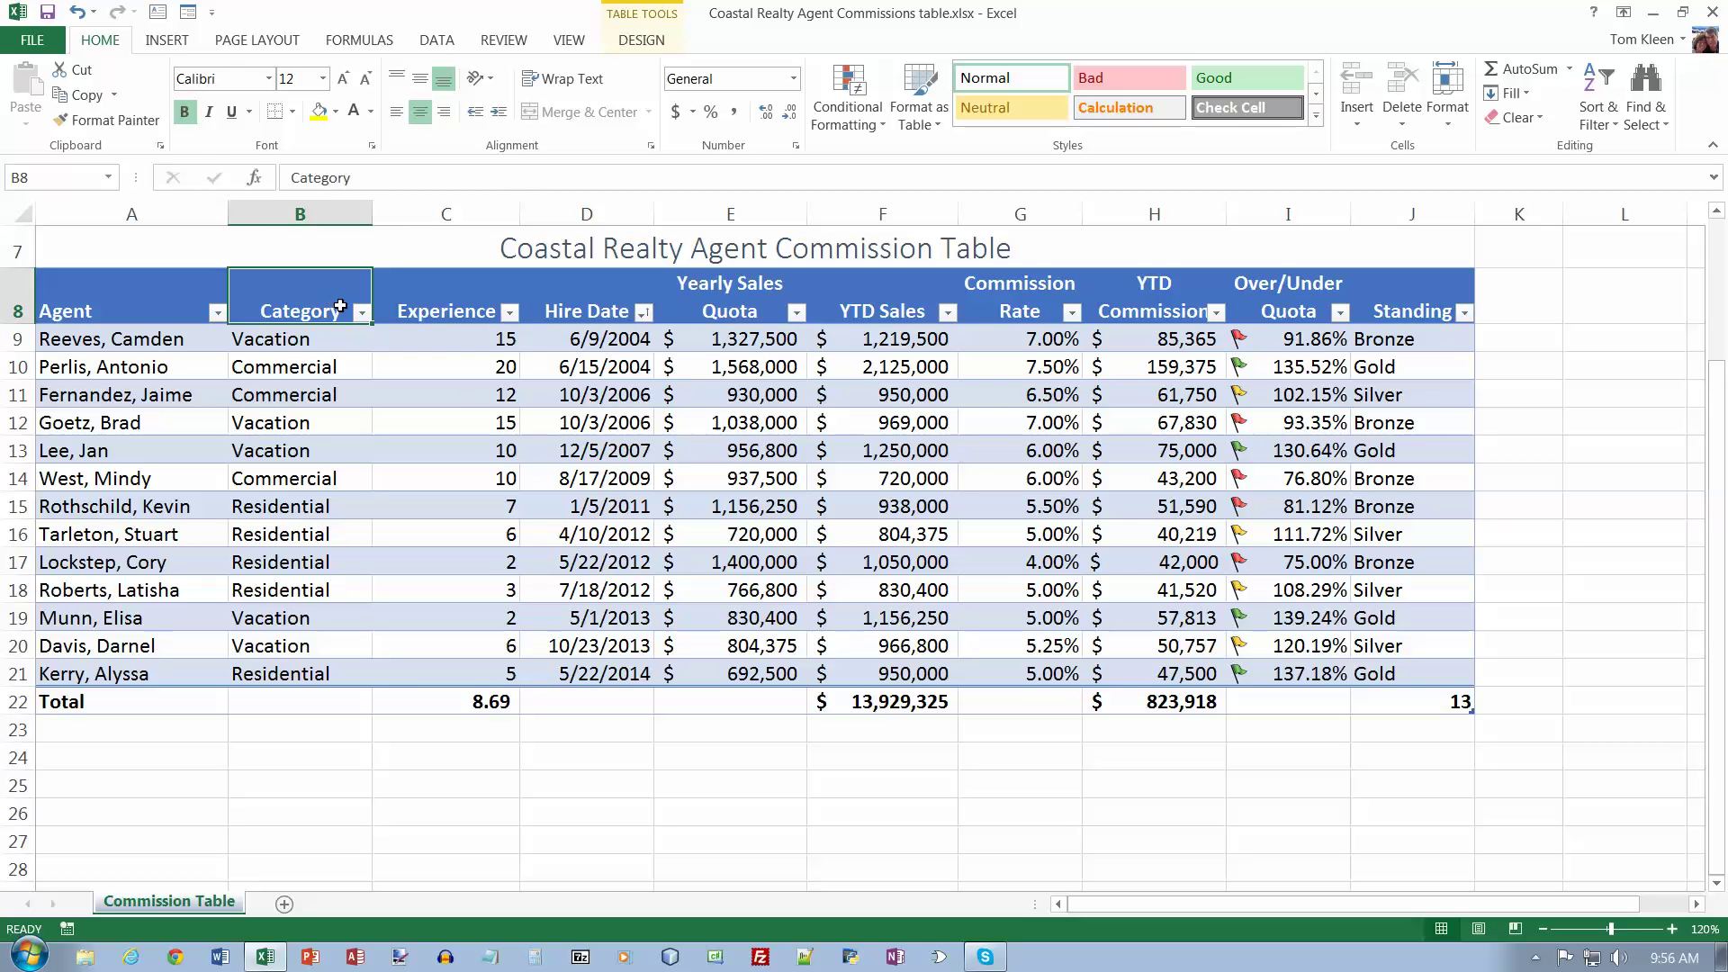
left_click(360, 315)
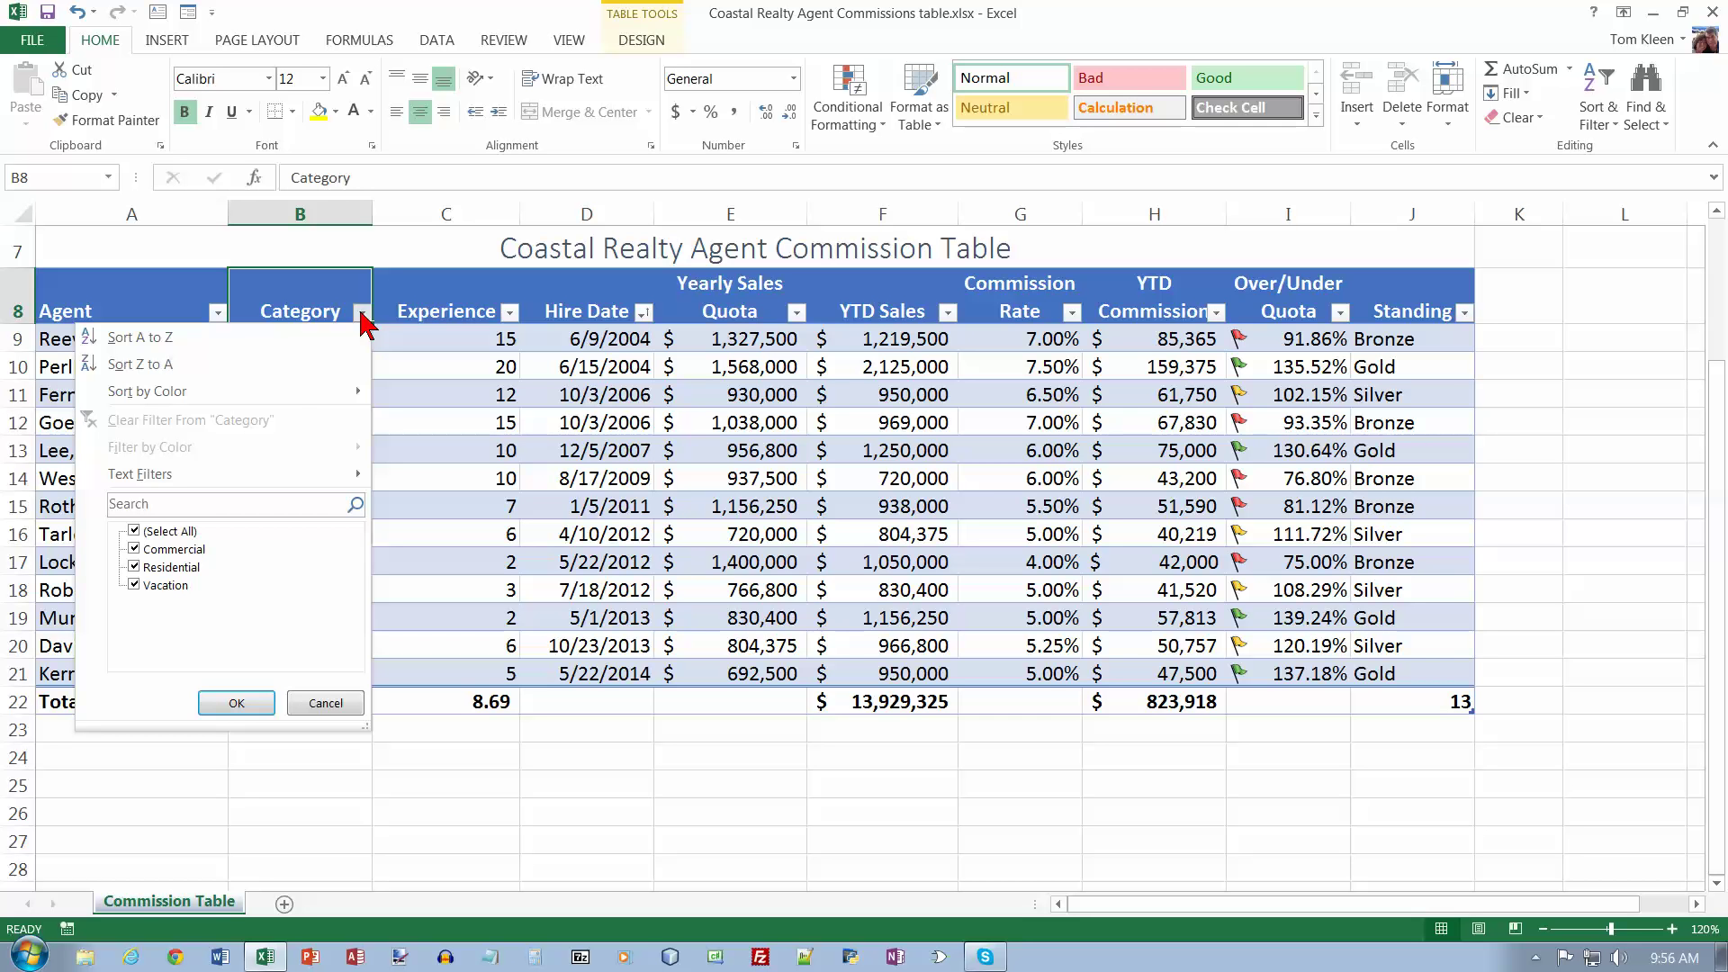
left_click(136, 585)
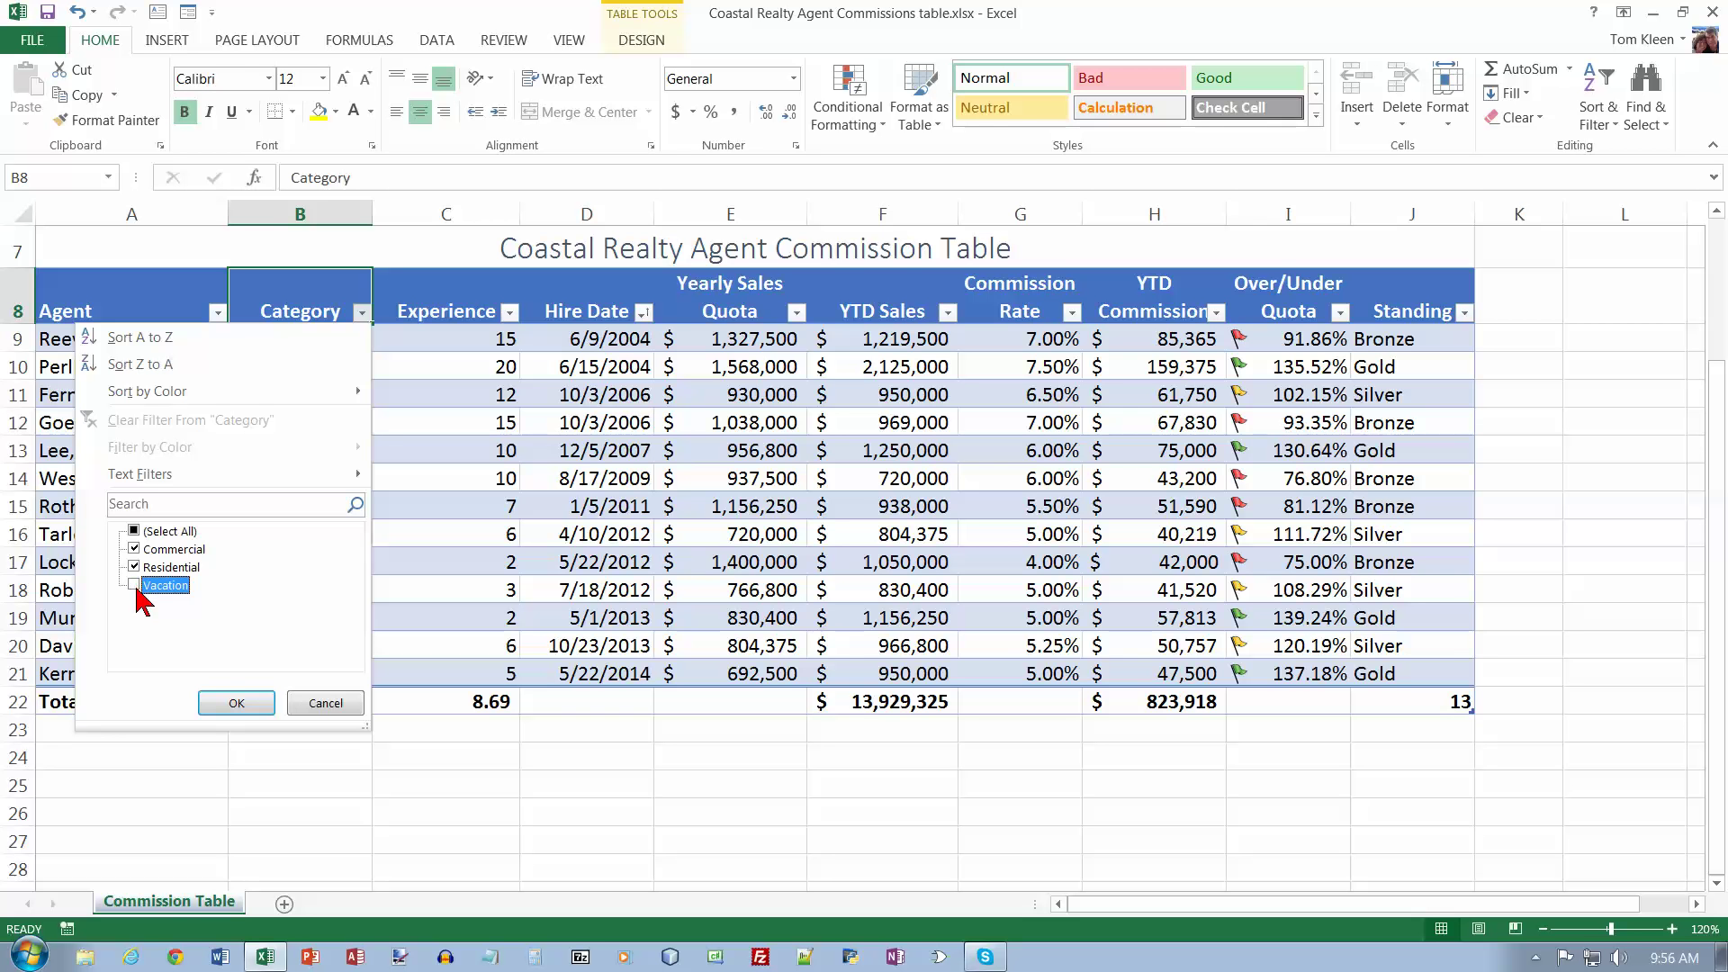
left_click(238, 705)
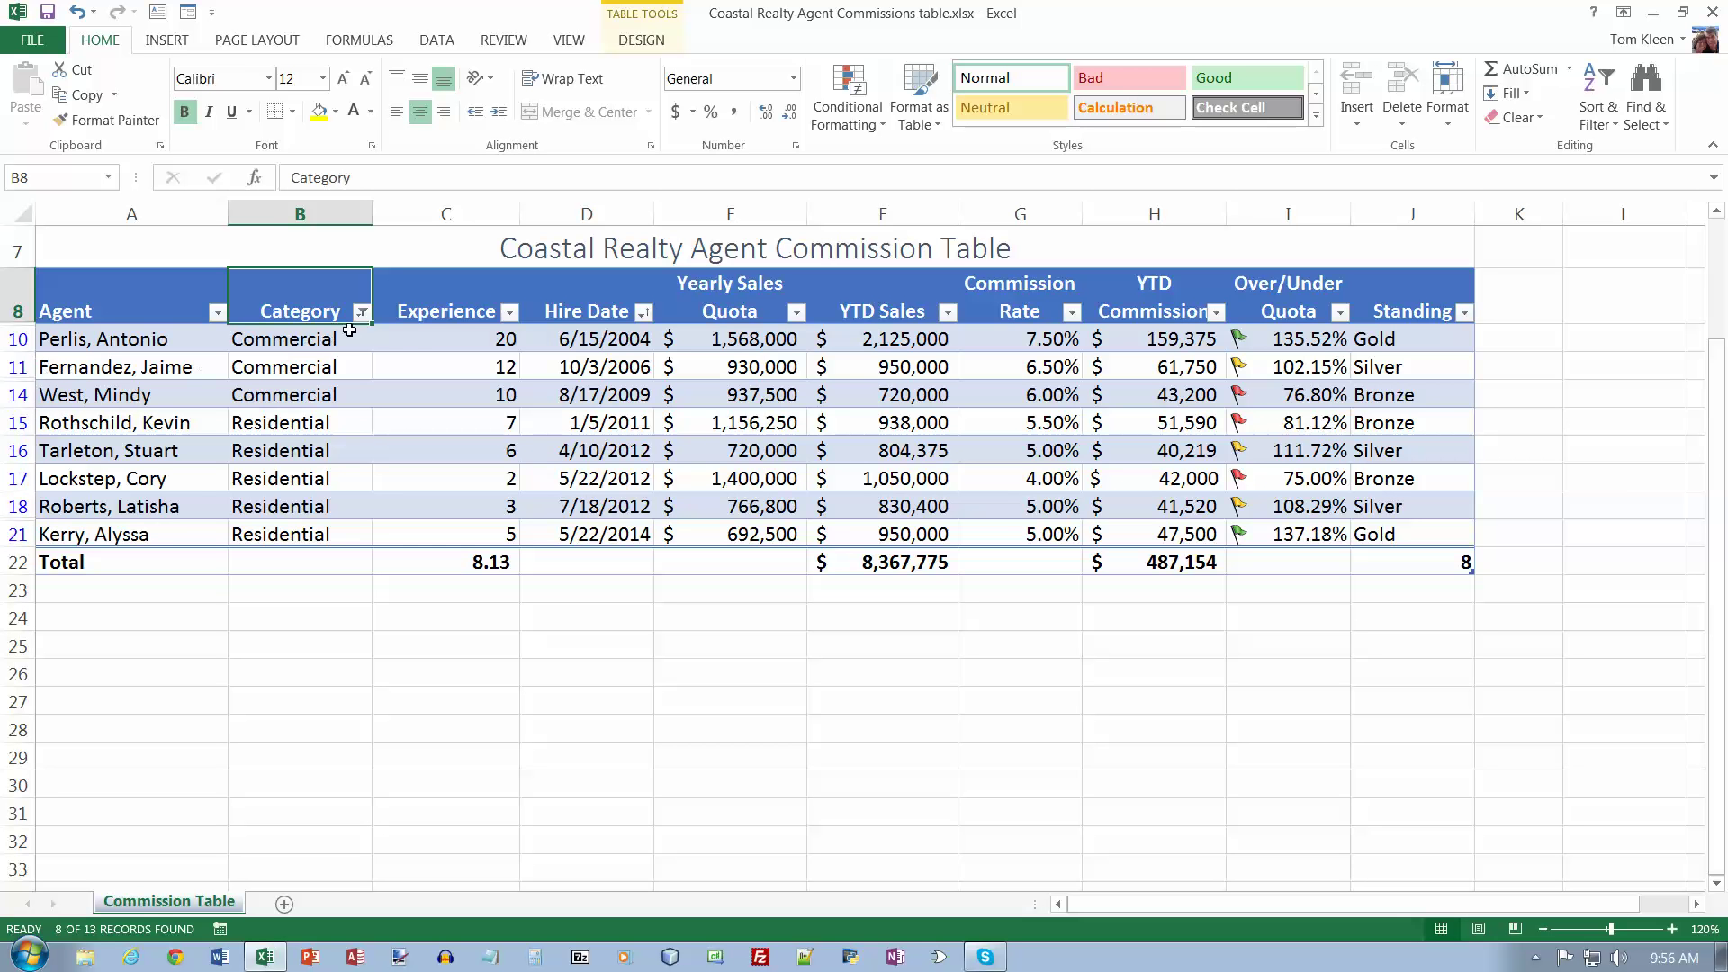
Filter the Standing column to Gold only, and clear all filters from the commission table.
mouse_move(365, 327)
left_click(1464, 315)
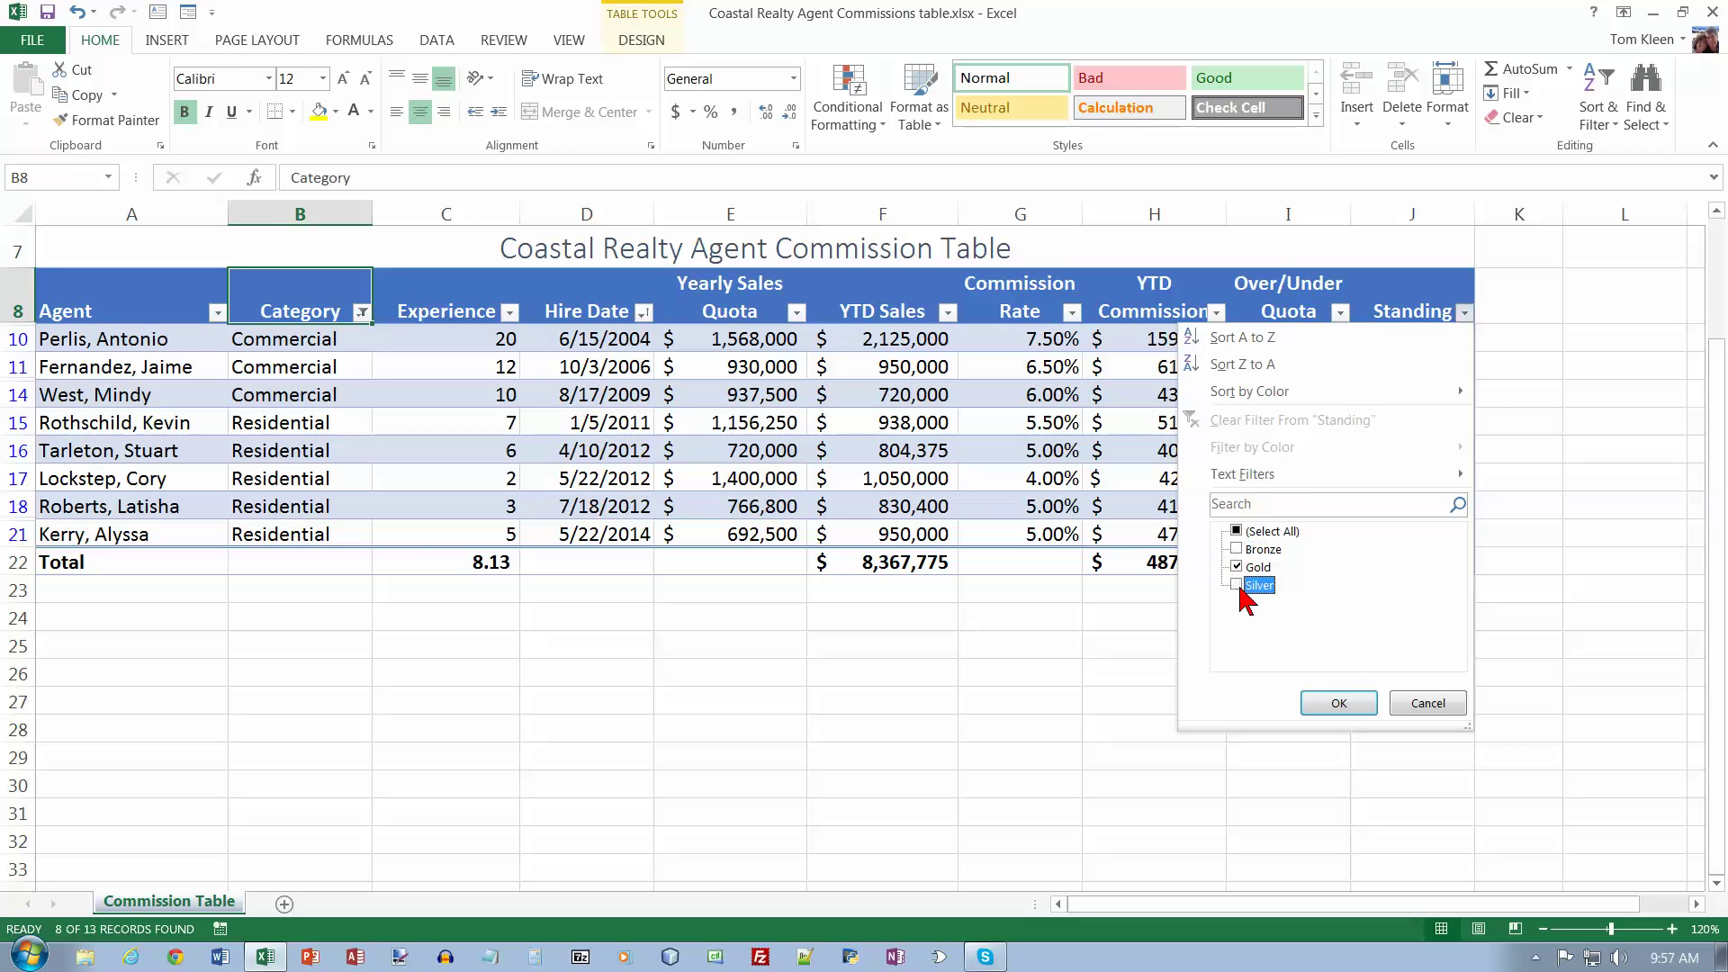
left_click(1336, 703)
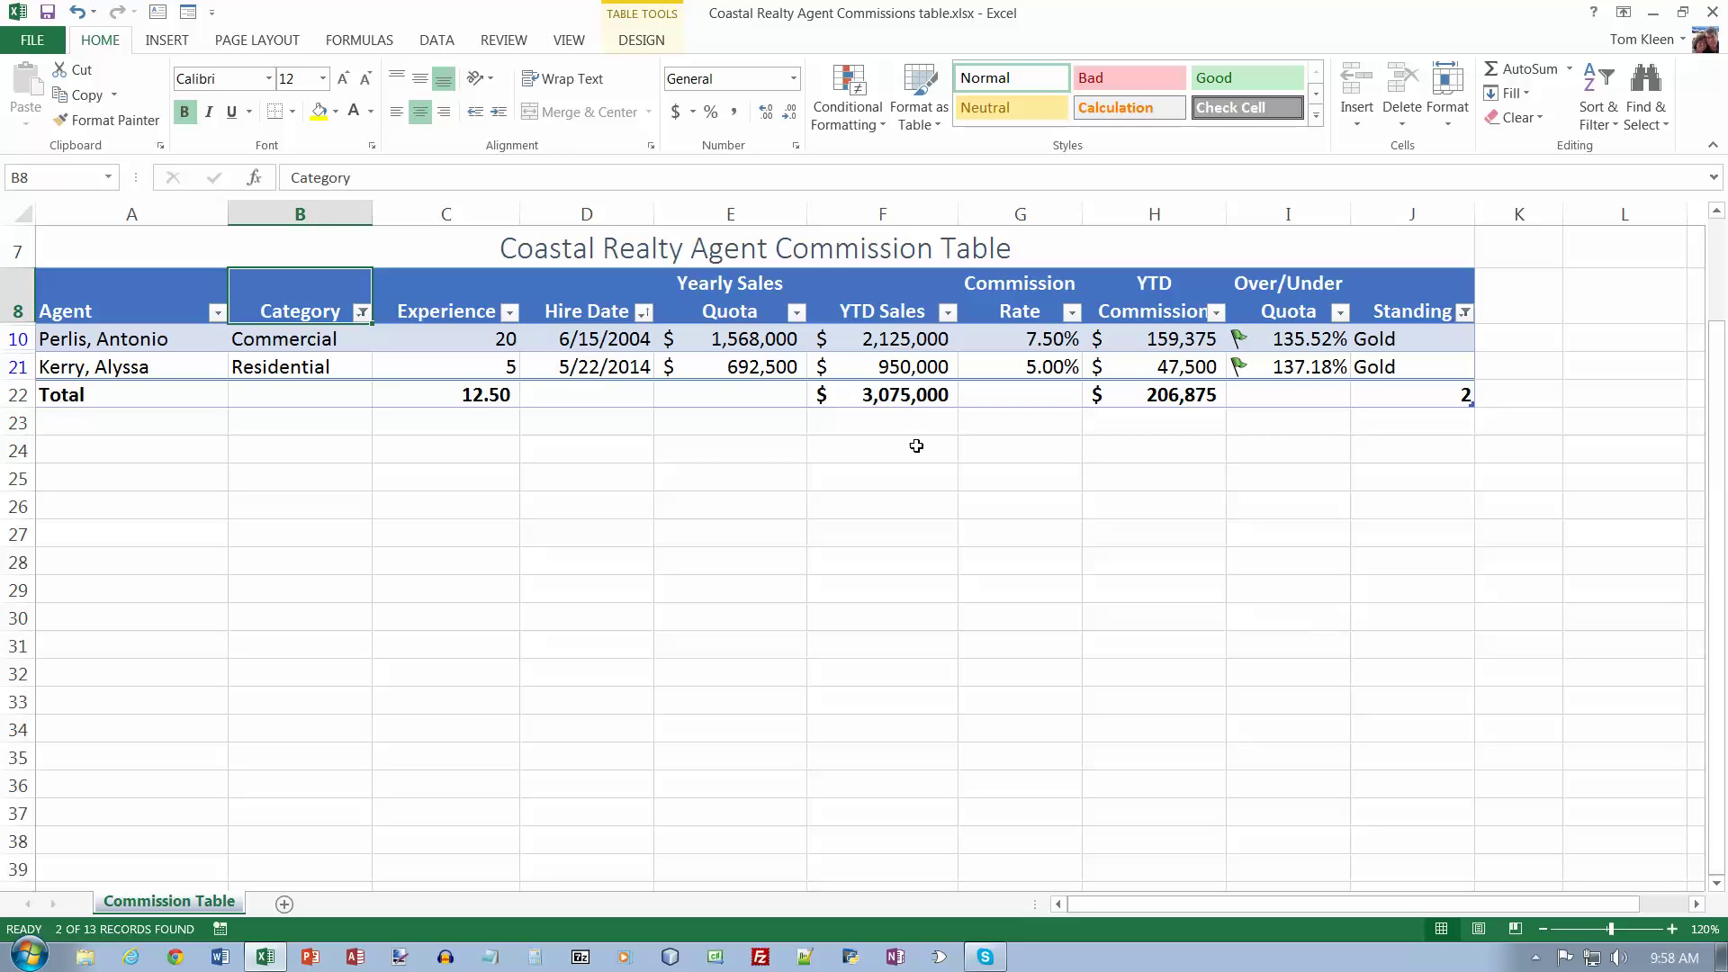
left_click(436, 47)
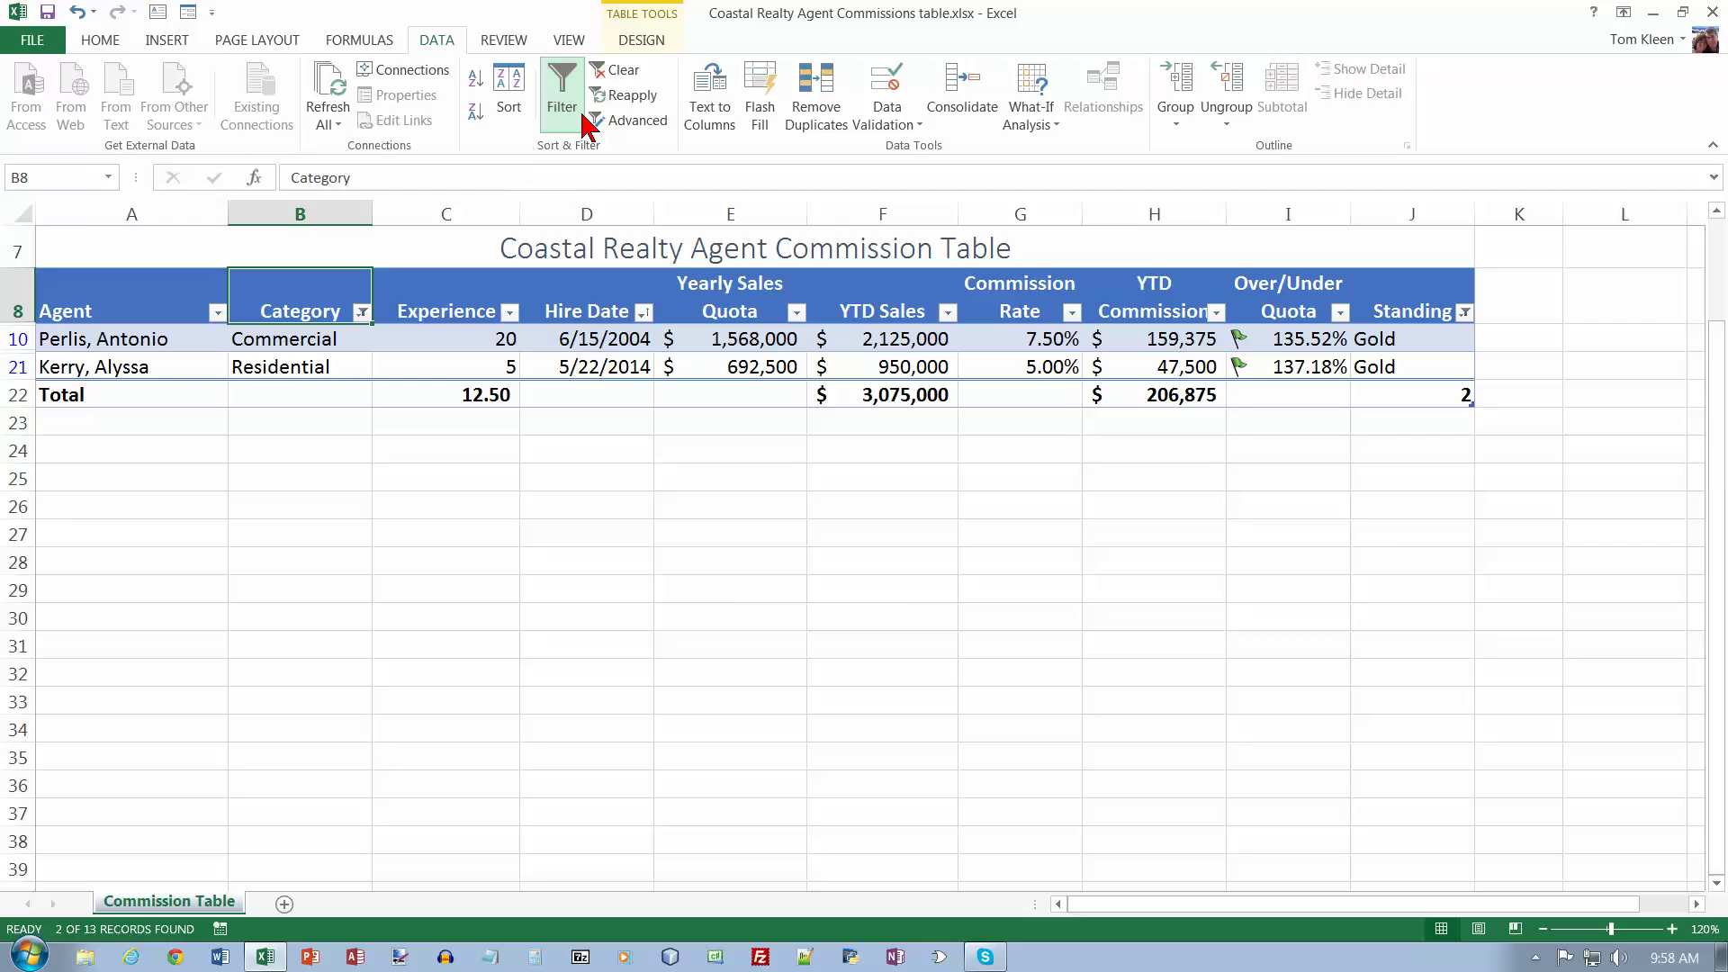
left_click(621, 71)
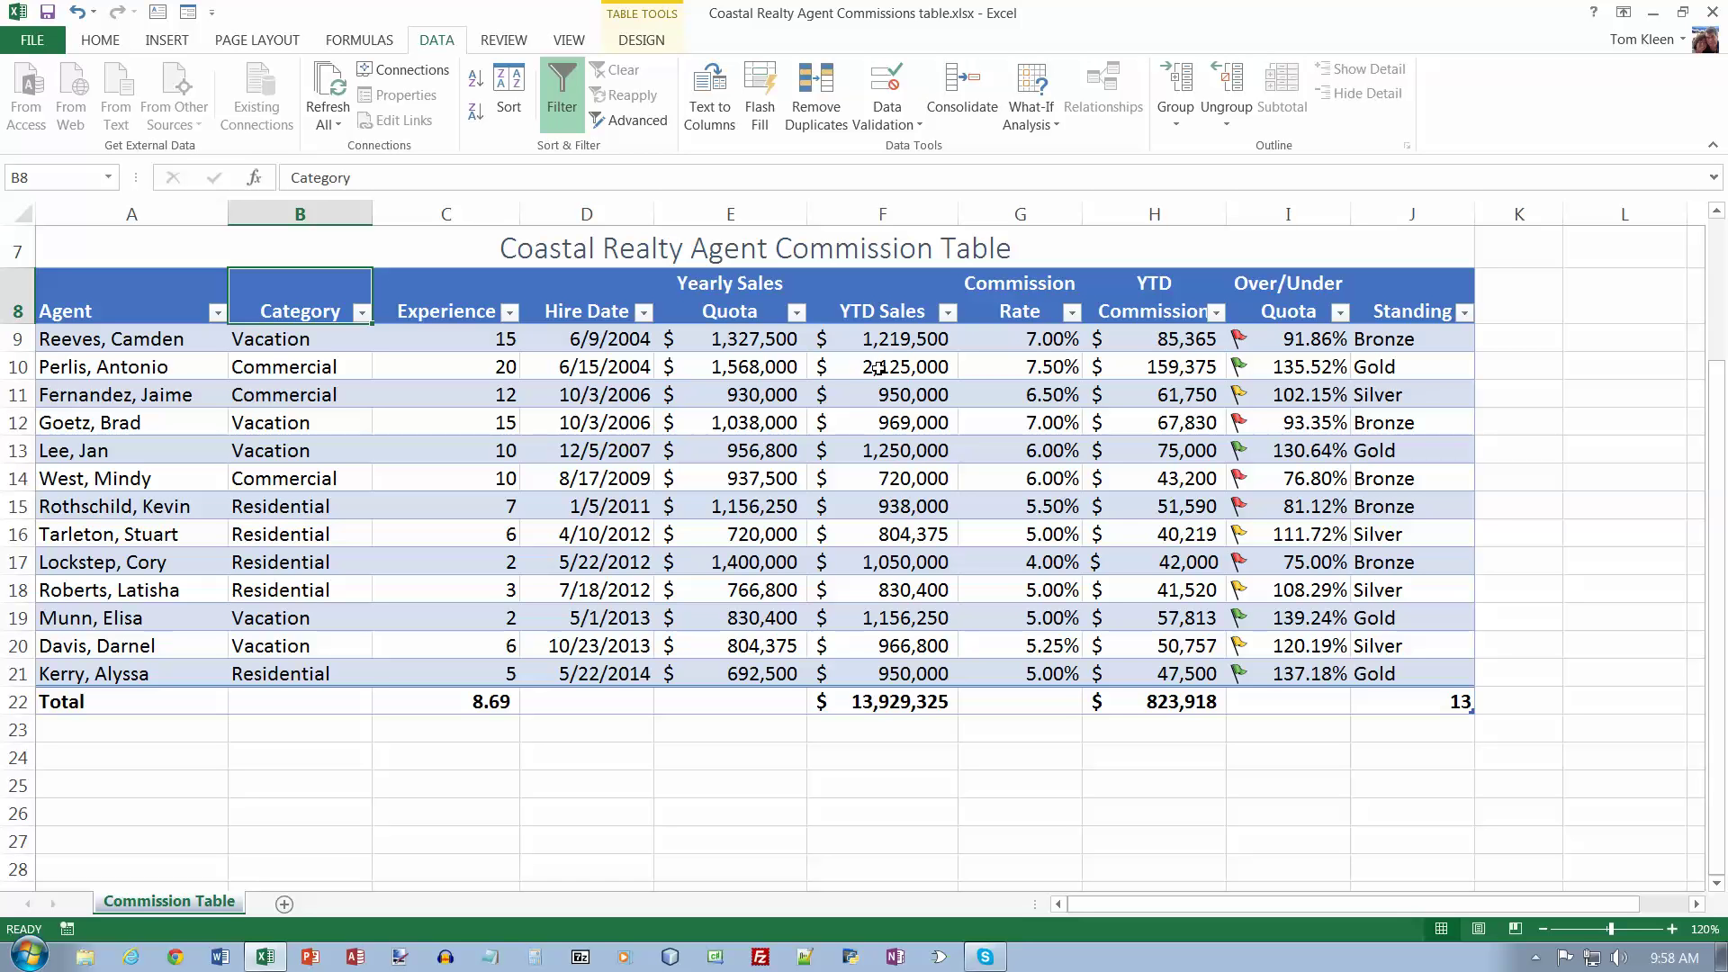
Filter the Agent column by searching for one agent's first name, and clear the filter.
left_click(217, 312)
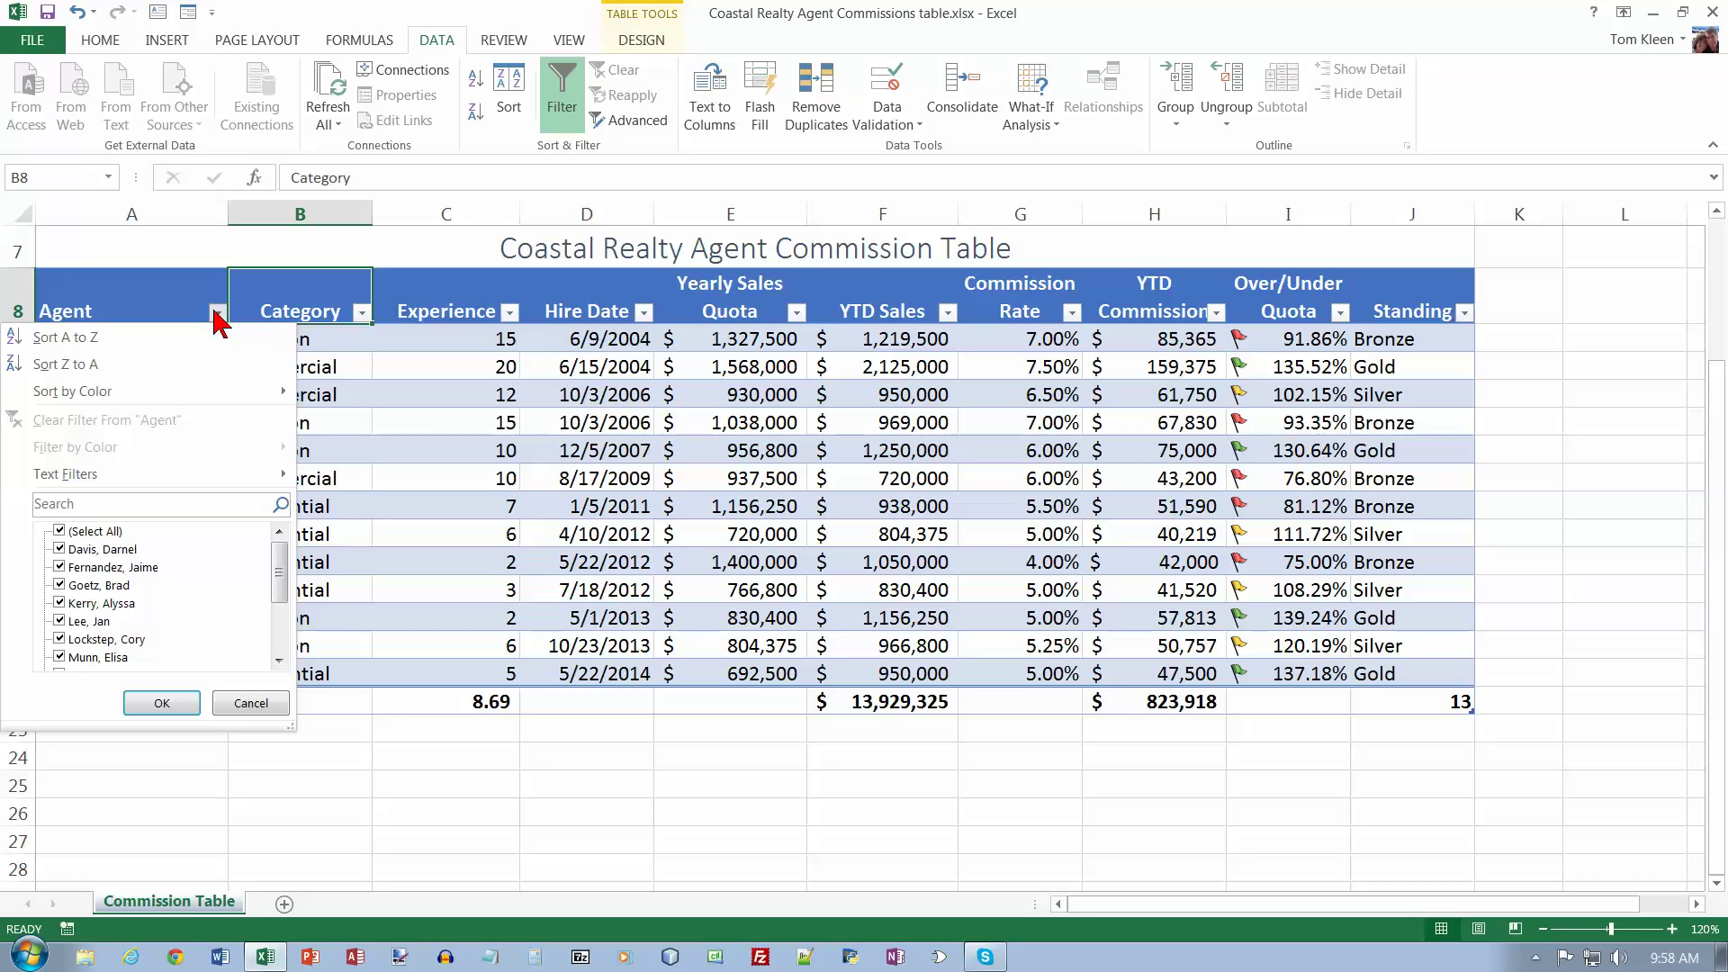
left_click(127, 507)
type("darnel")
key("Return")
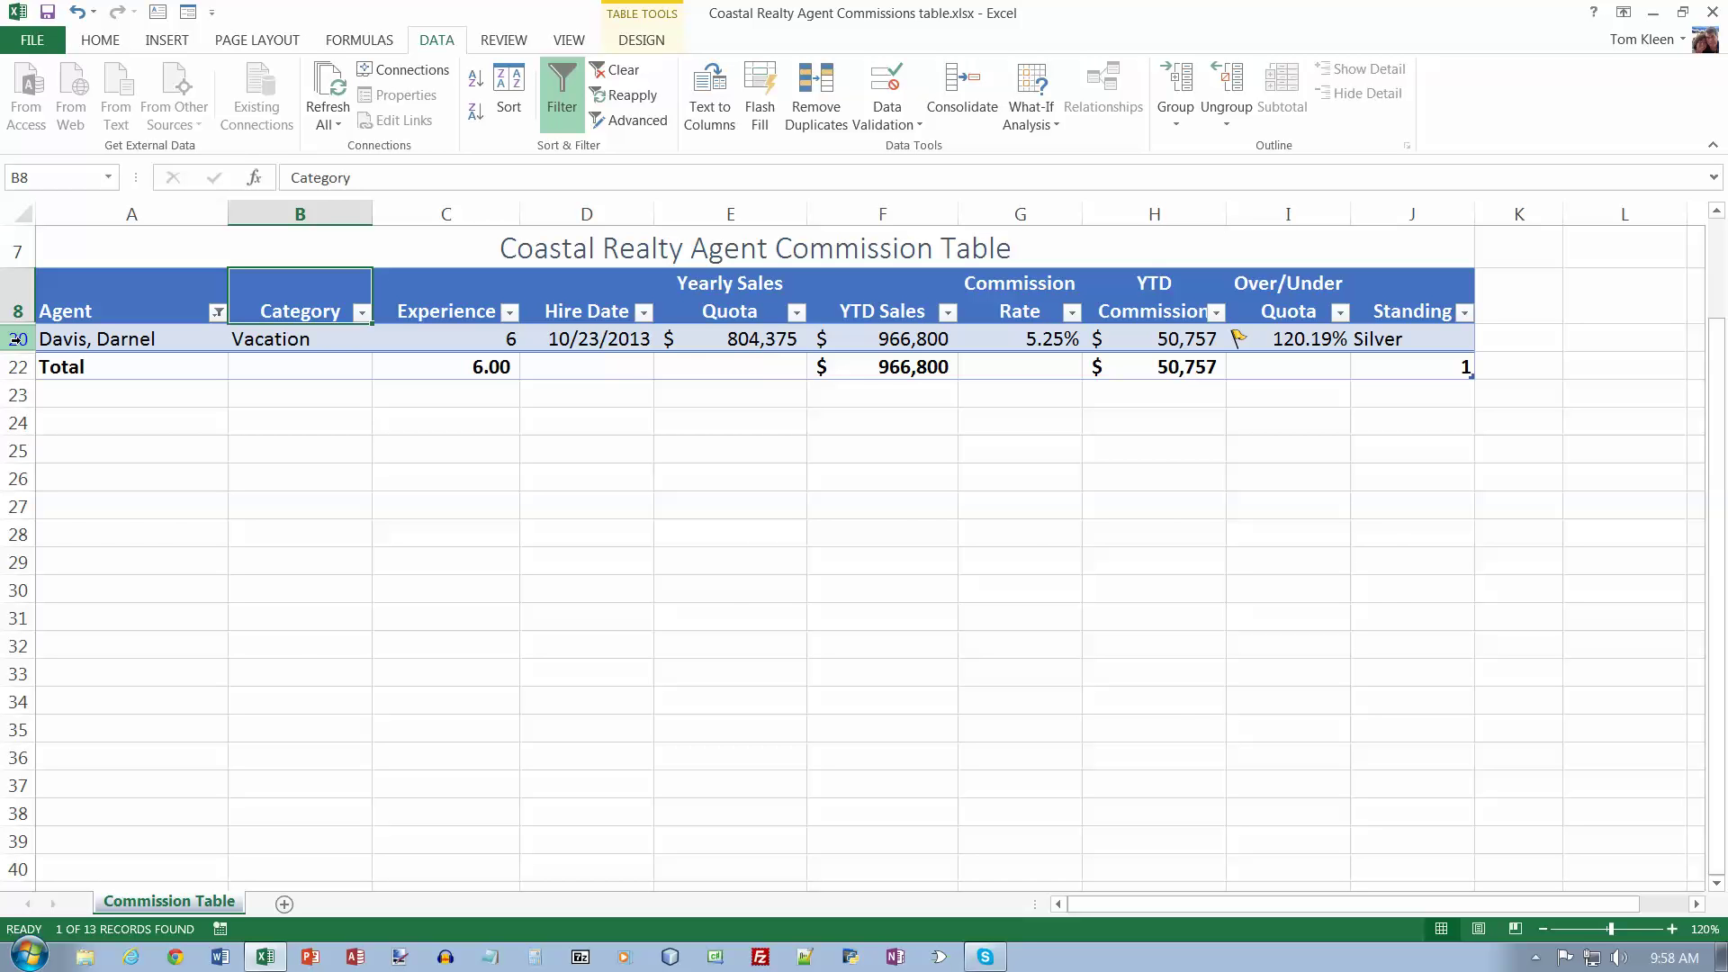
left_click(626, 71)
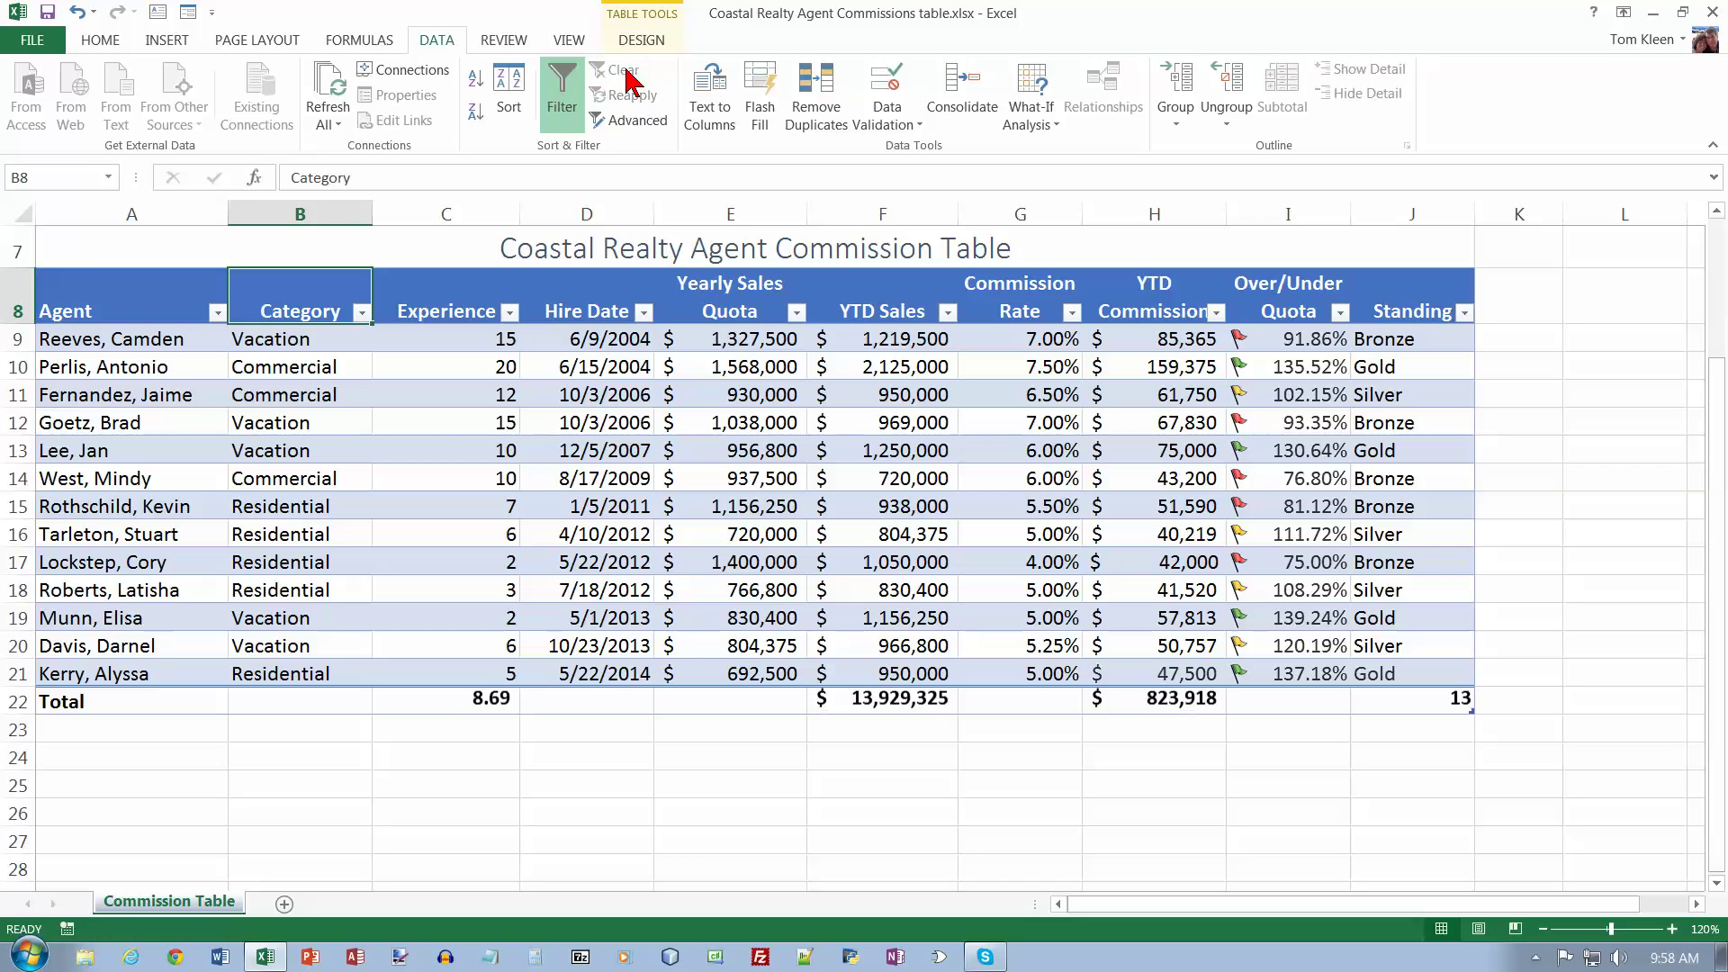
Filter the Agent column by selecting only the first listed agent, and clear the filter from Agent.
left_click(218, 313)
left_click(65, 532)
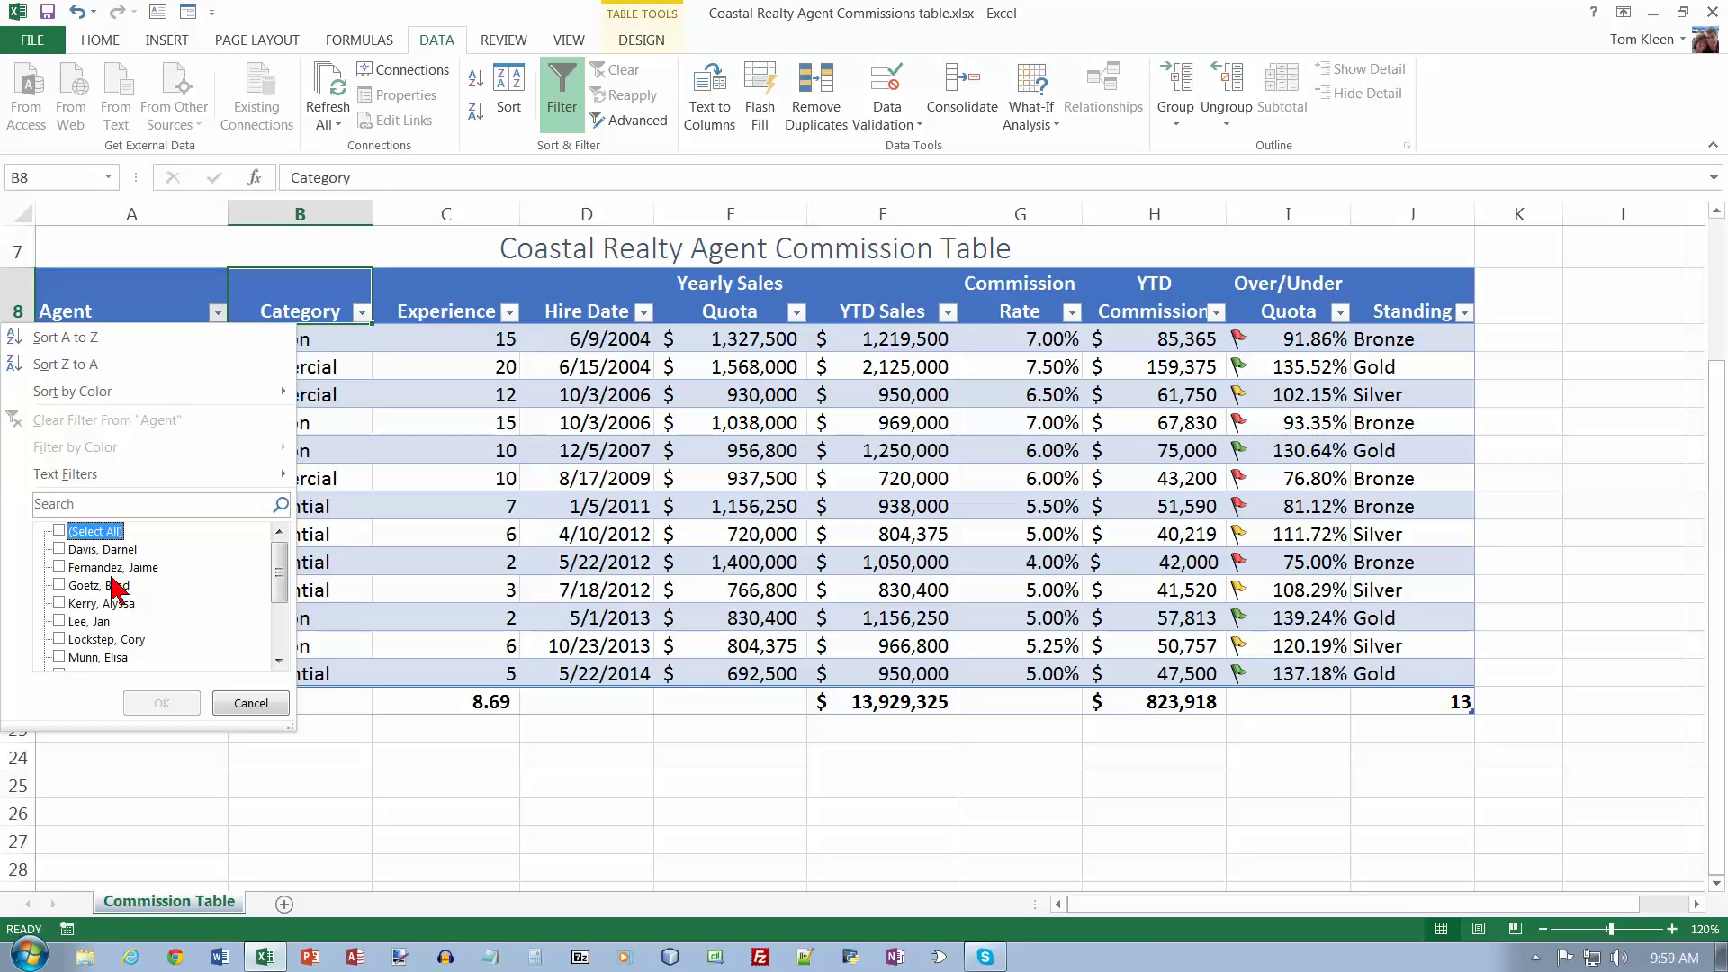
left_click(65, 550)
left_click(167, 703)
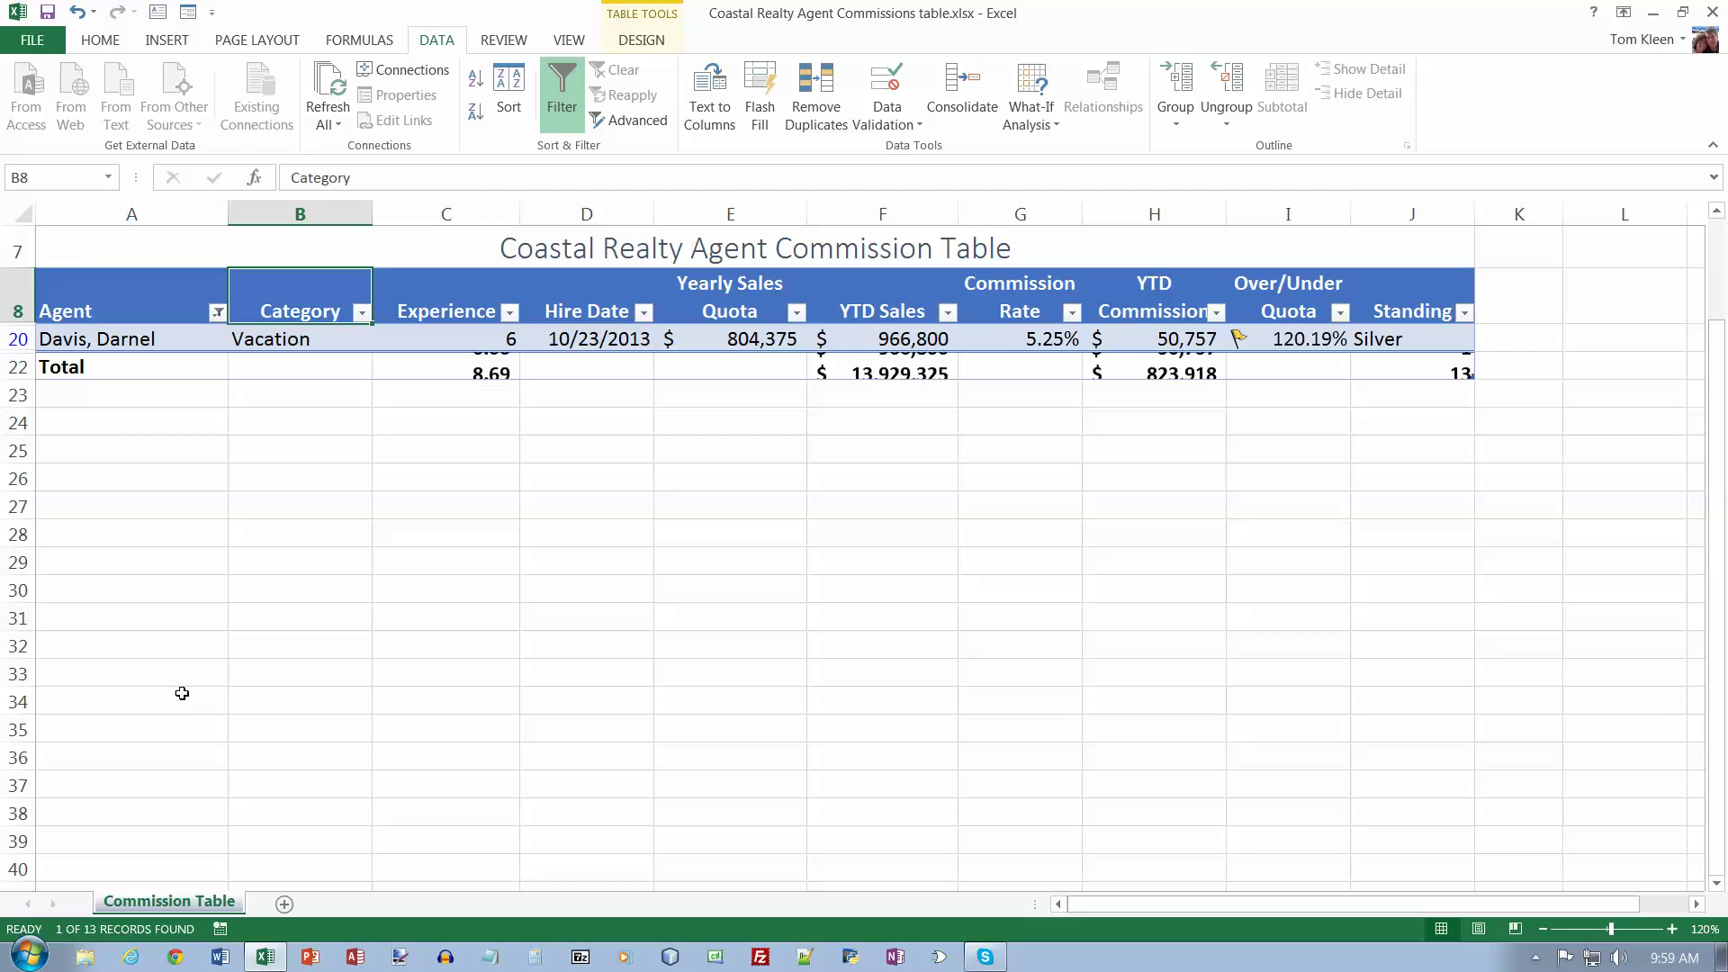
left_click(218, 314)
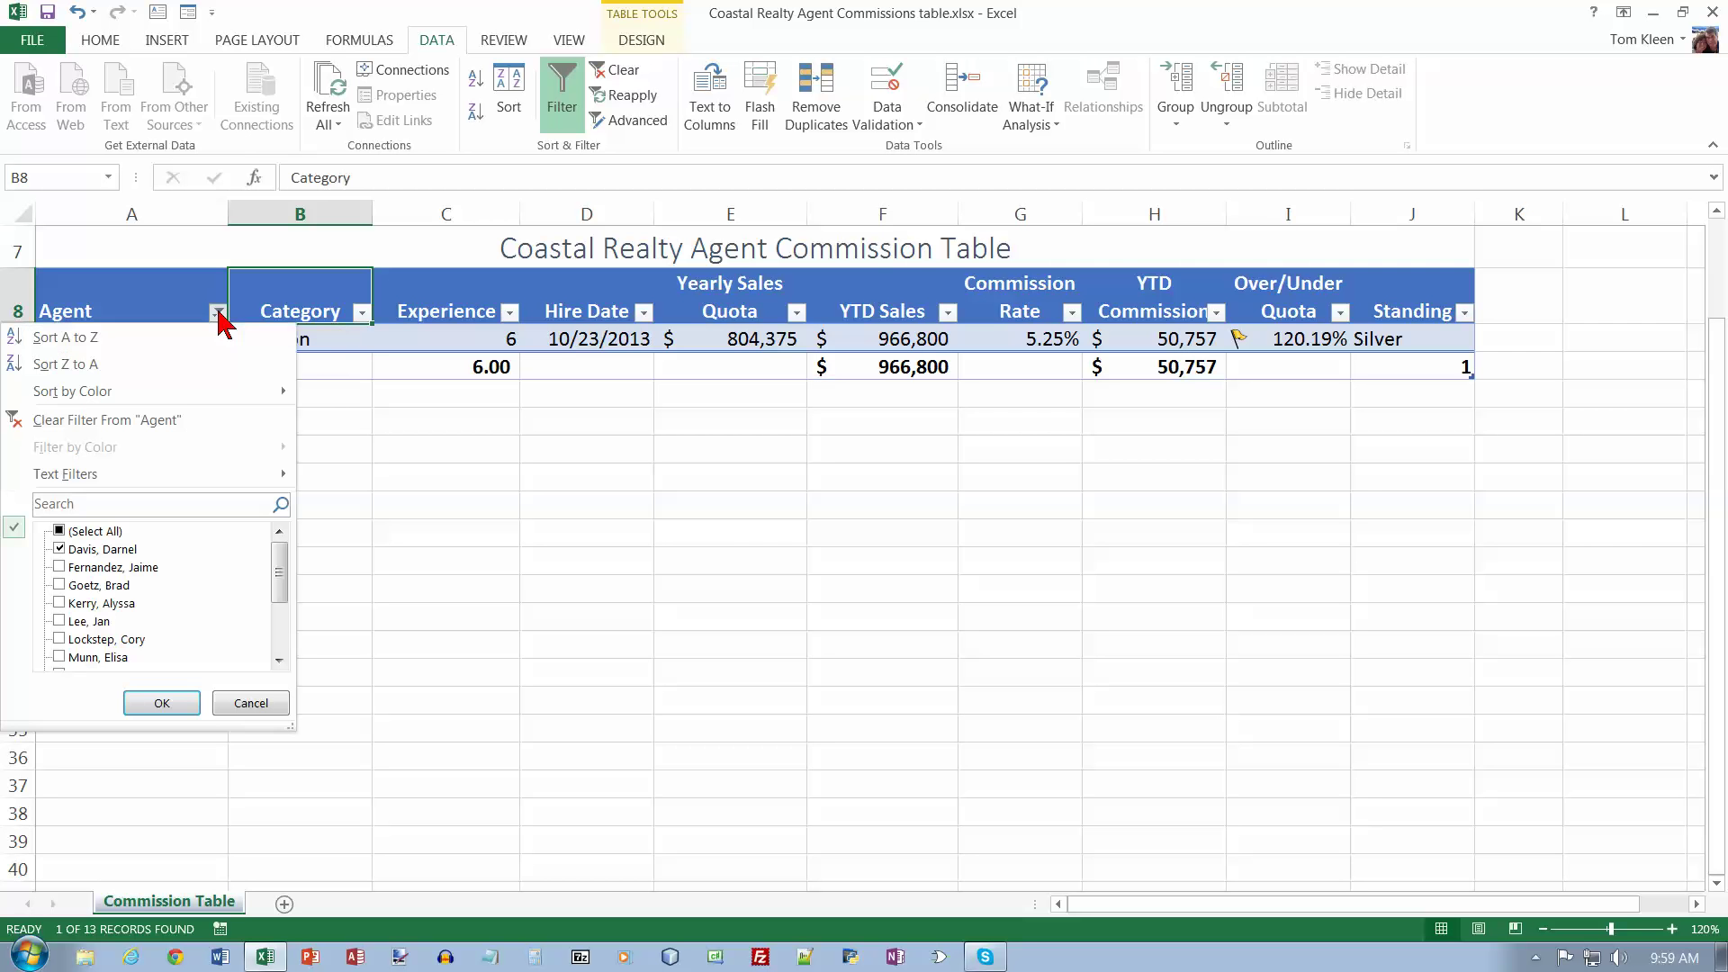
left_click(171, 420)
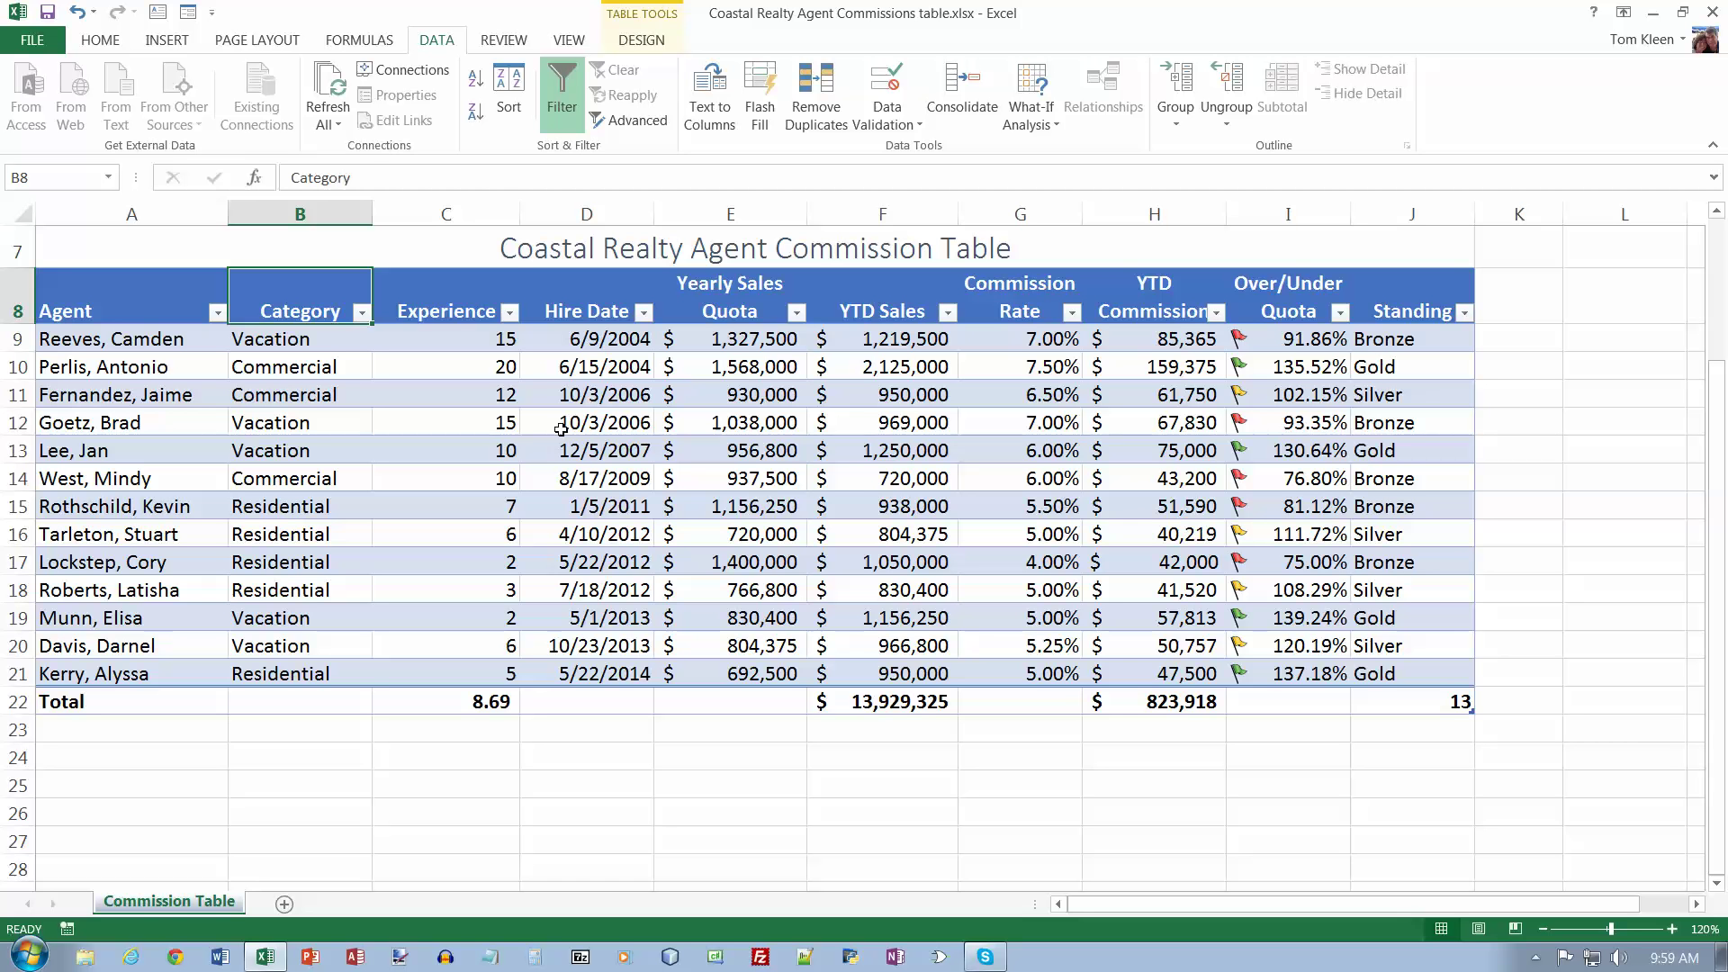
Set up a custom number filter on Experience with the first condition is greater than or equal to 3.
left_click(472, 312)
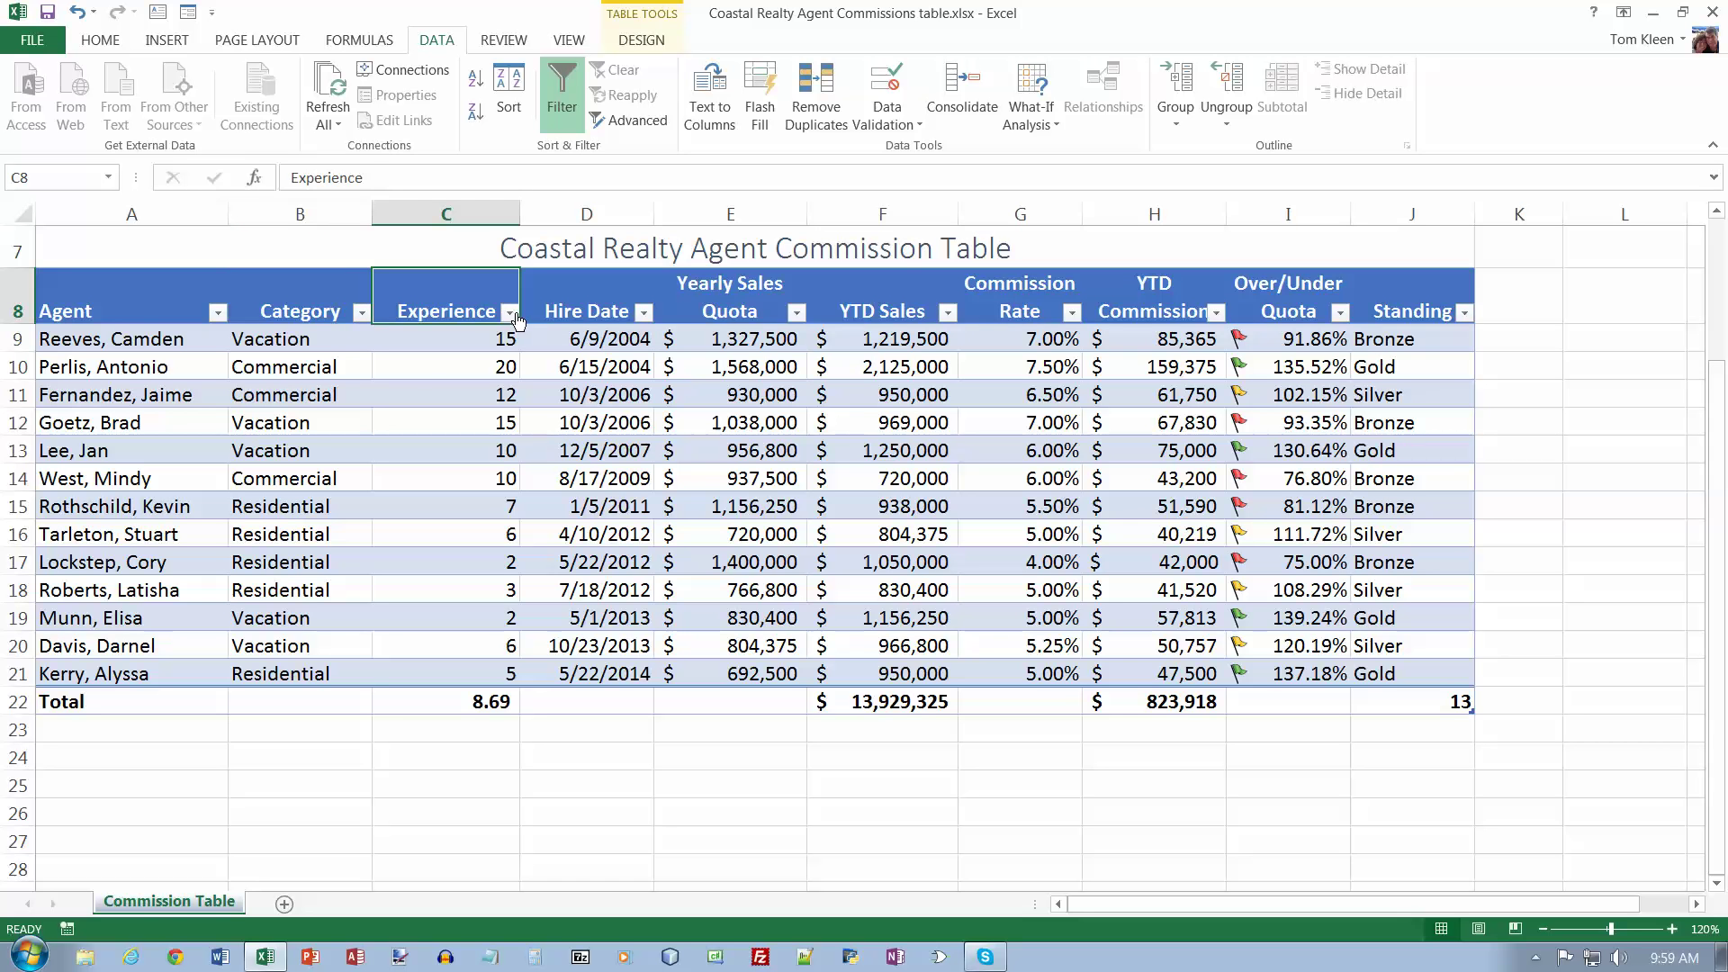
left_click(510, 313)
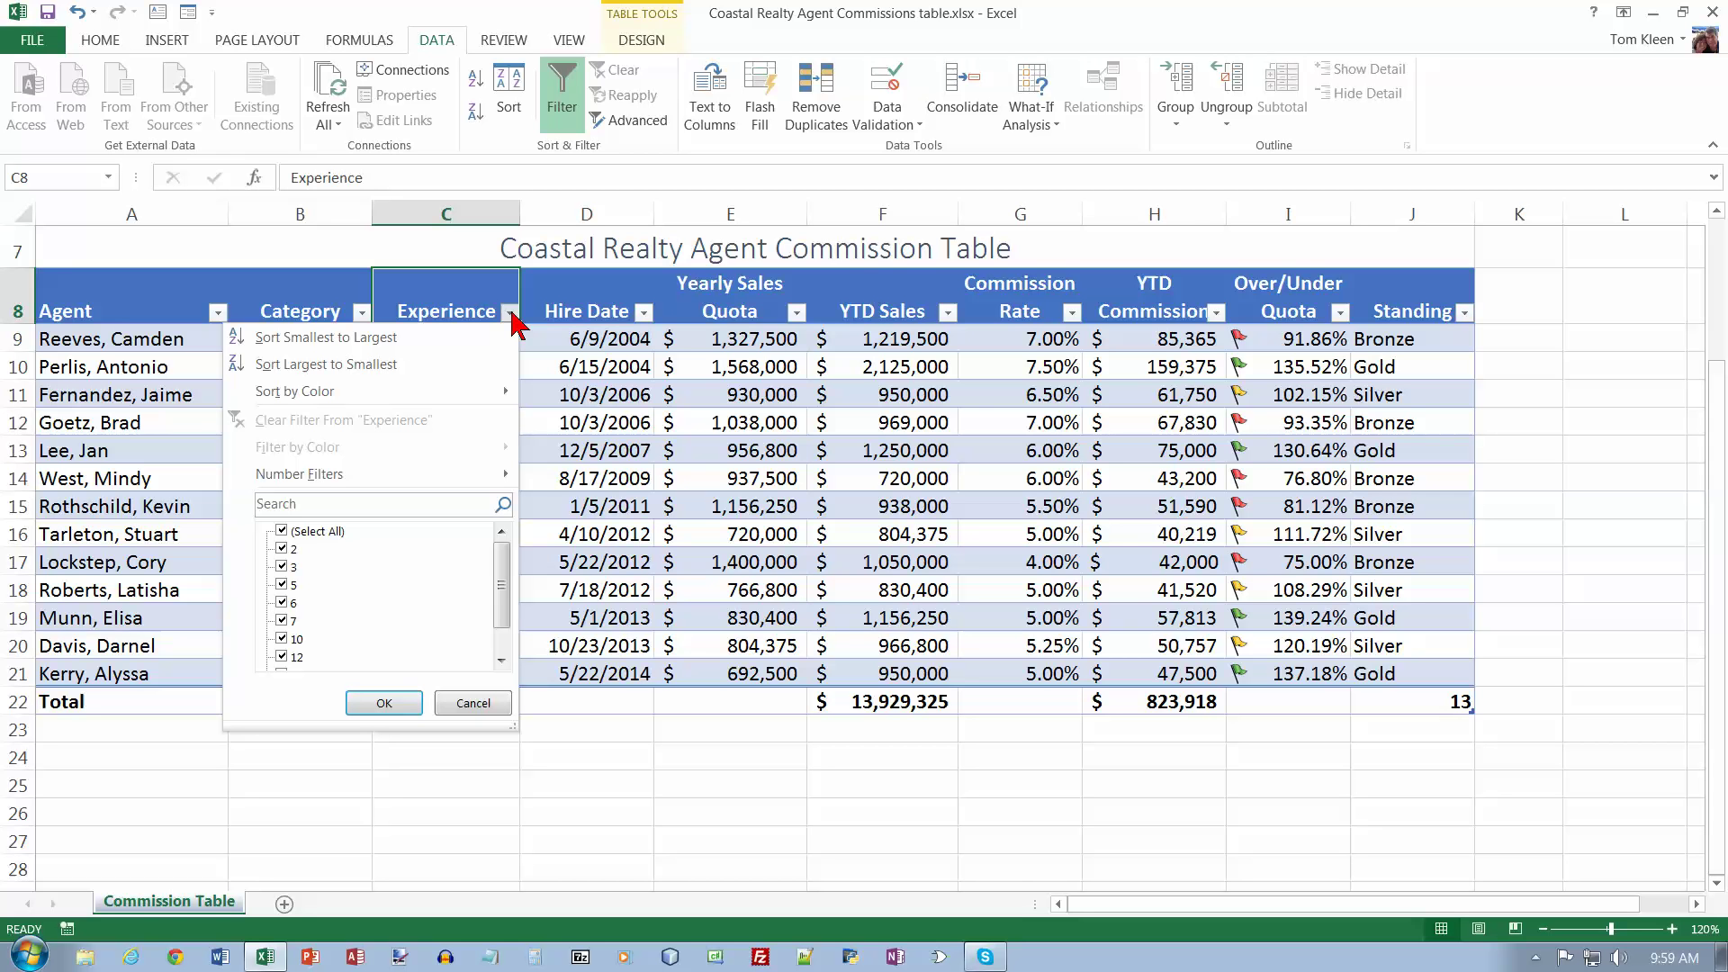
mouse_move(441, 399)
mouse_move(478, 475)
left_click(576, 753)
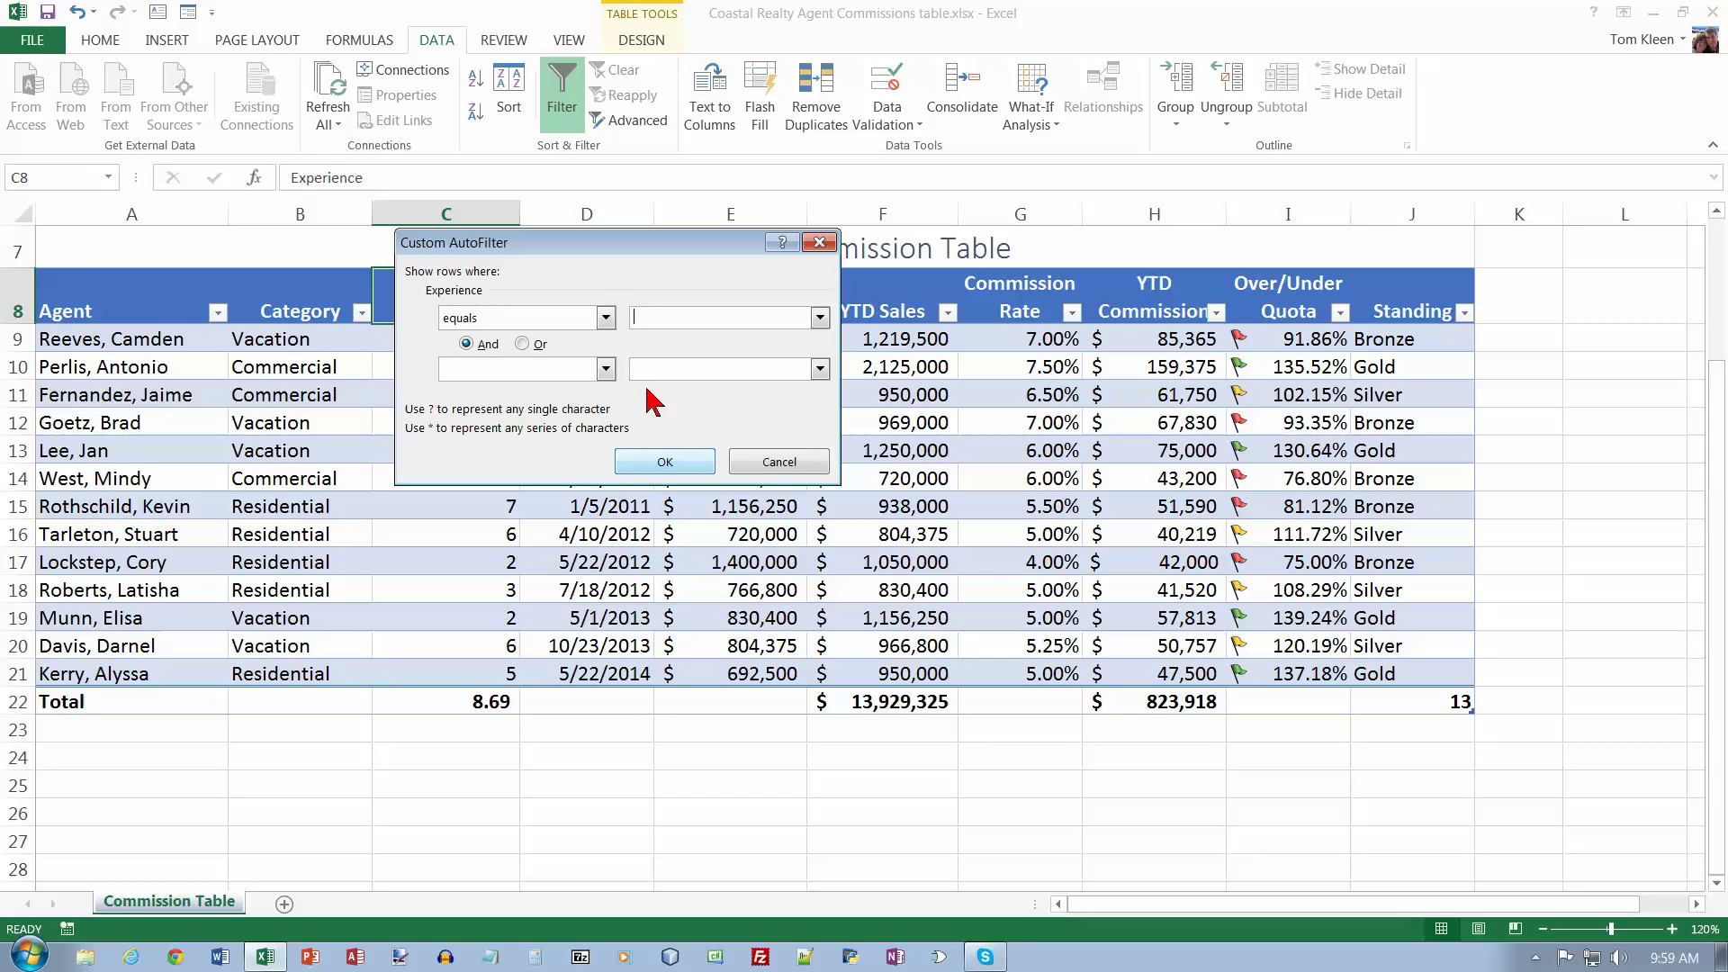
left_click(641, 322)
left_click(605, 318)
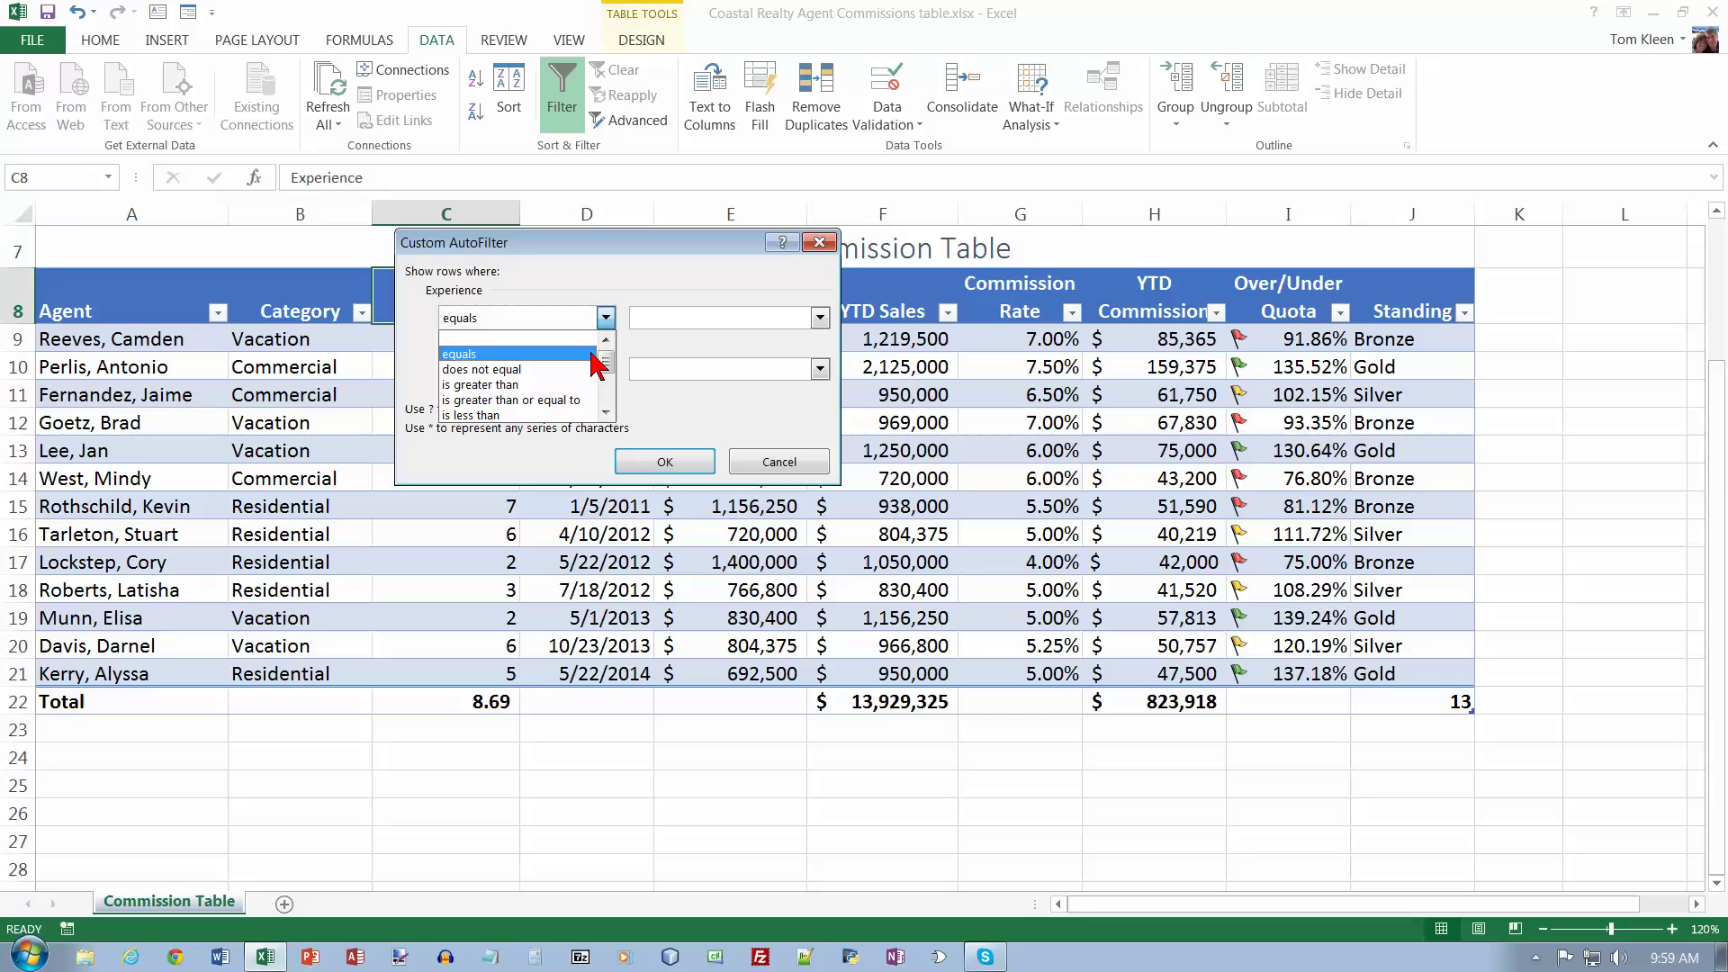
left_click(581, 400)
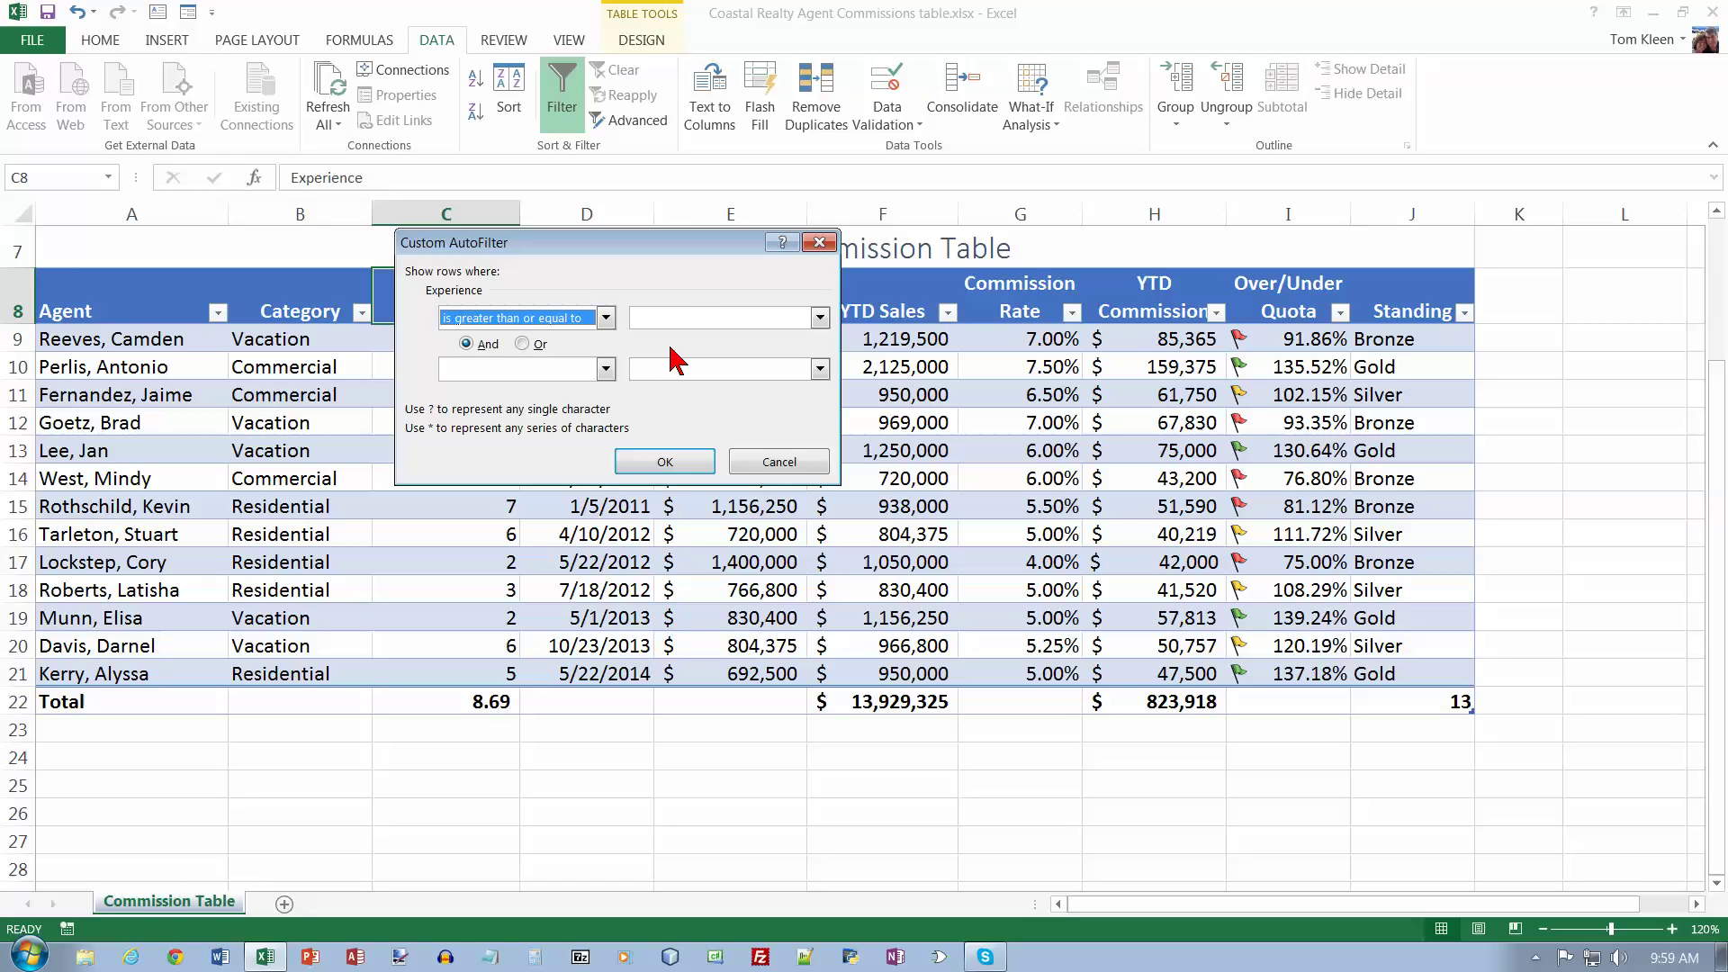
left_click(691, 321)
type("3")
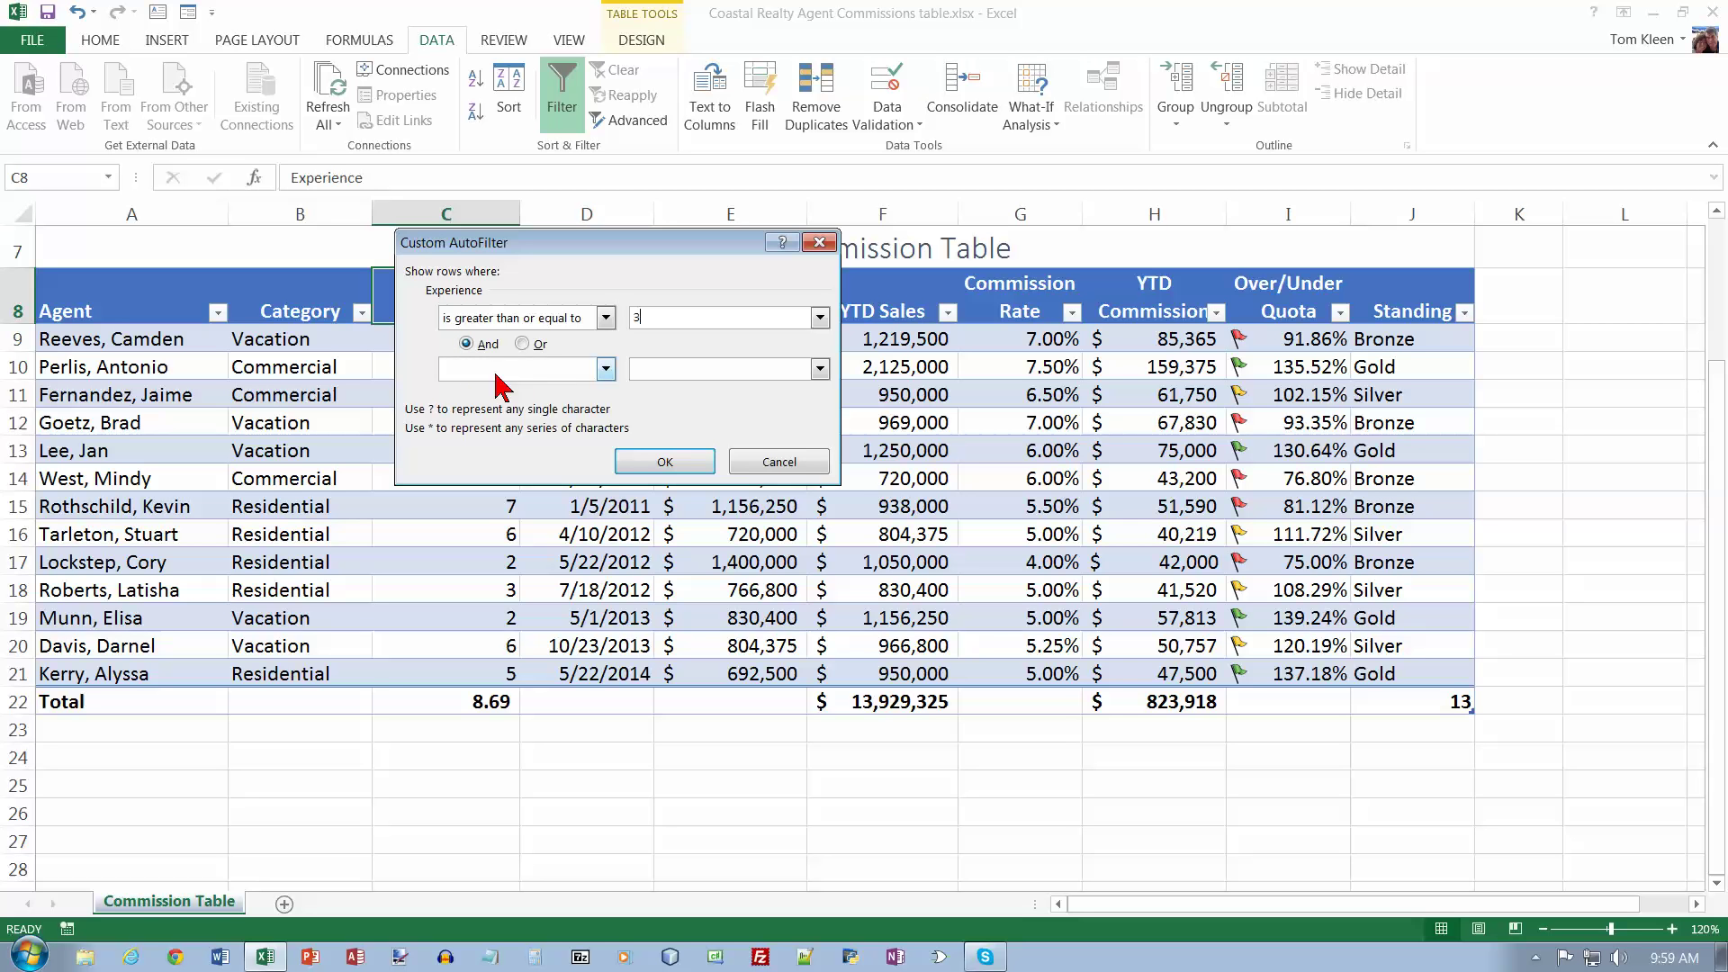
Add the And condition is less than or equal to 7 to the Experience filter and apply it.
left_click(604, 368)
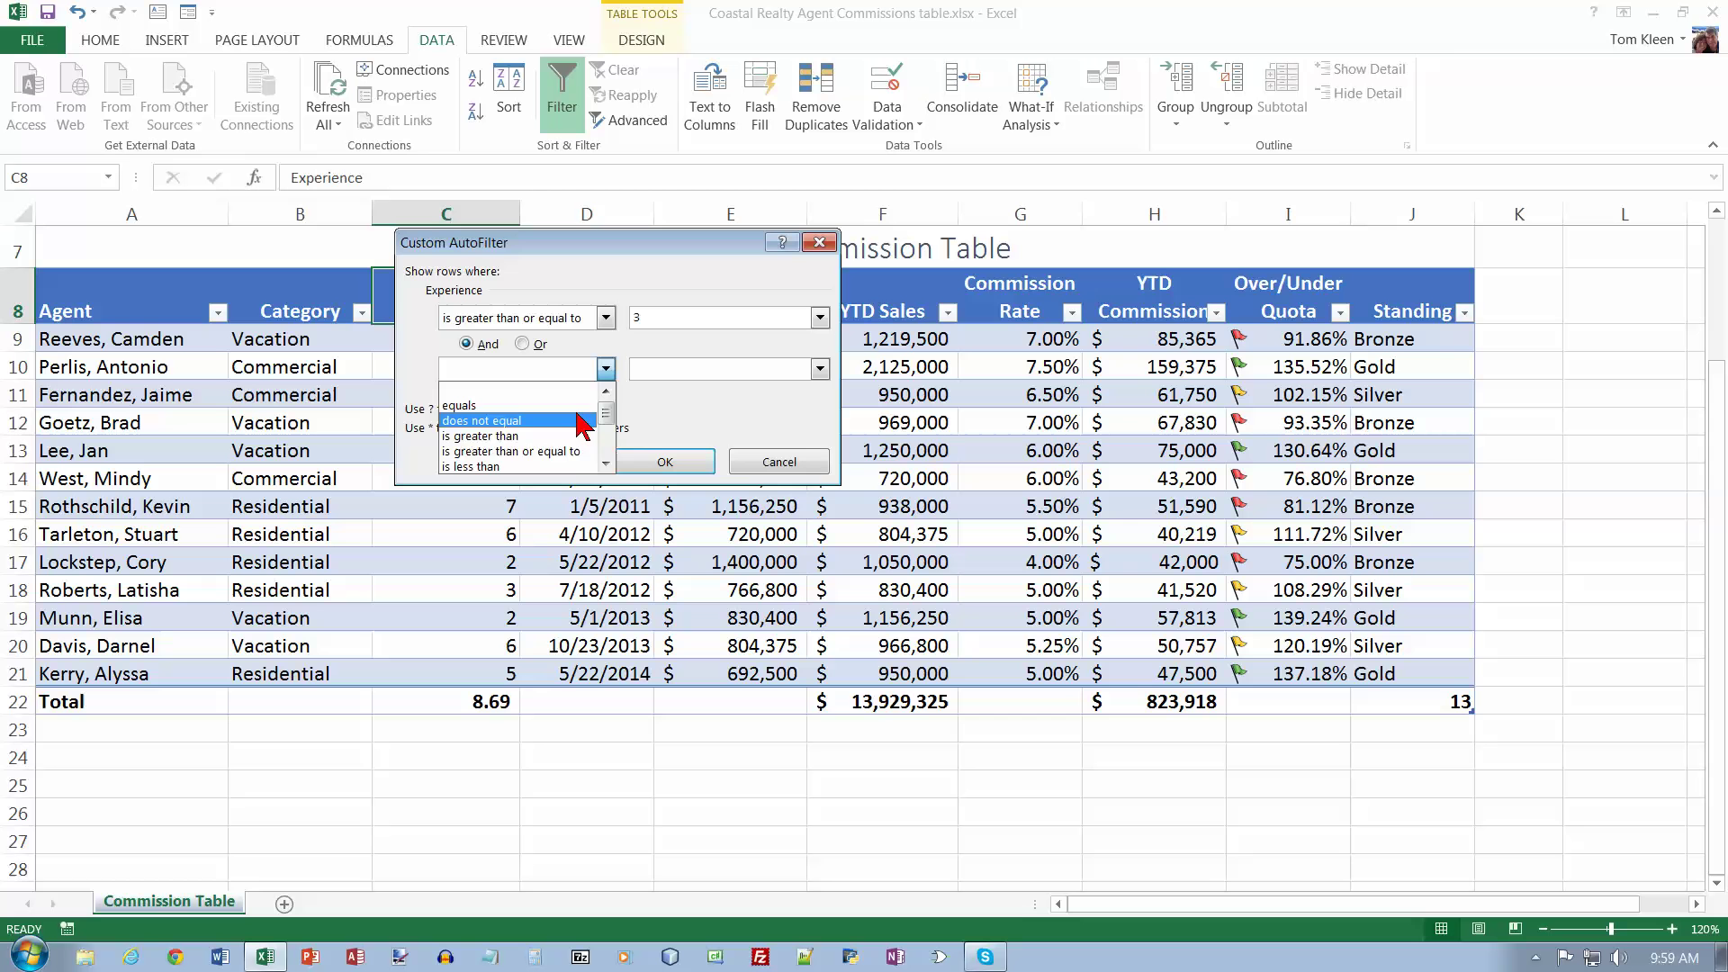
scroll(601, 435, "down", 2)
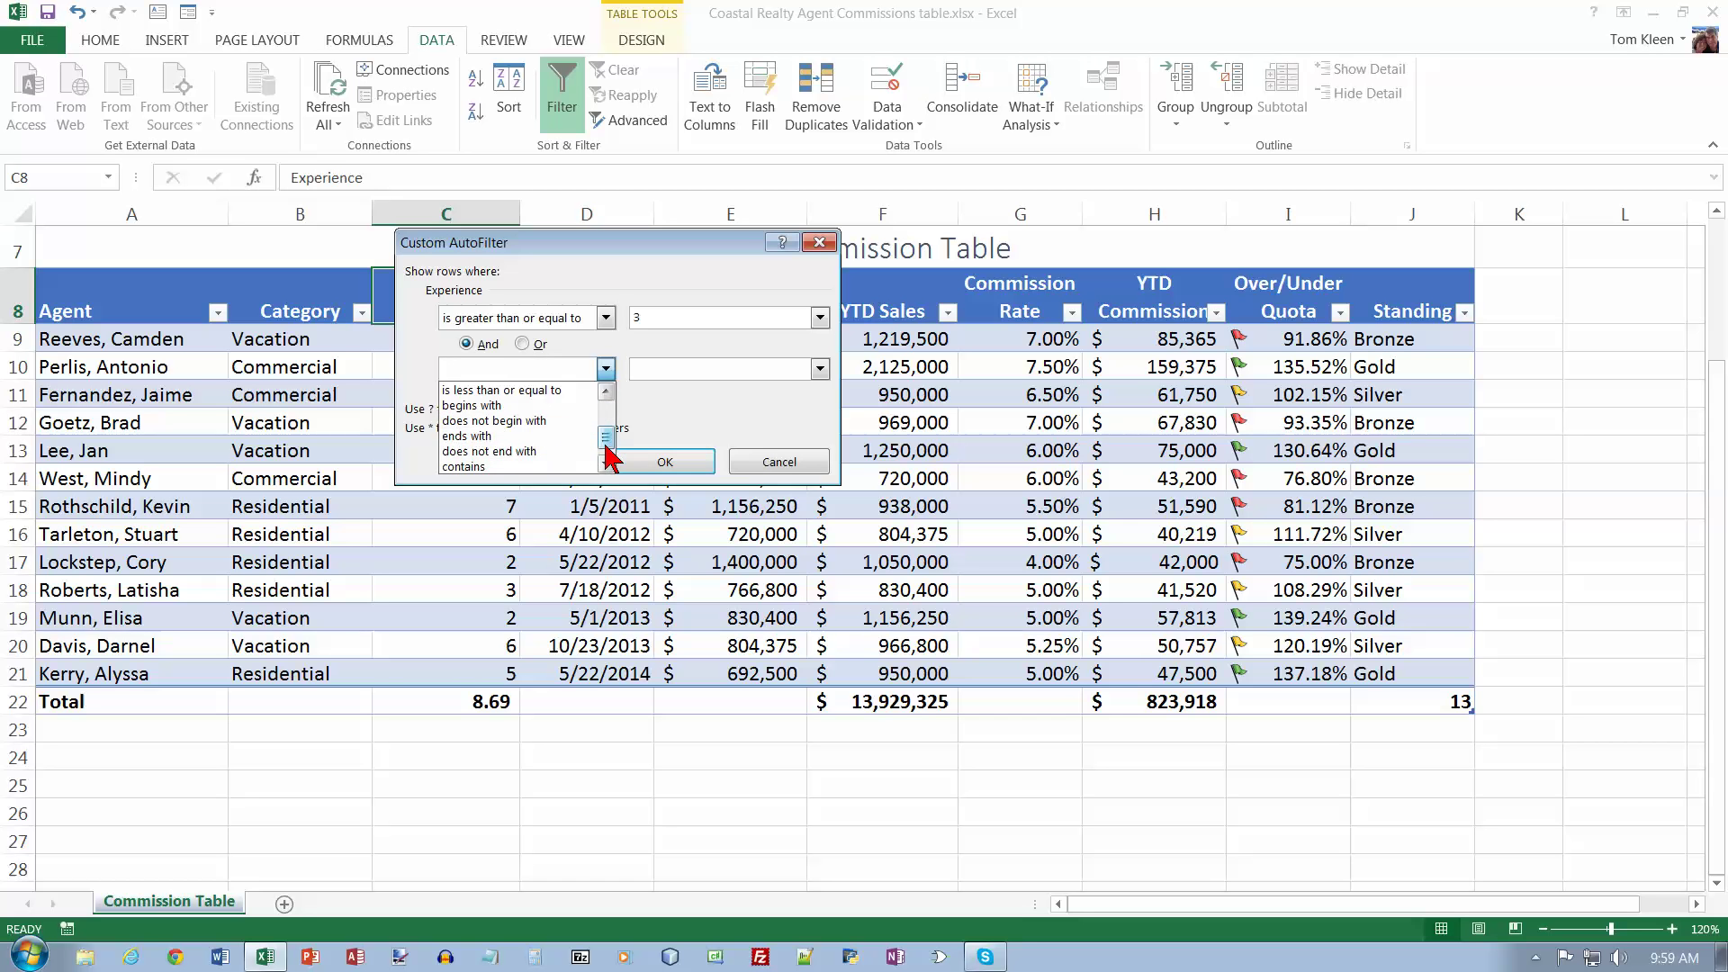
left_click(548, 389)
left_click(643, 374)
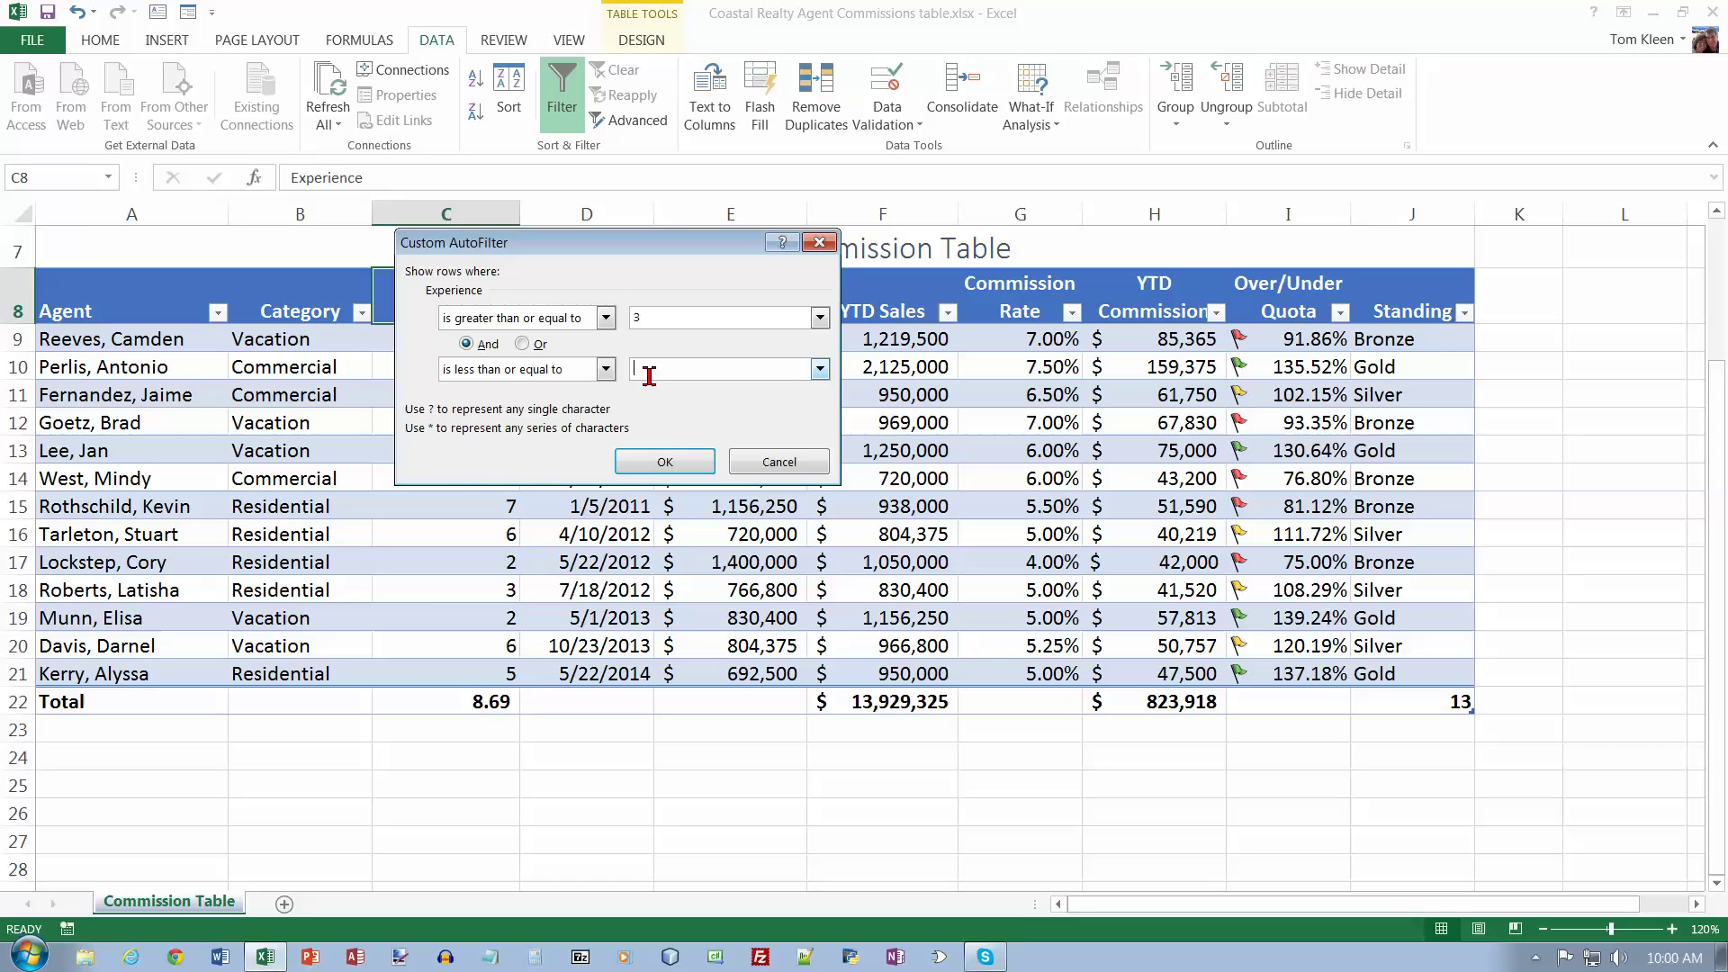
type("7")
left_click(667, 463)
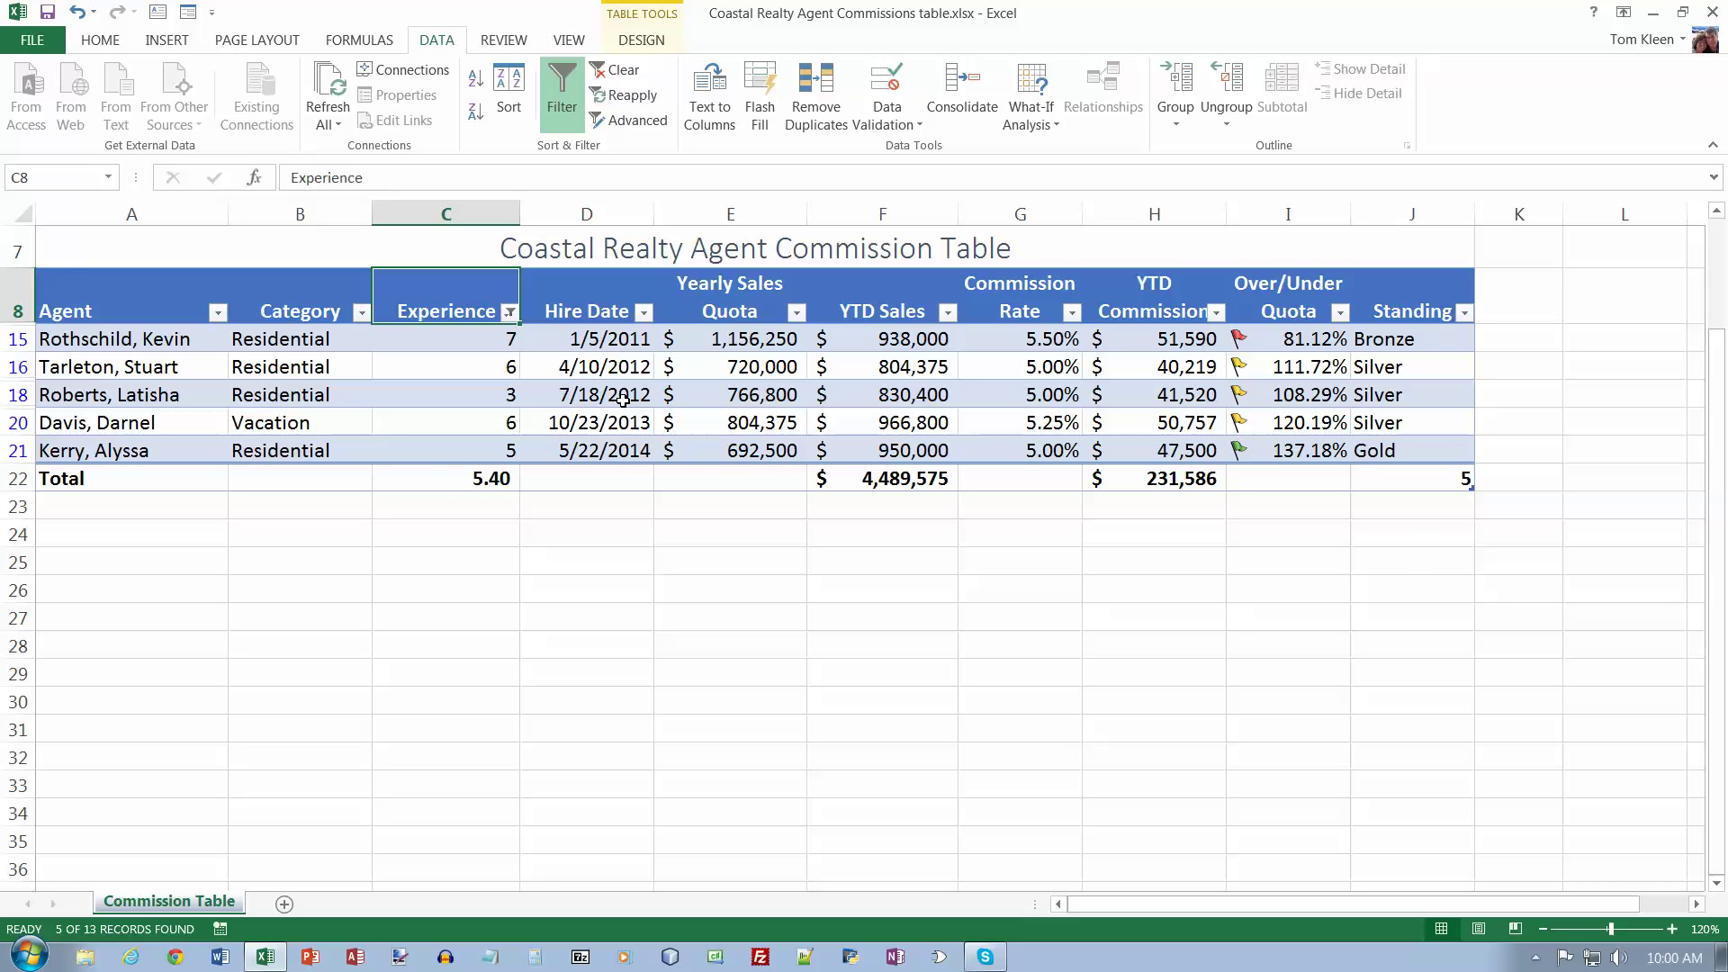
Clear the Experience filter, and turn the table's header filter arrows off and back on.
left_click(630, 72)
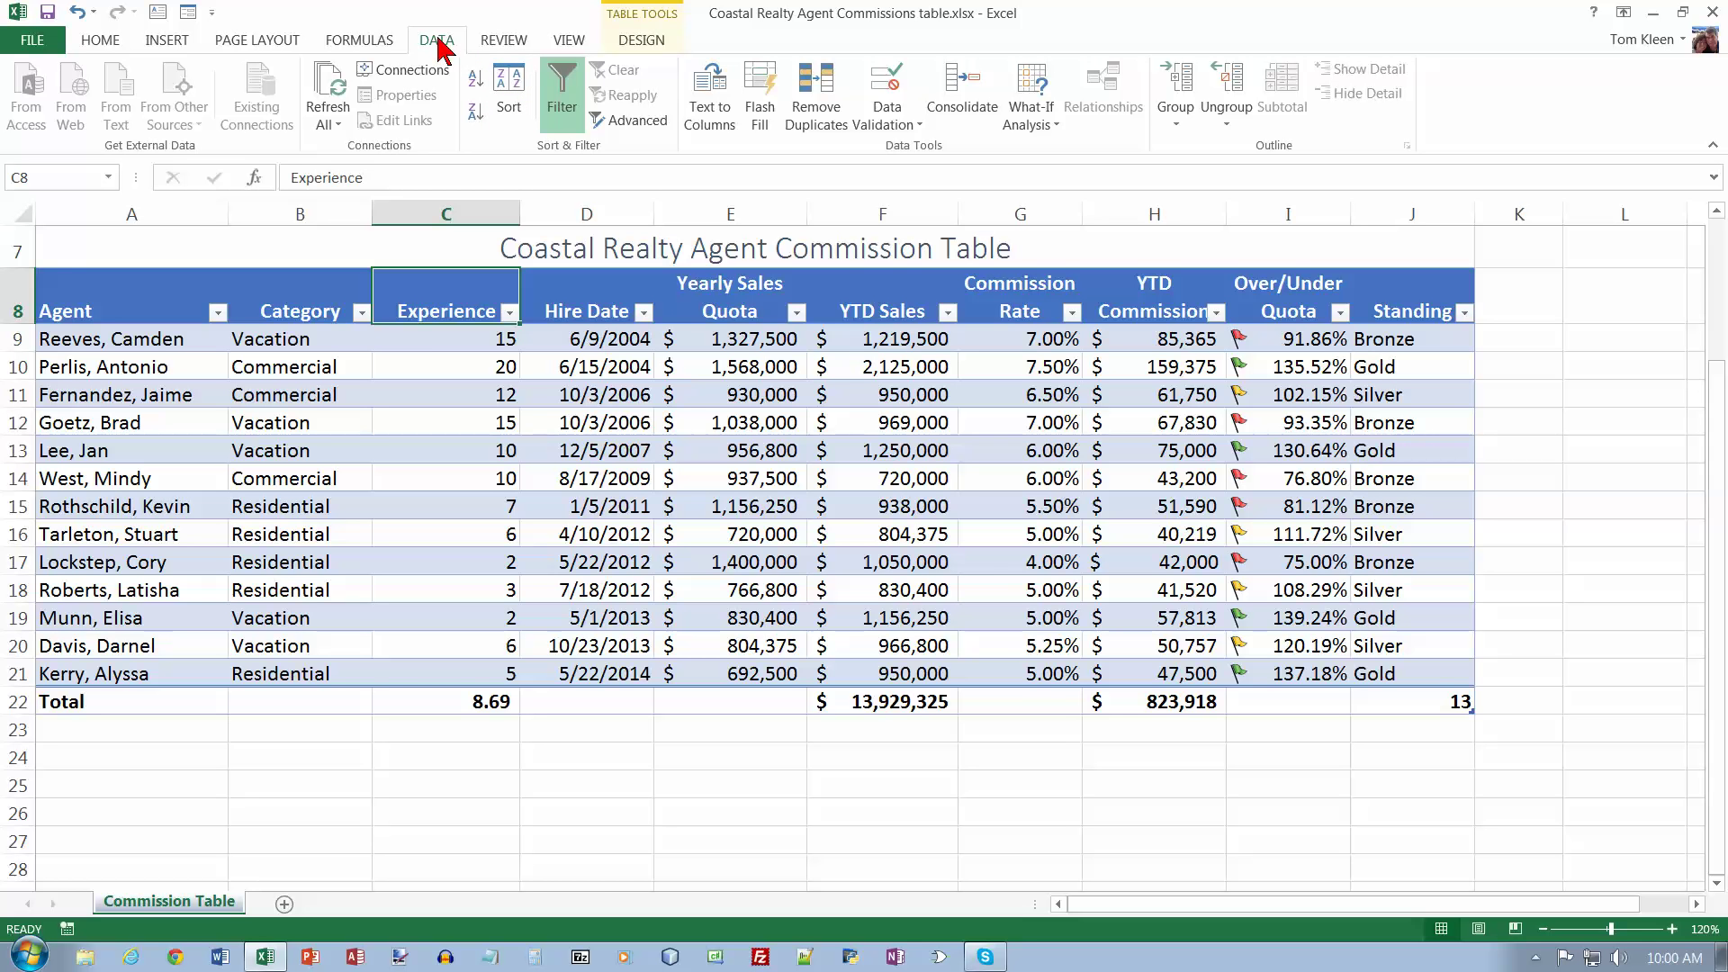
left_click(557, 90)
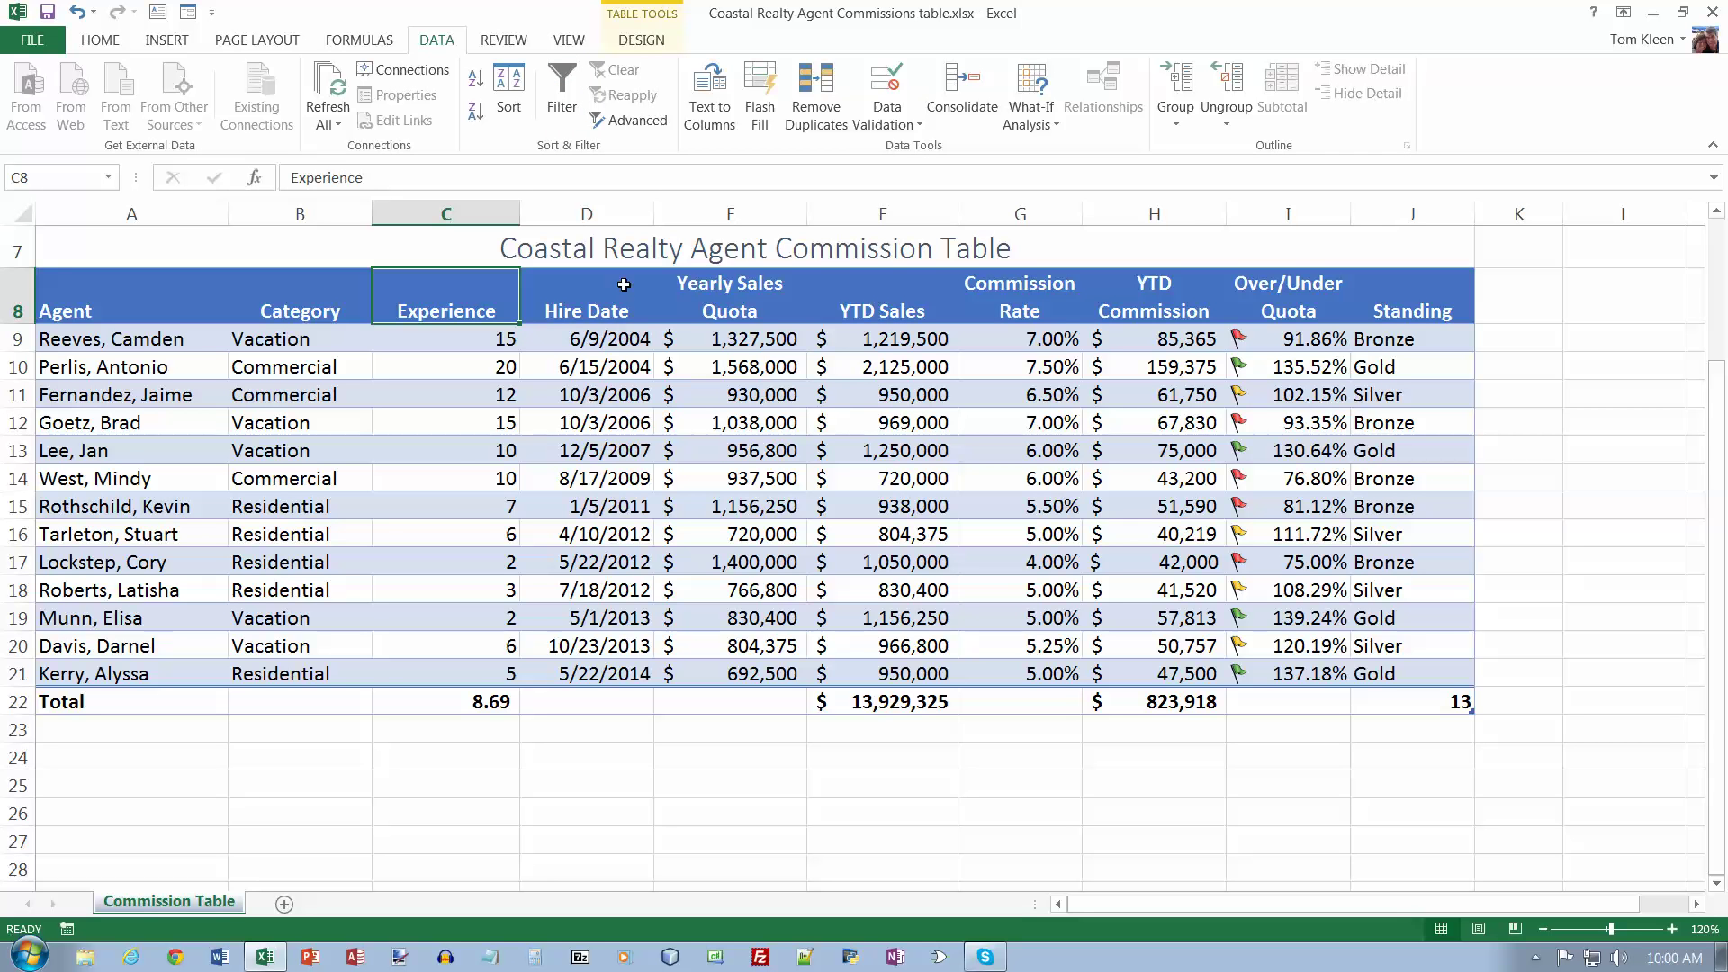
left_click(563, 94)
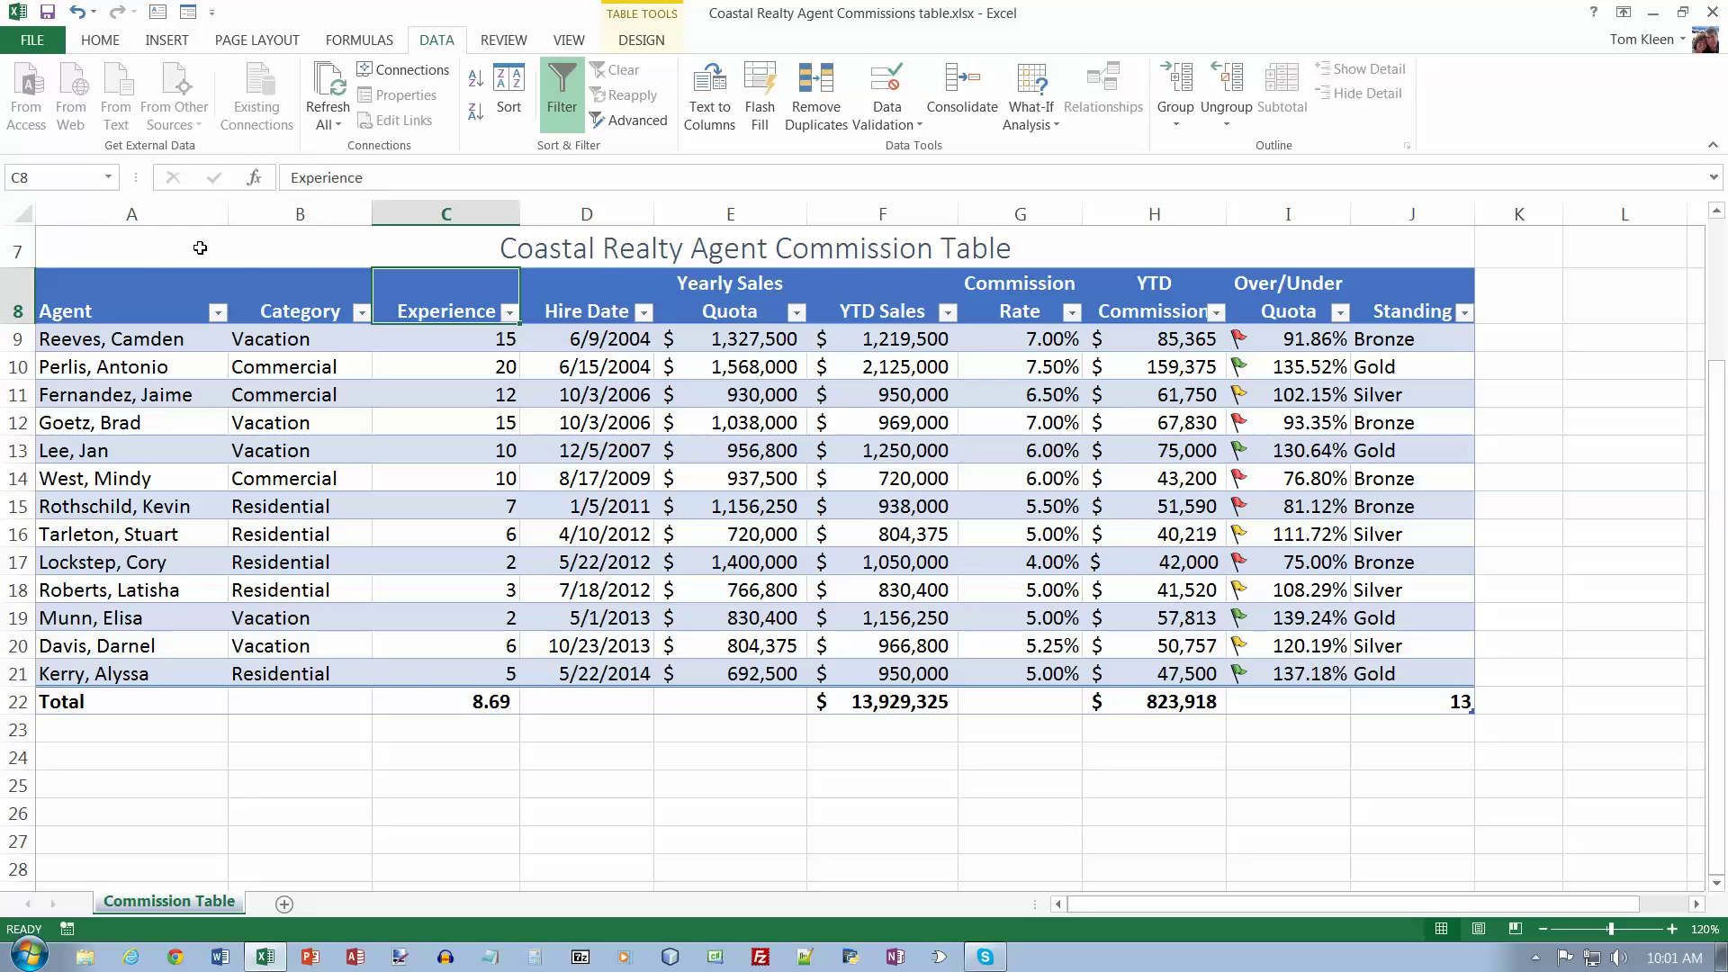
Copy the table's title and header rows, A7:J8, and paste them at cell A1.
left_click_drag(108, 244, 280, 303)
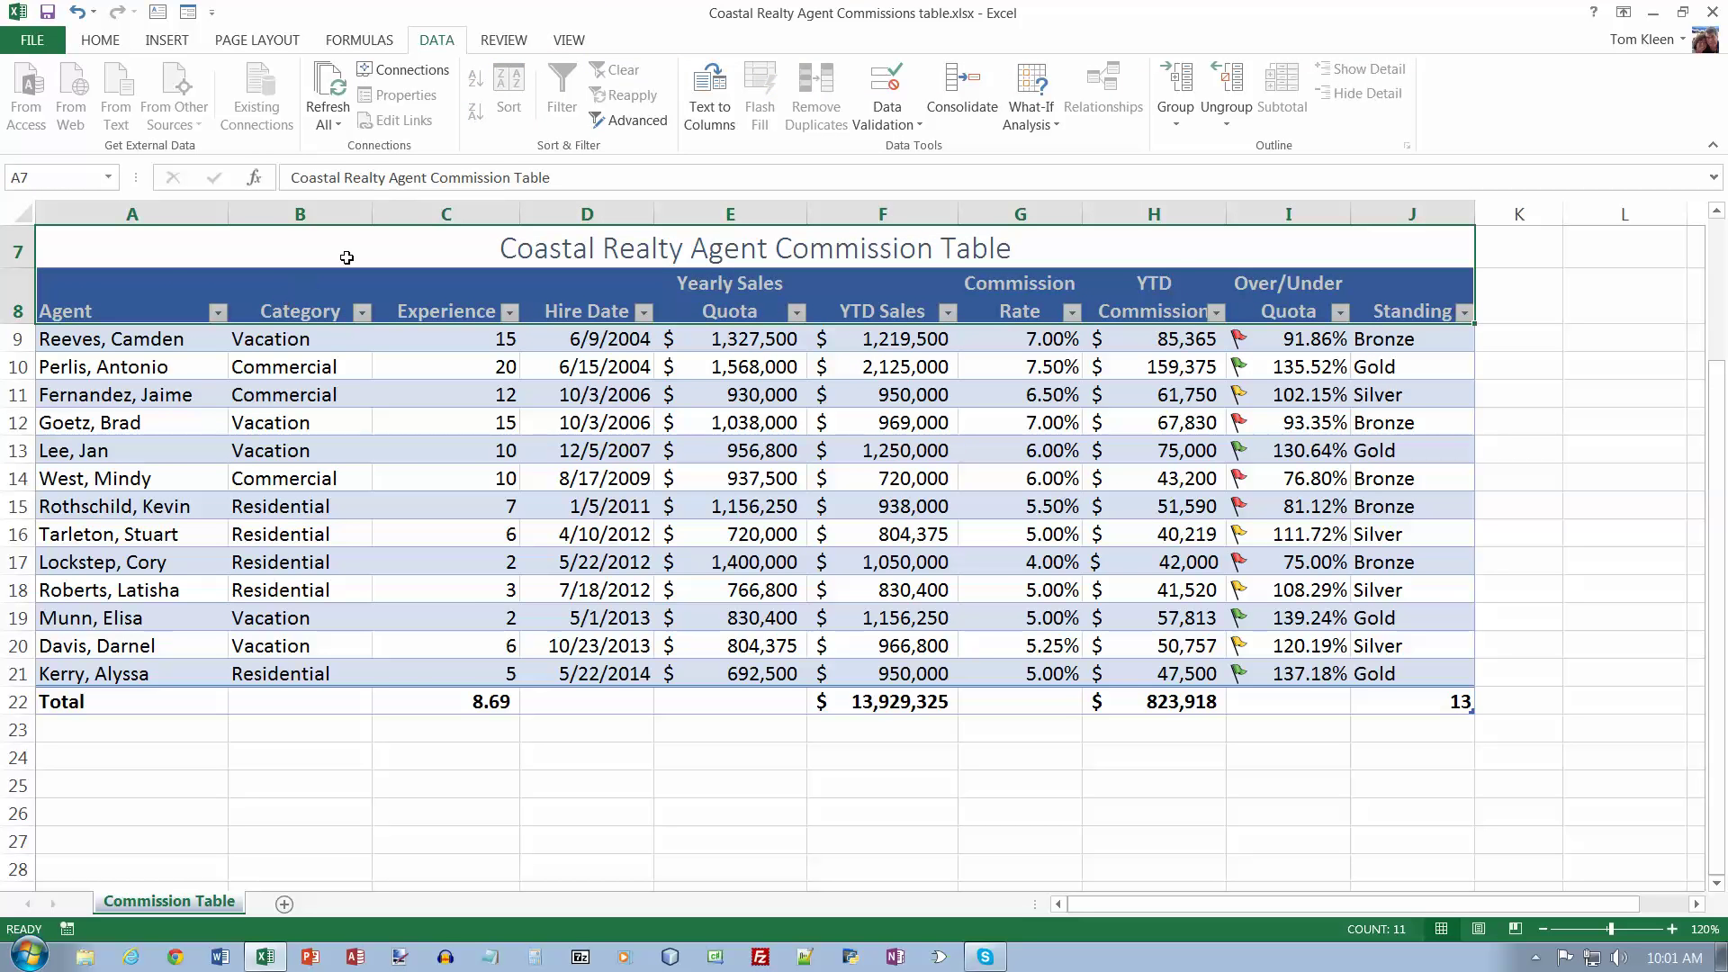
right_click(110, 288)
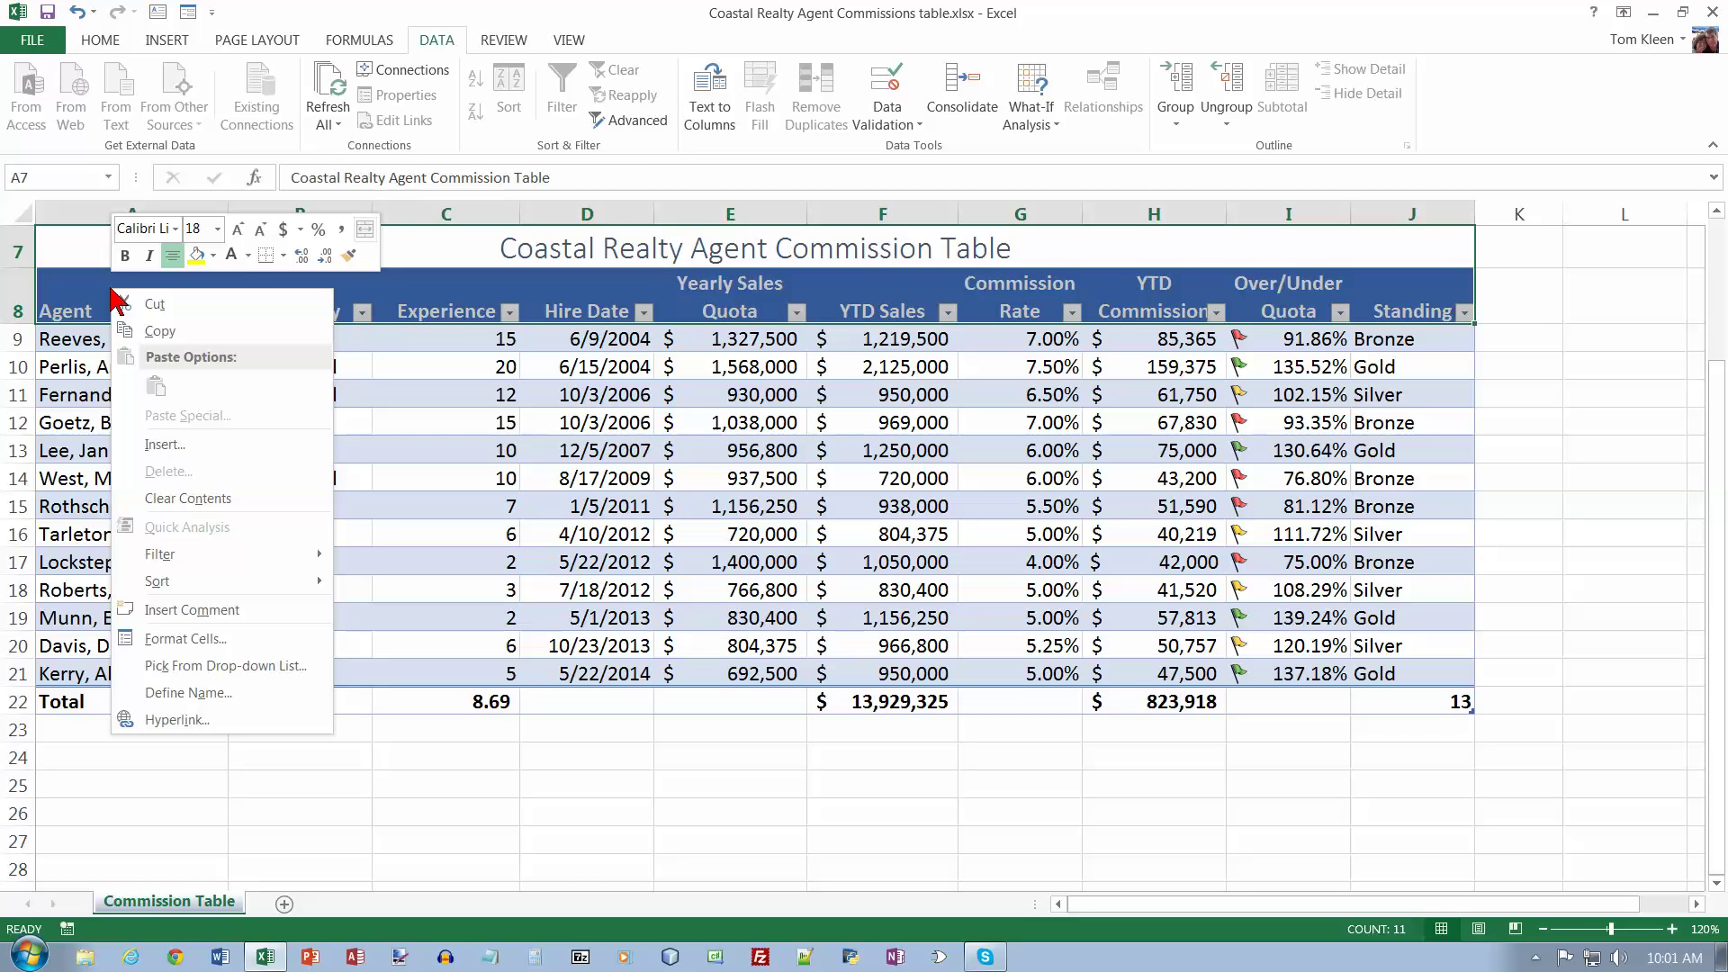
left_click(155, 329)
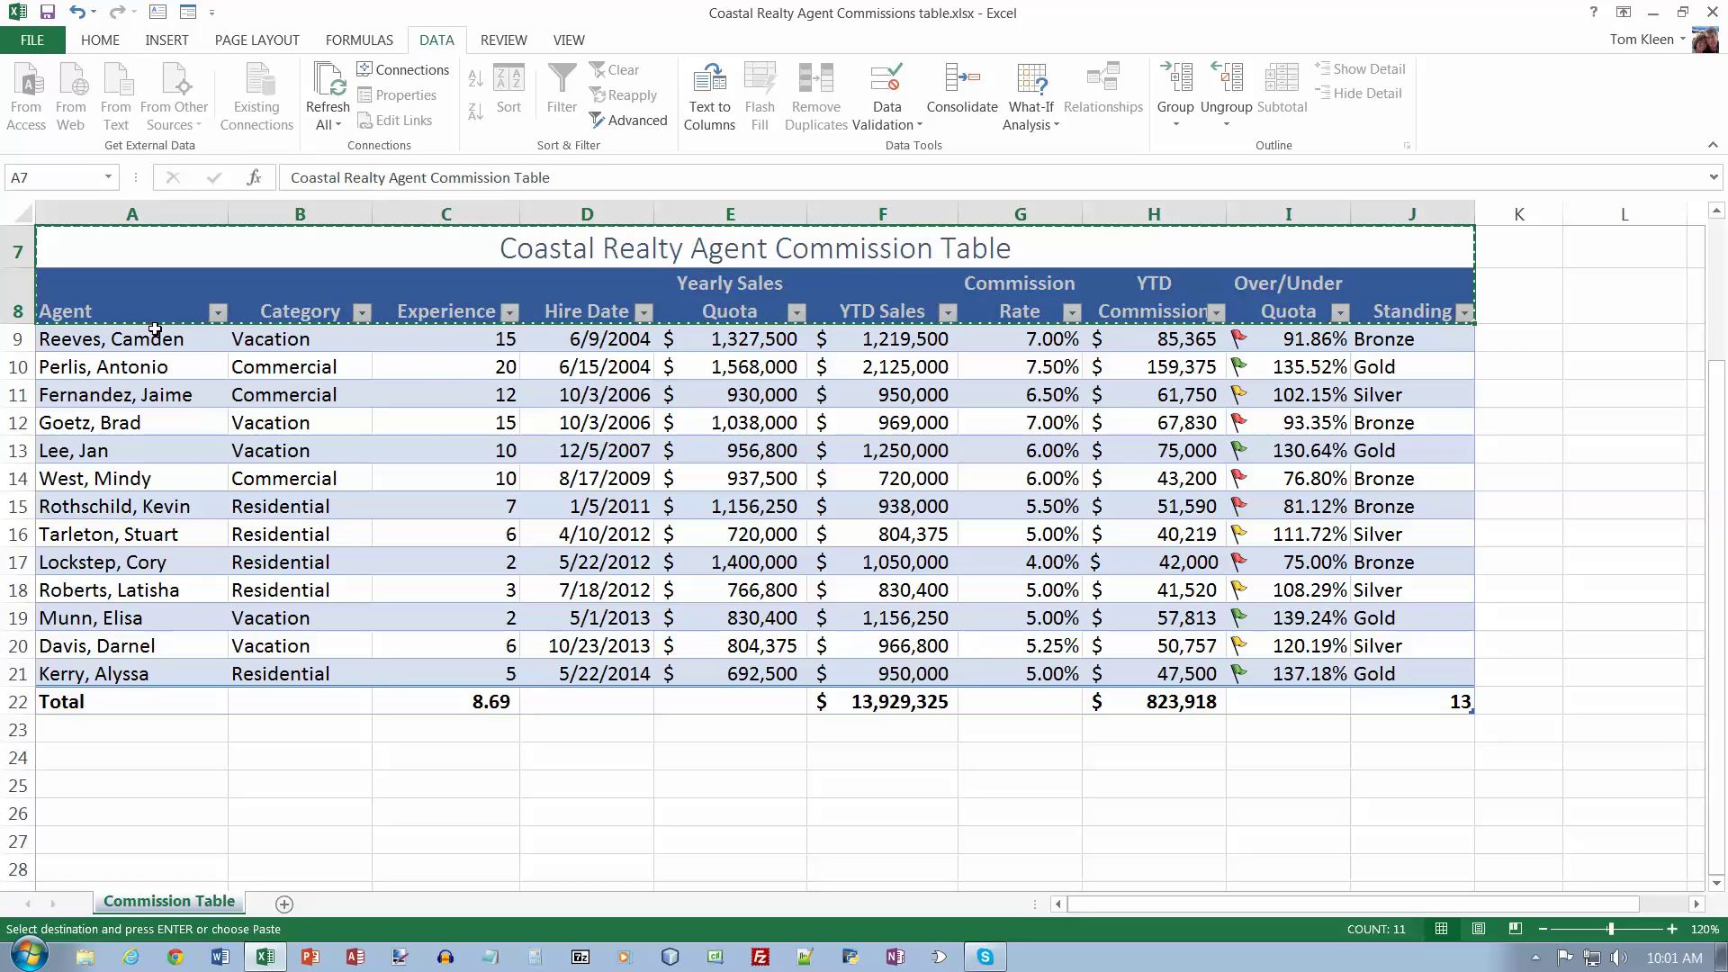
scroll(155, 330, "up", 2)
left_click(129, 255)
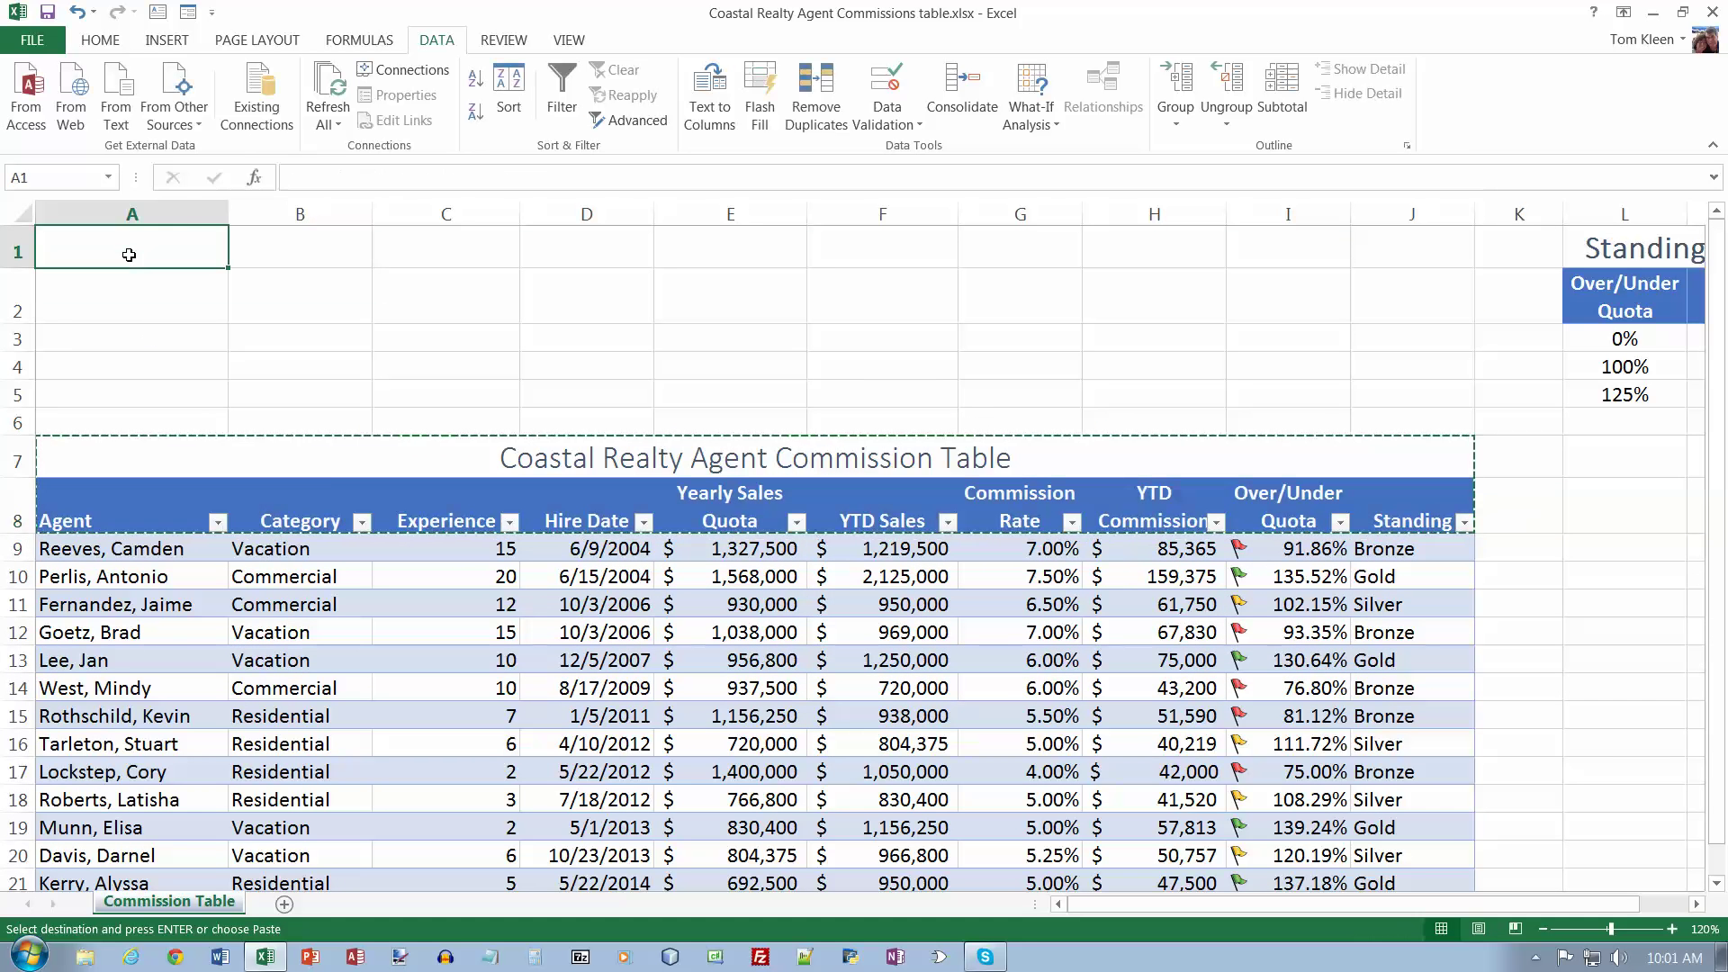
right_click(116, 249)
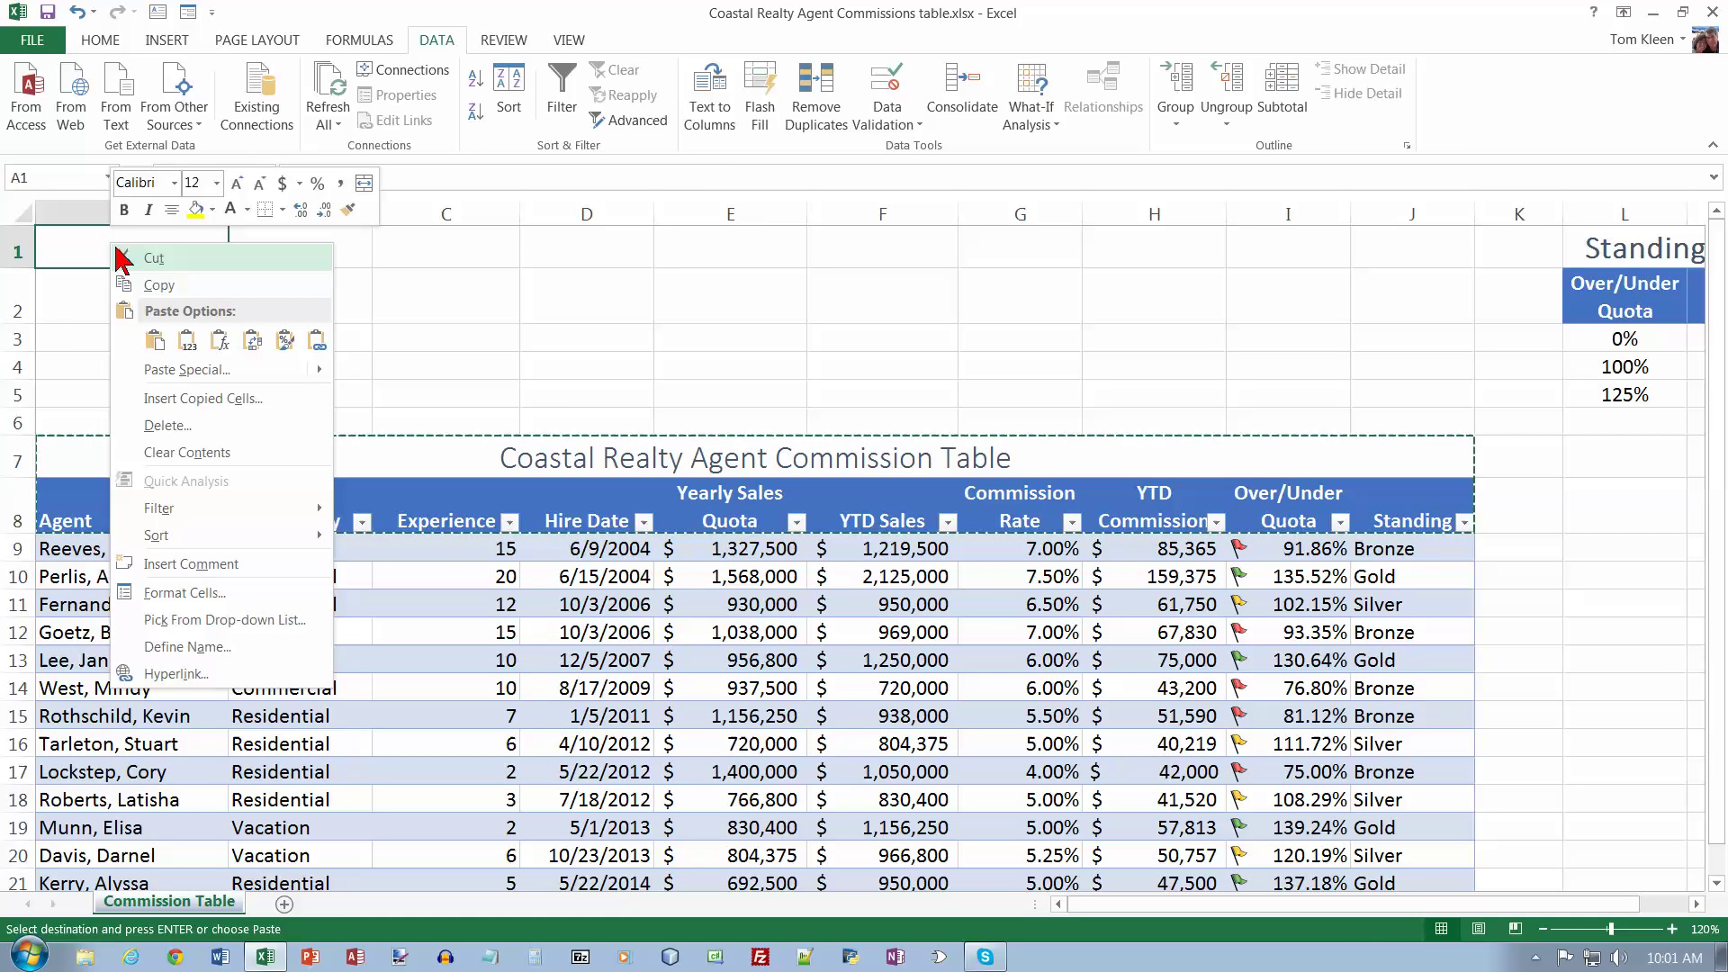
left_click(154, 342)
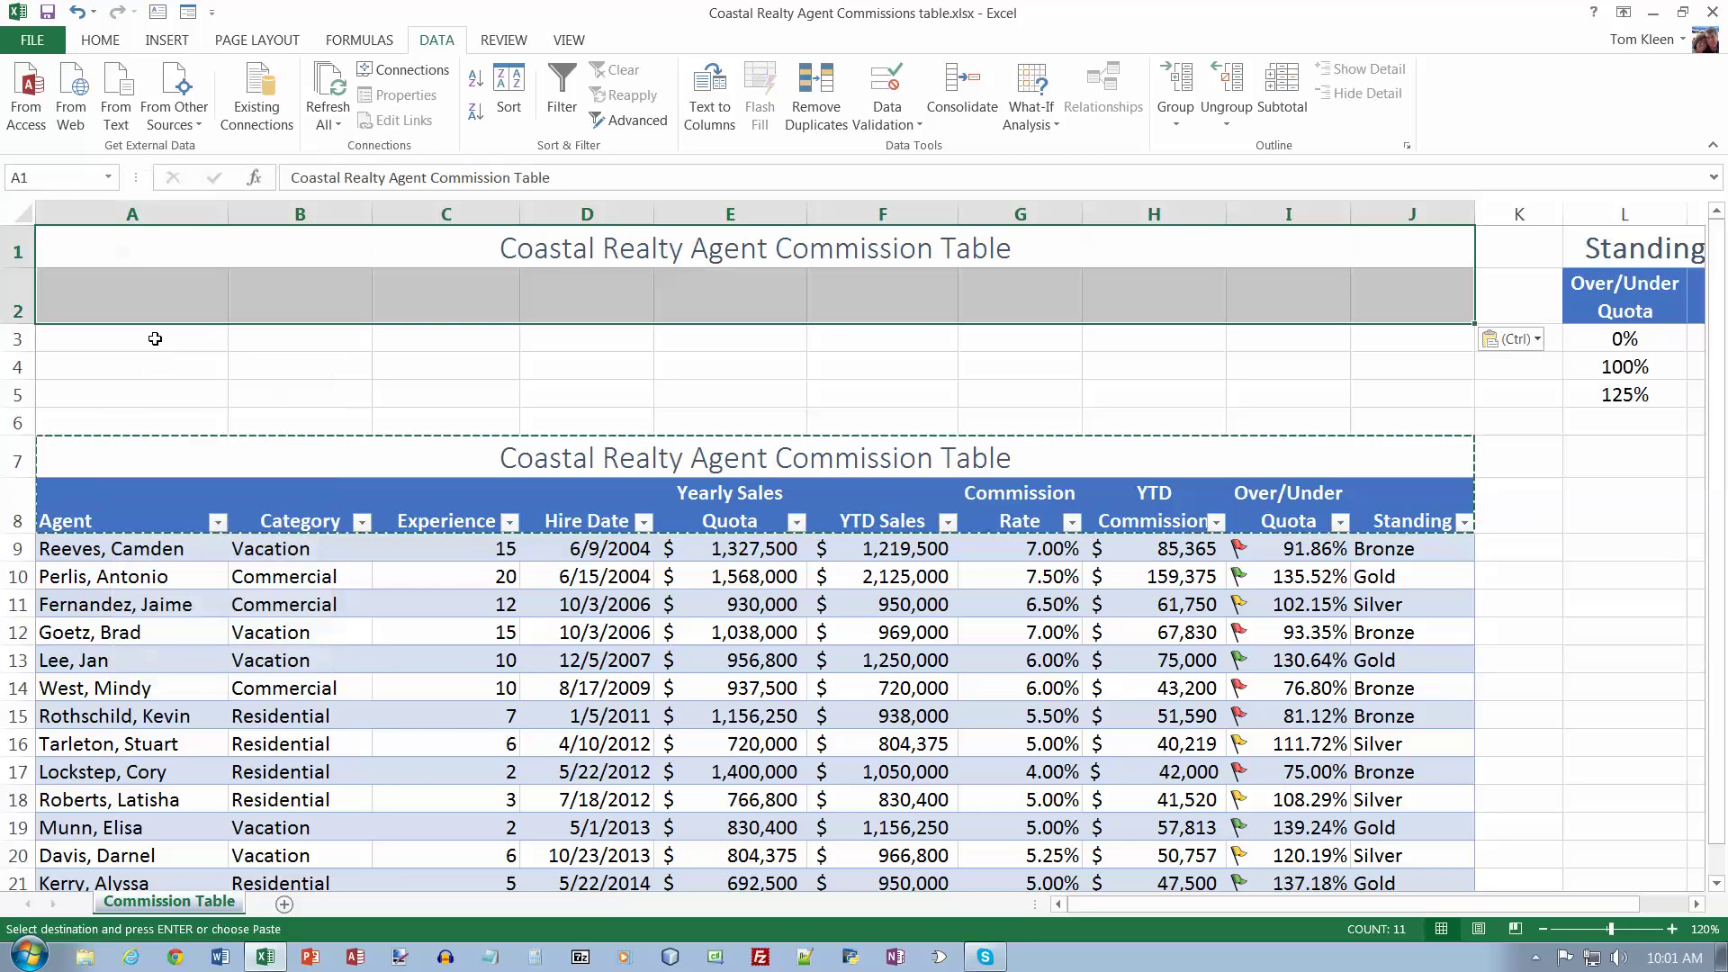
Try pasting the copied title and header rows at A1 again with a different paste option.
left_click(40, 45)
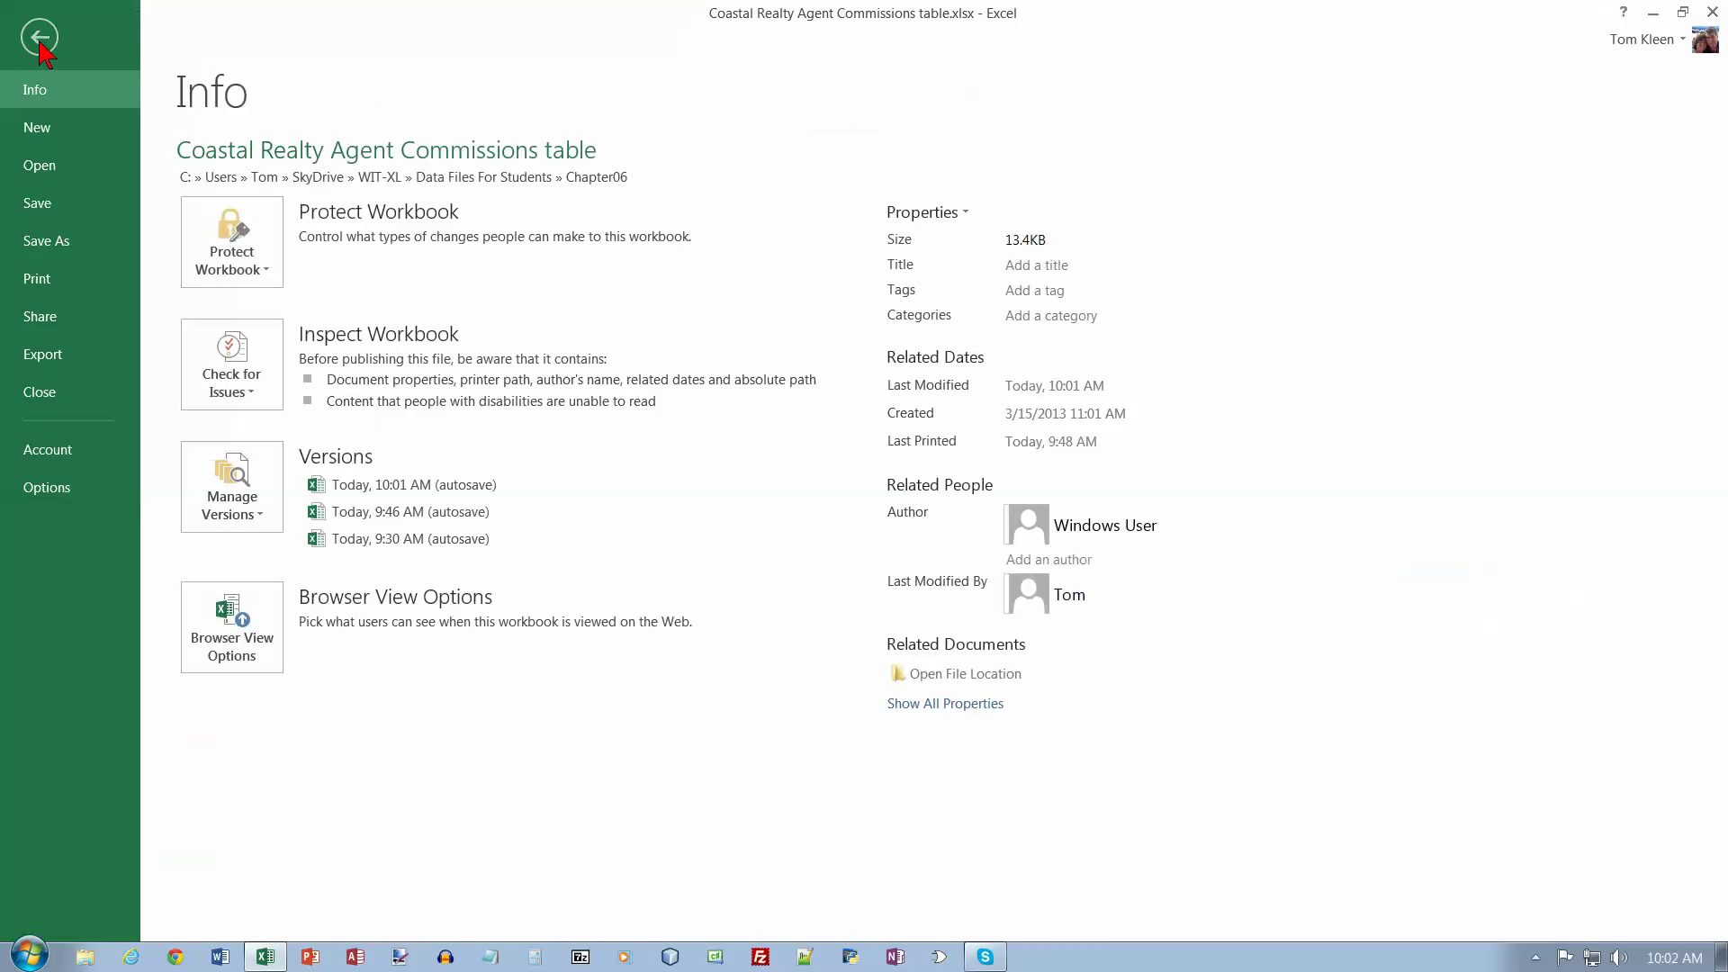
left_click(34, 40)
left_click(100, 40)
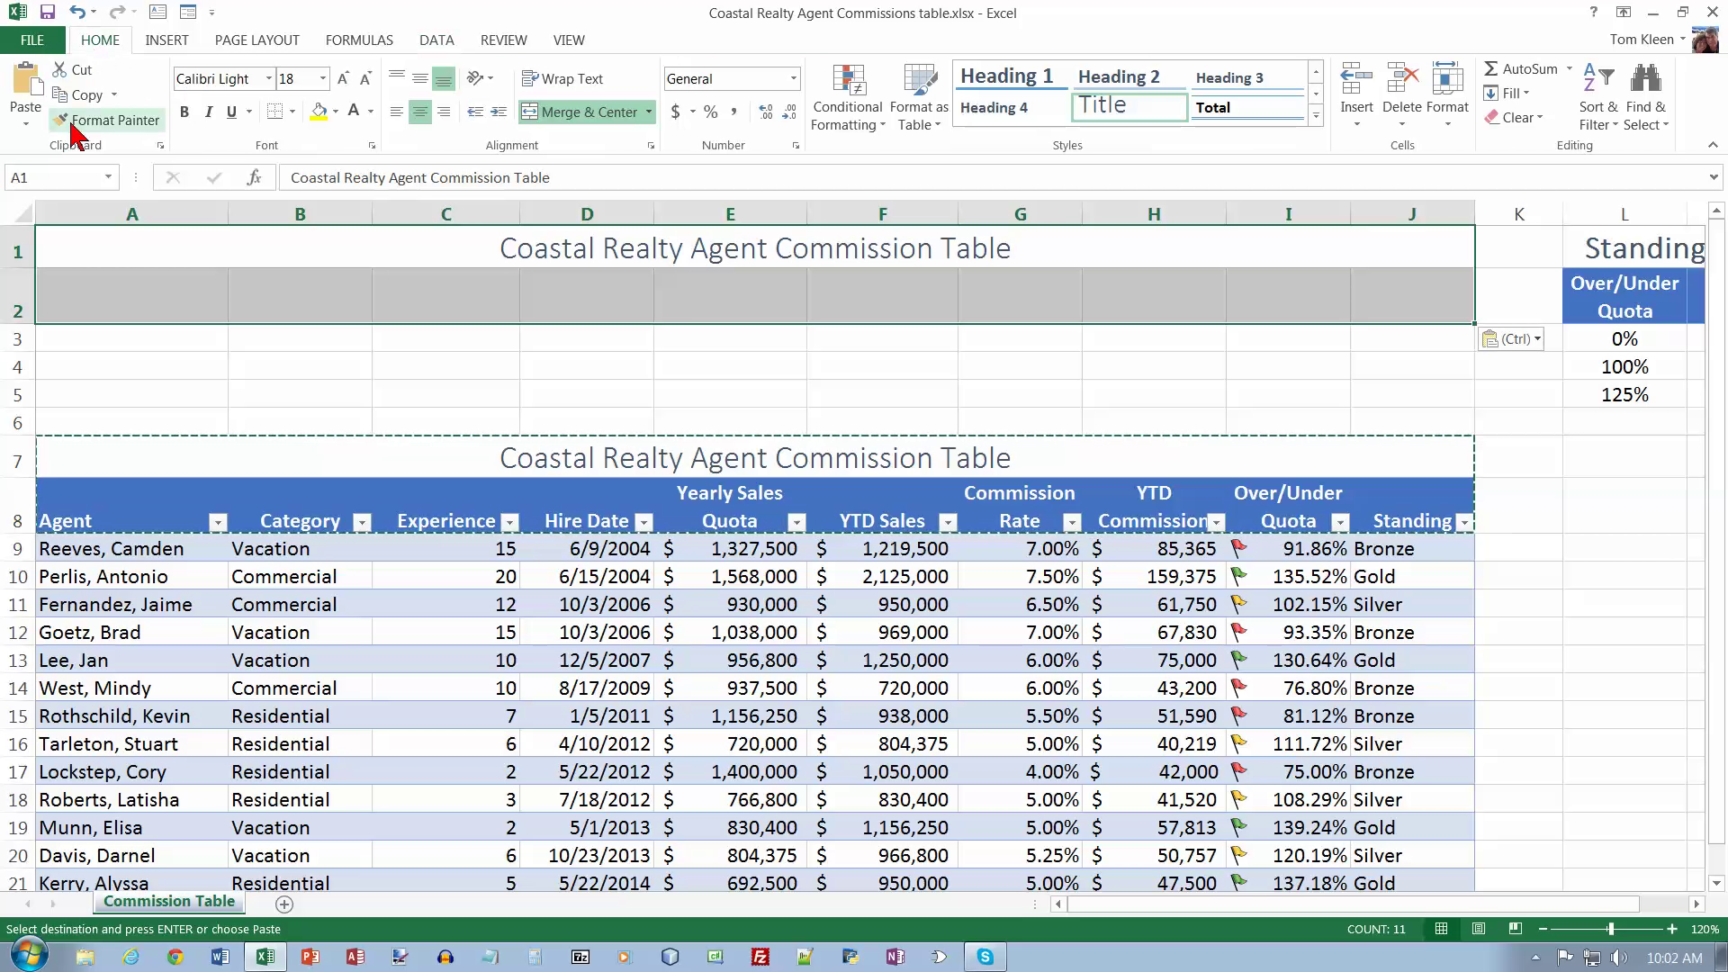
left_click(26, 127)
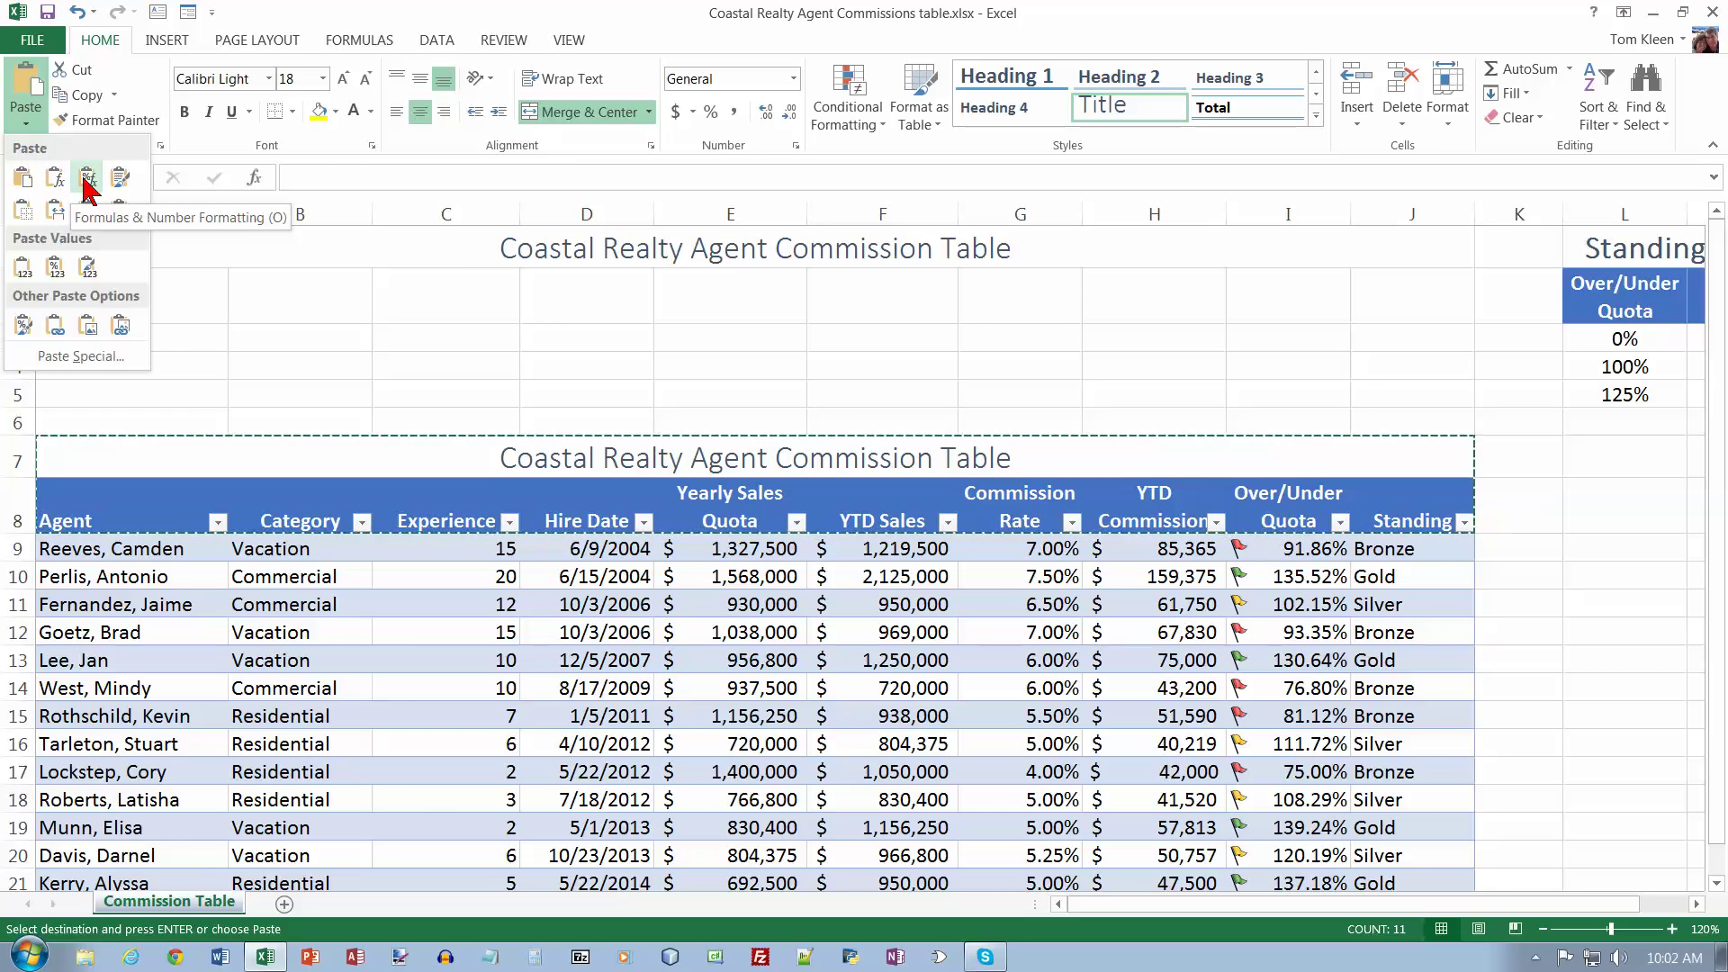
left_click(120, 178)
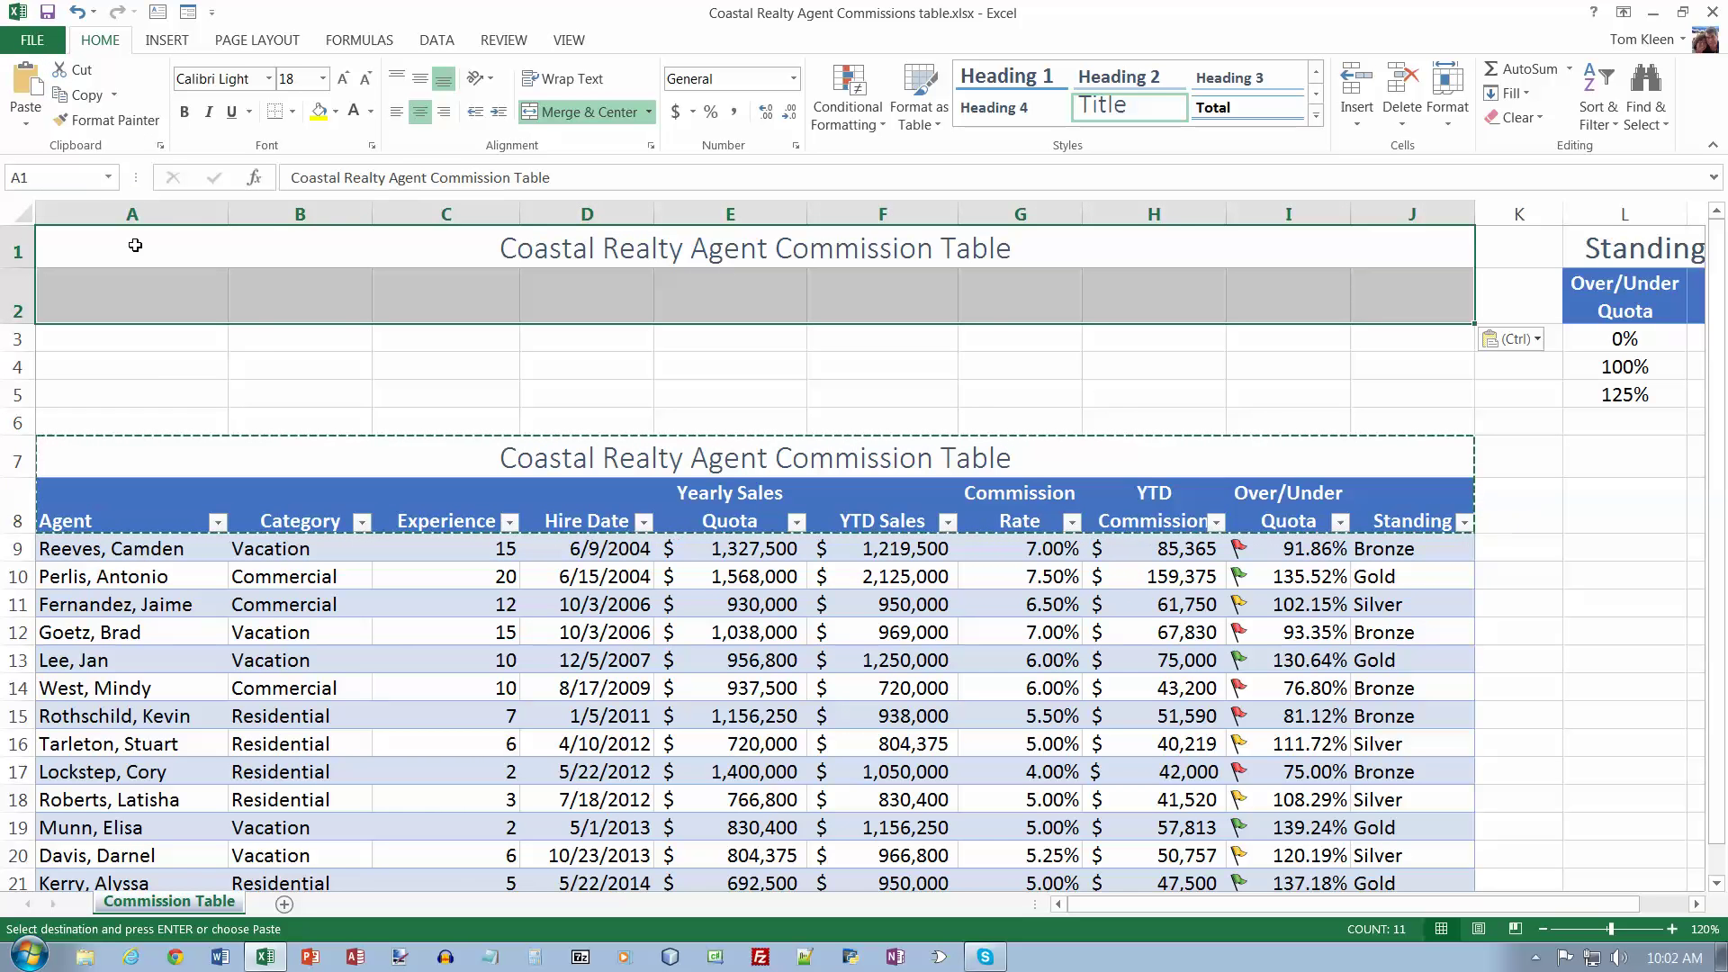
Copy the formatting of the table's Agent header in A8 onto the pasted header row, A2:J2.
left_click(115, 306)
left_click_drag(115, 306, 1379, 316)
left_click(159, 521)
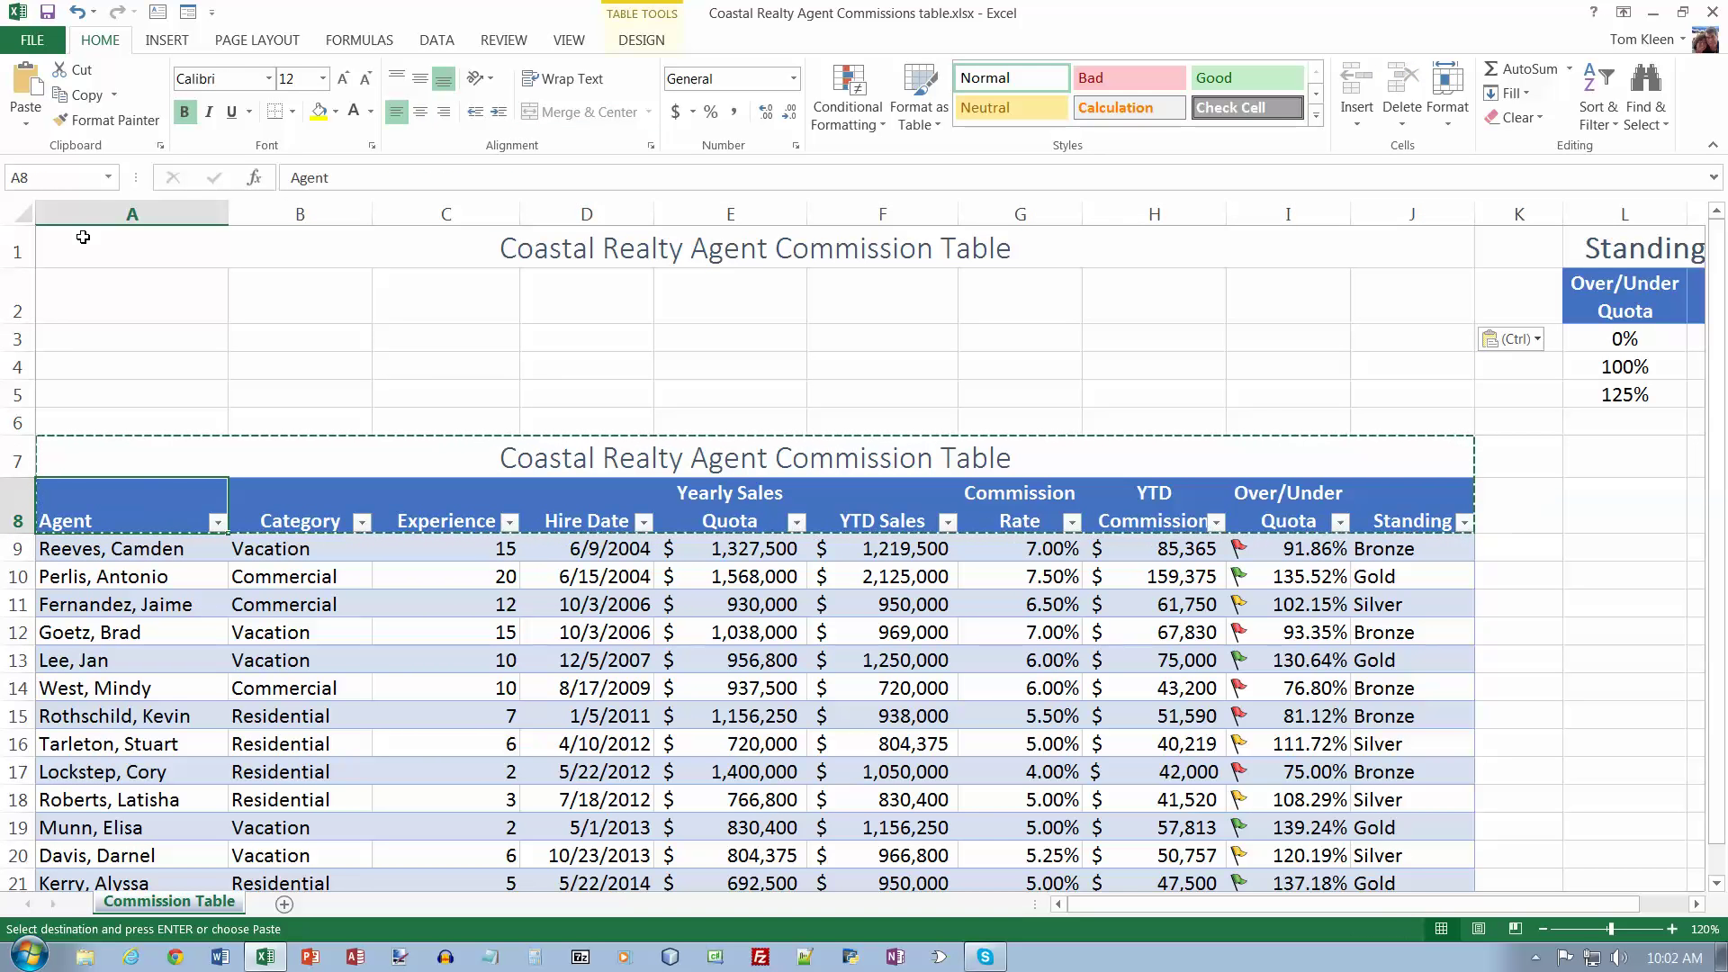
left_click(107, 120)
left_click_drag(104, 289, 1383, 296)
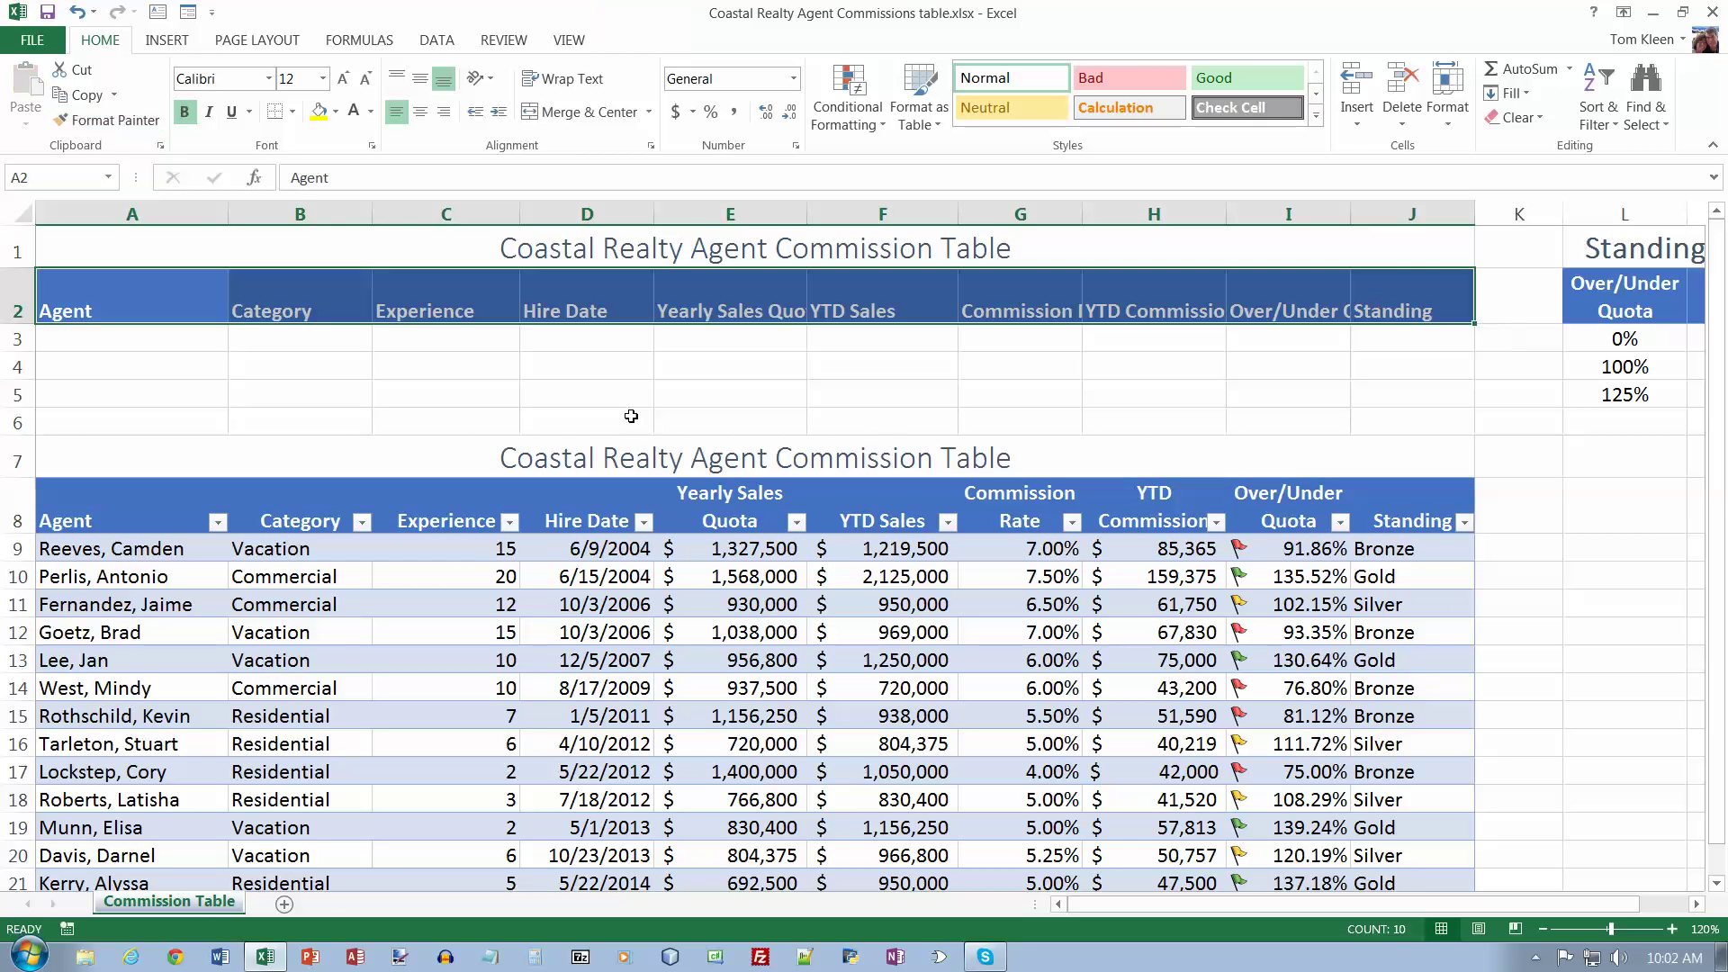
Replace the title in A1 with Criteria Range.
left_click(152, 253)
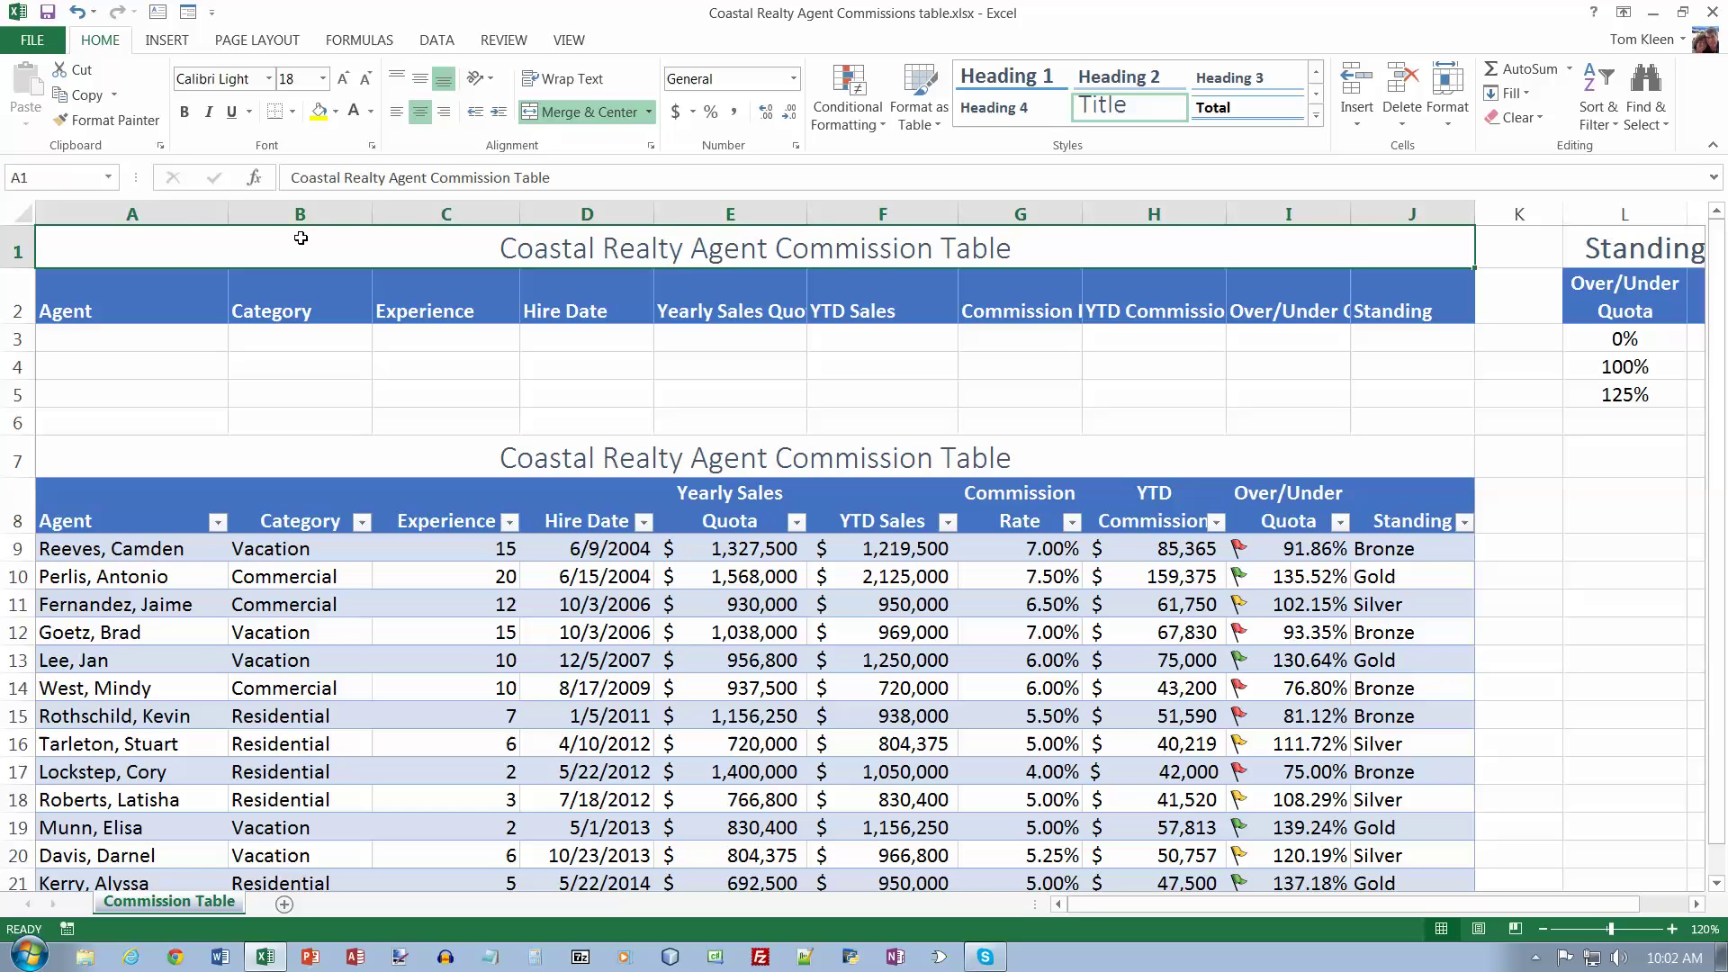
type("Criteria ")
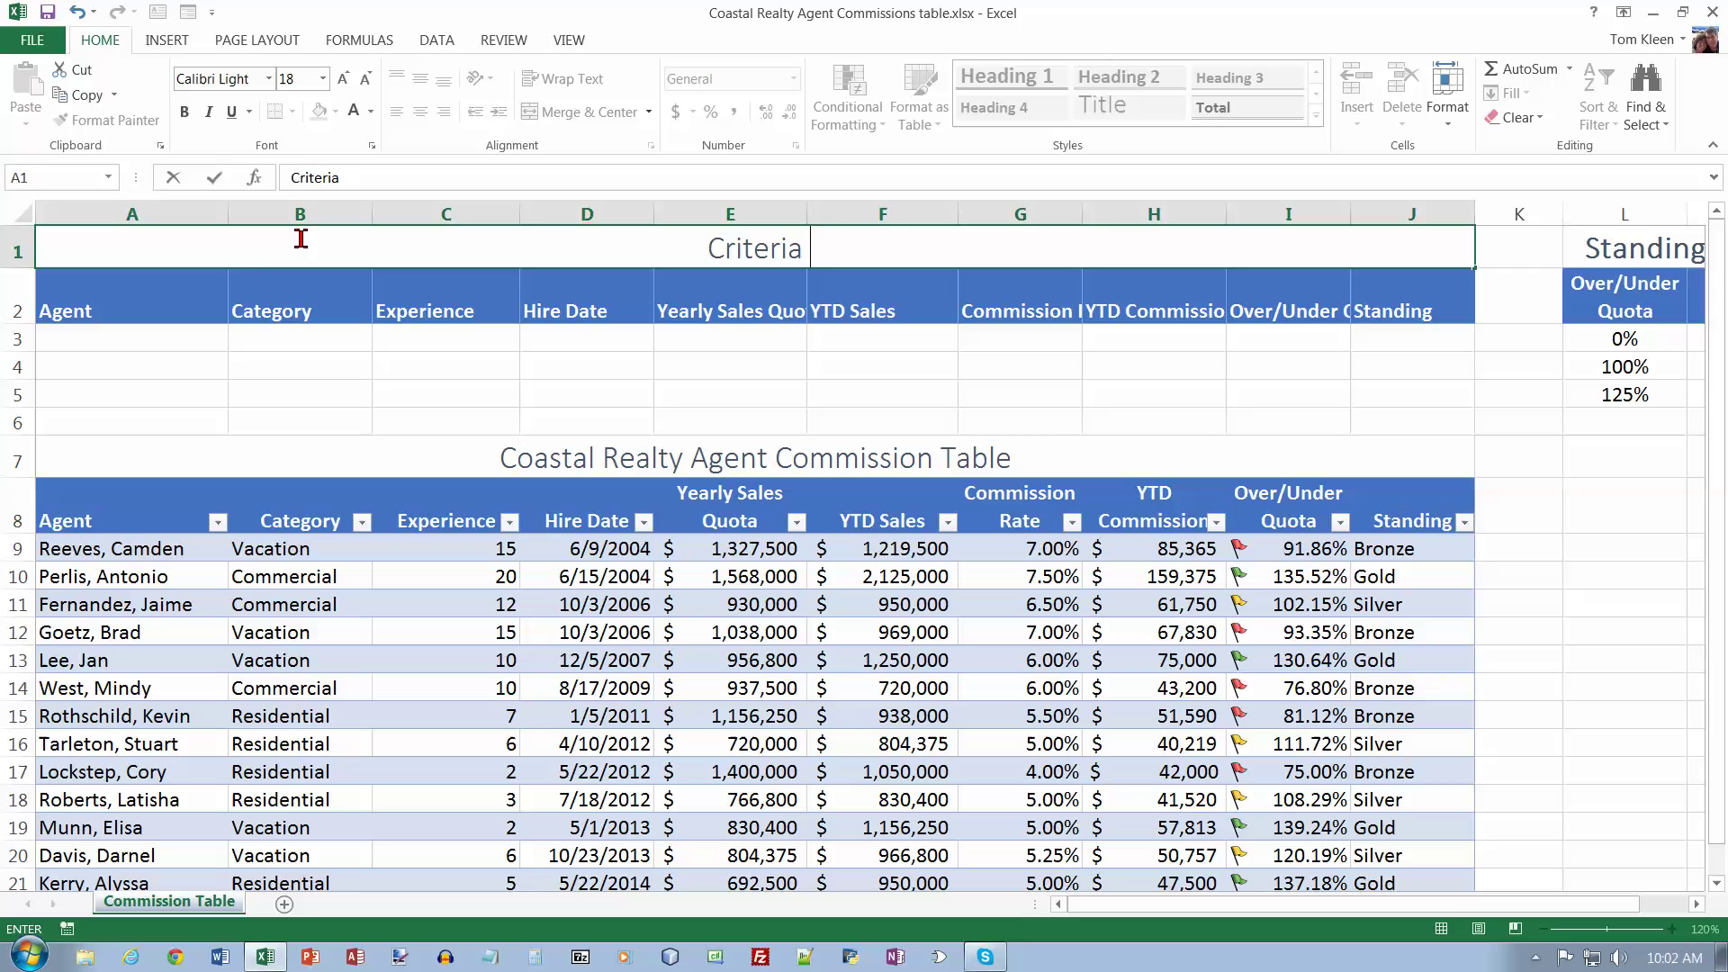
type("Range")
key("Return")
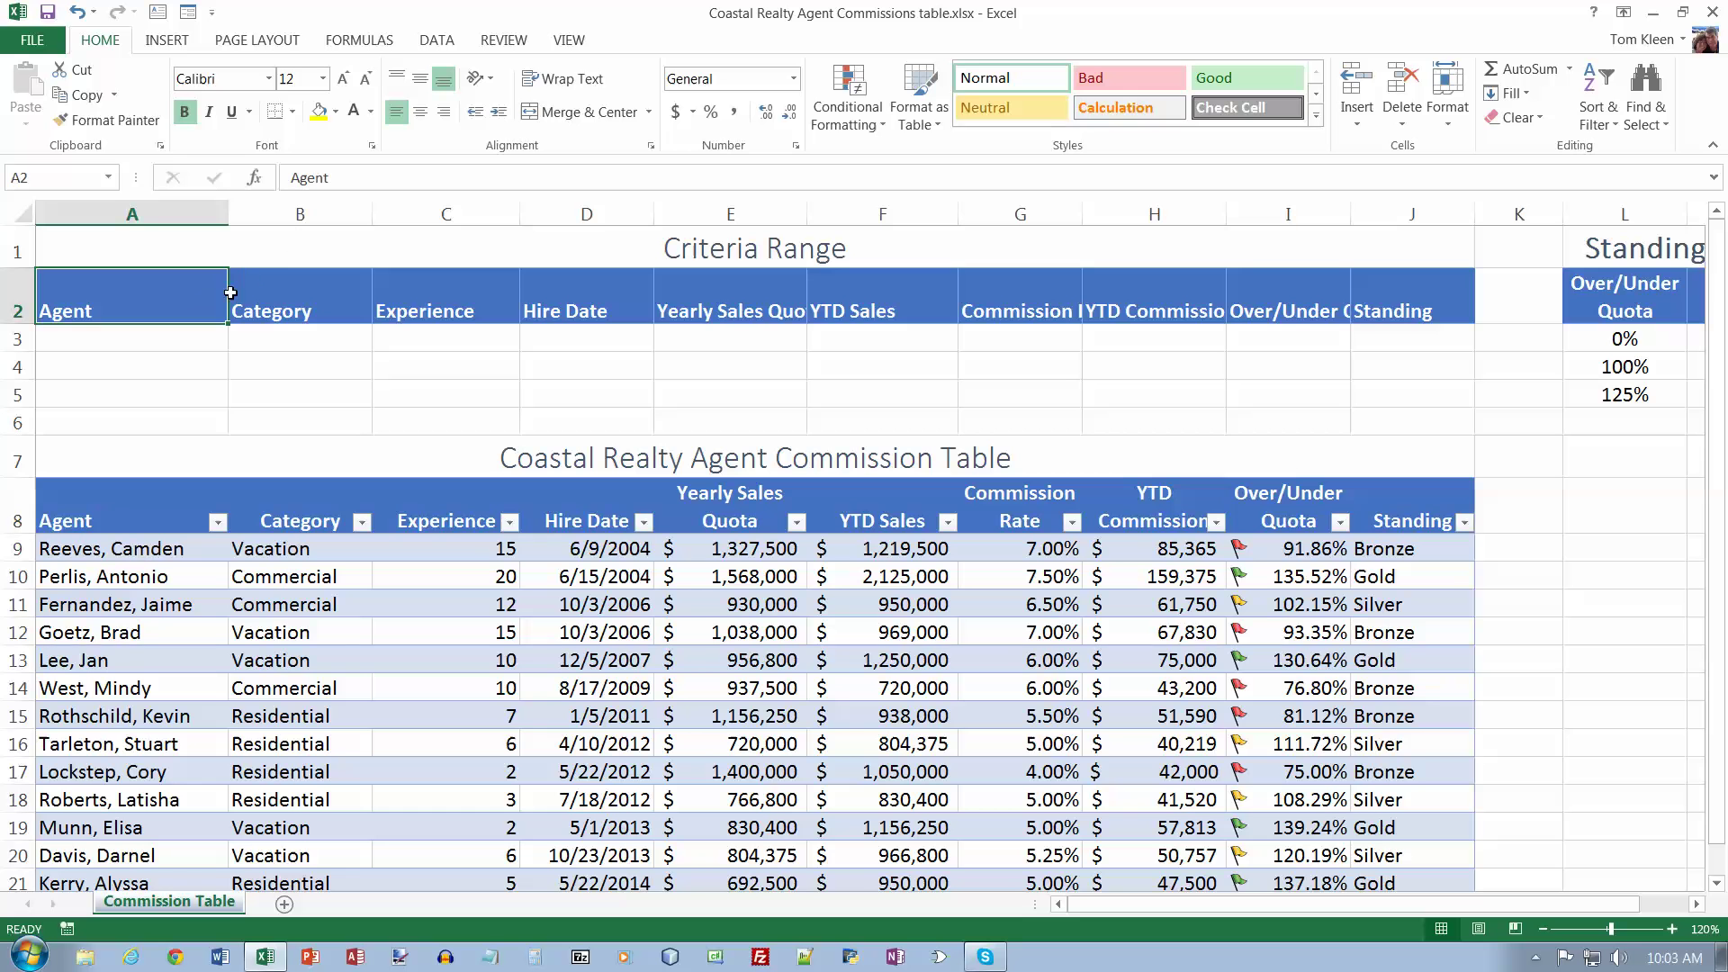
Name the header row and the blank row below it, A2:J3, as Criteria.
left_click_drag(163, 300, 1398, 345)
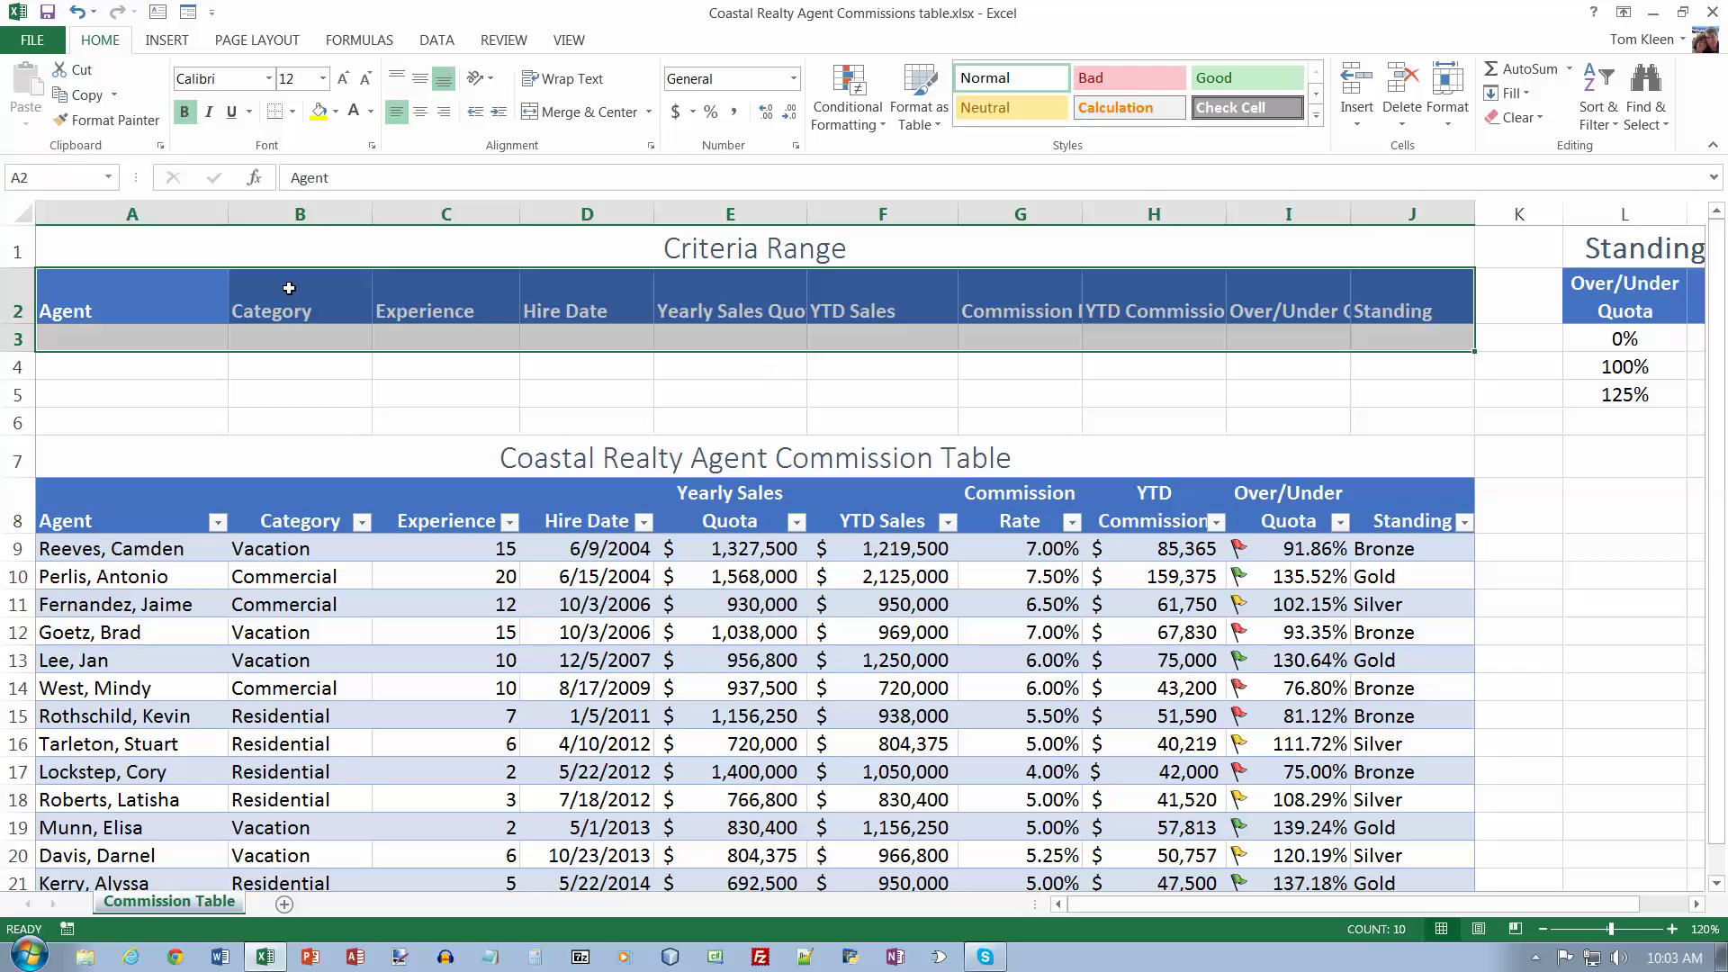
left_click(56, 177)
type("Criteria")
Enter Vacation as the Category criterion in B3 and >3 as the Experience criterion in C3.
left_click(319, 335)
type("Vacation")
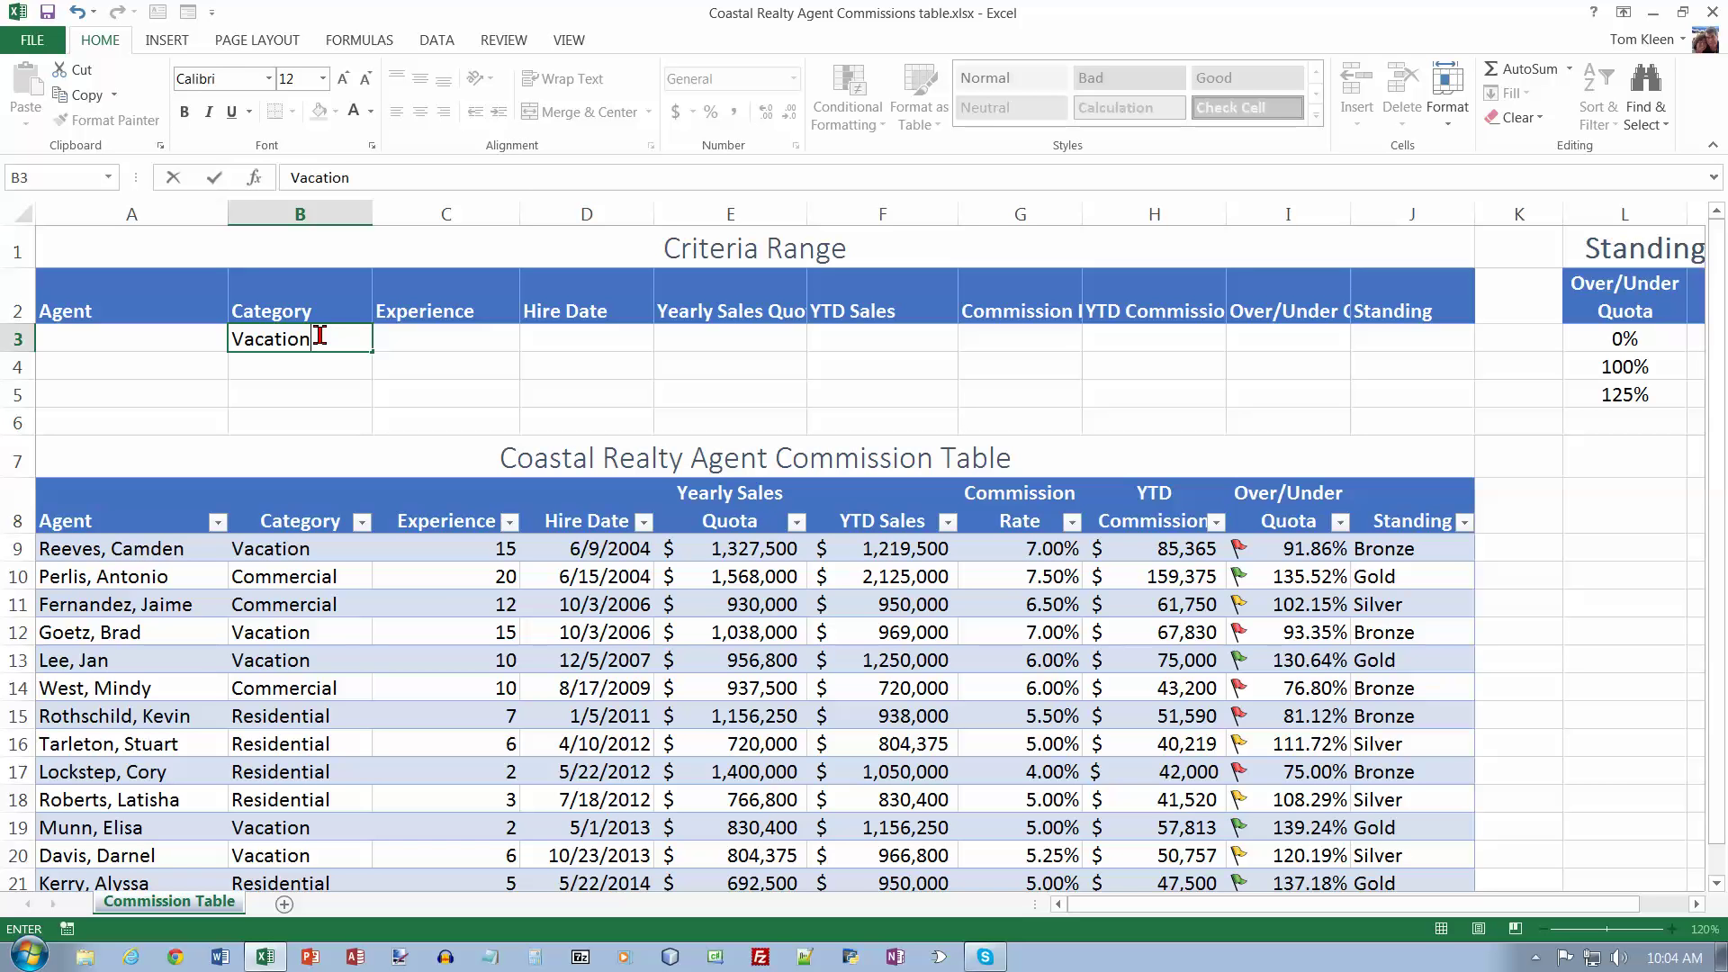
key("Tab")
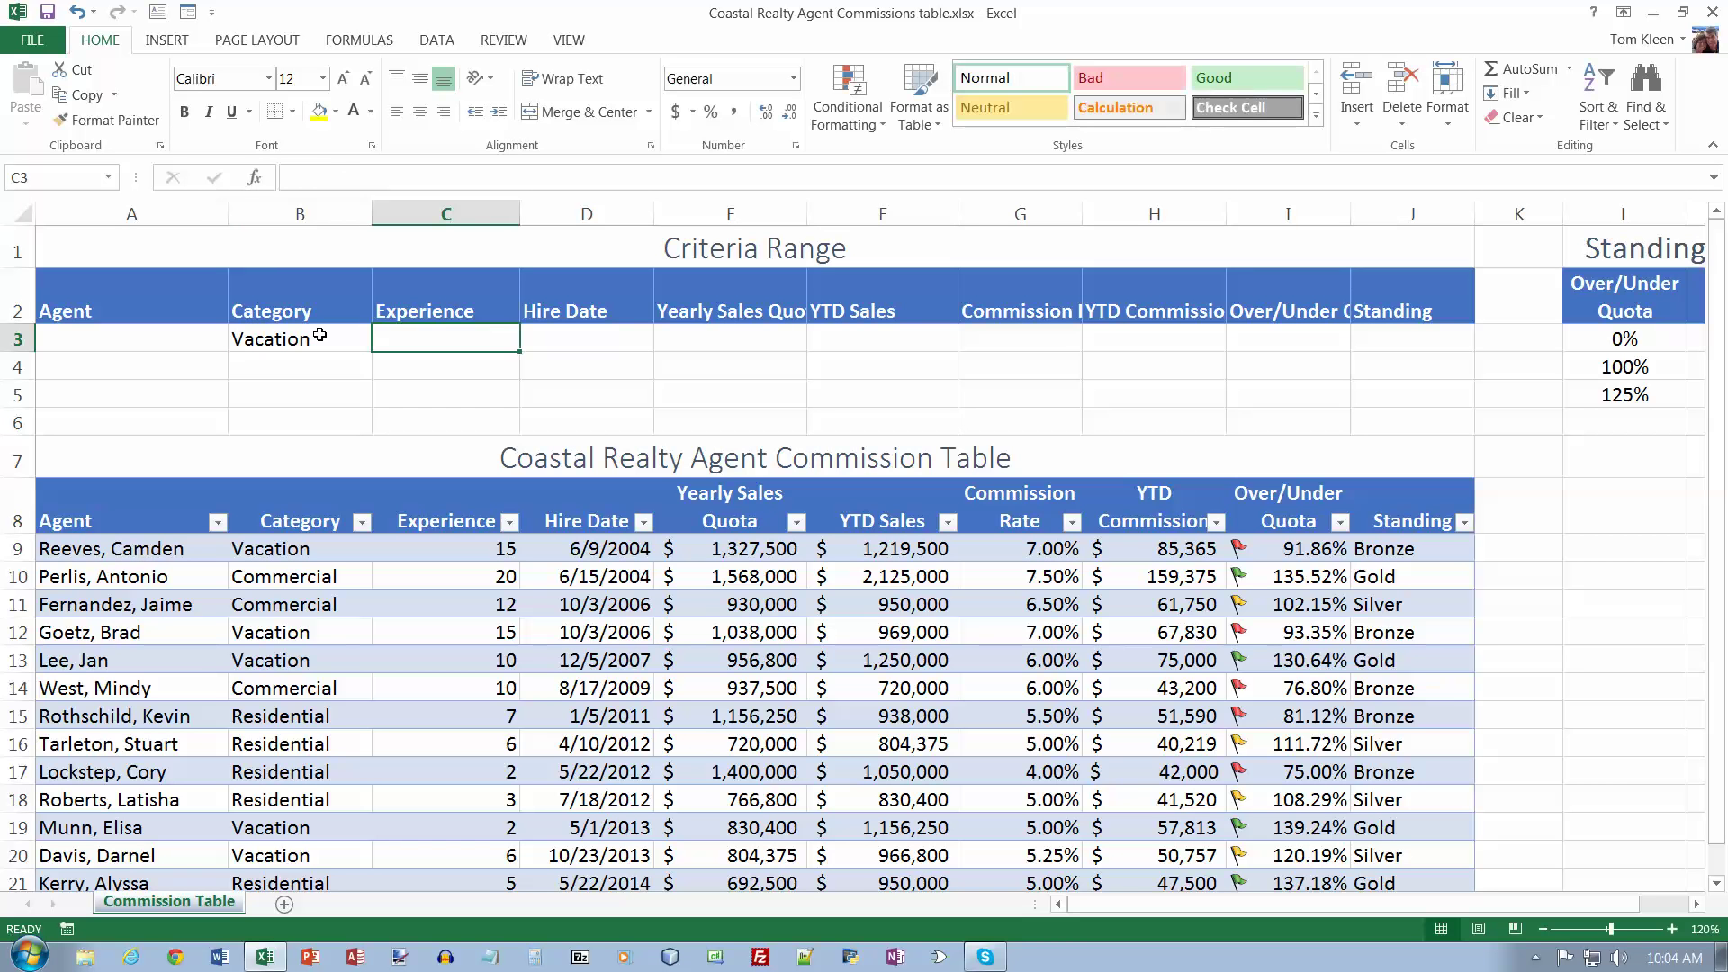
type(">3")
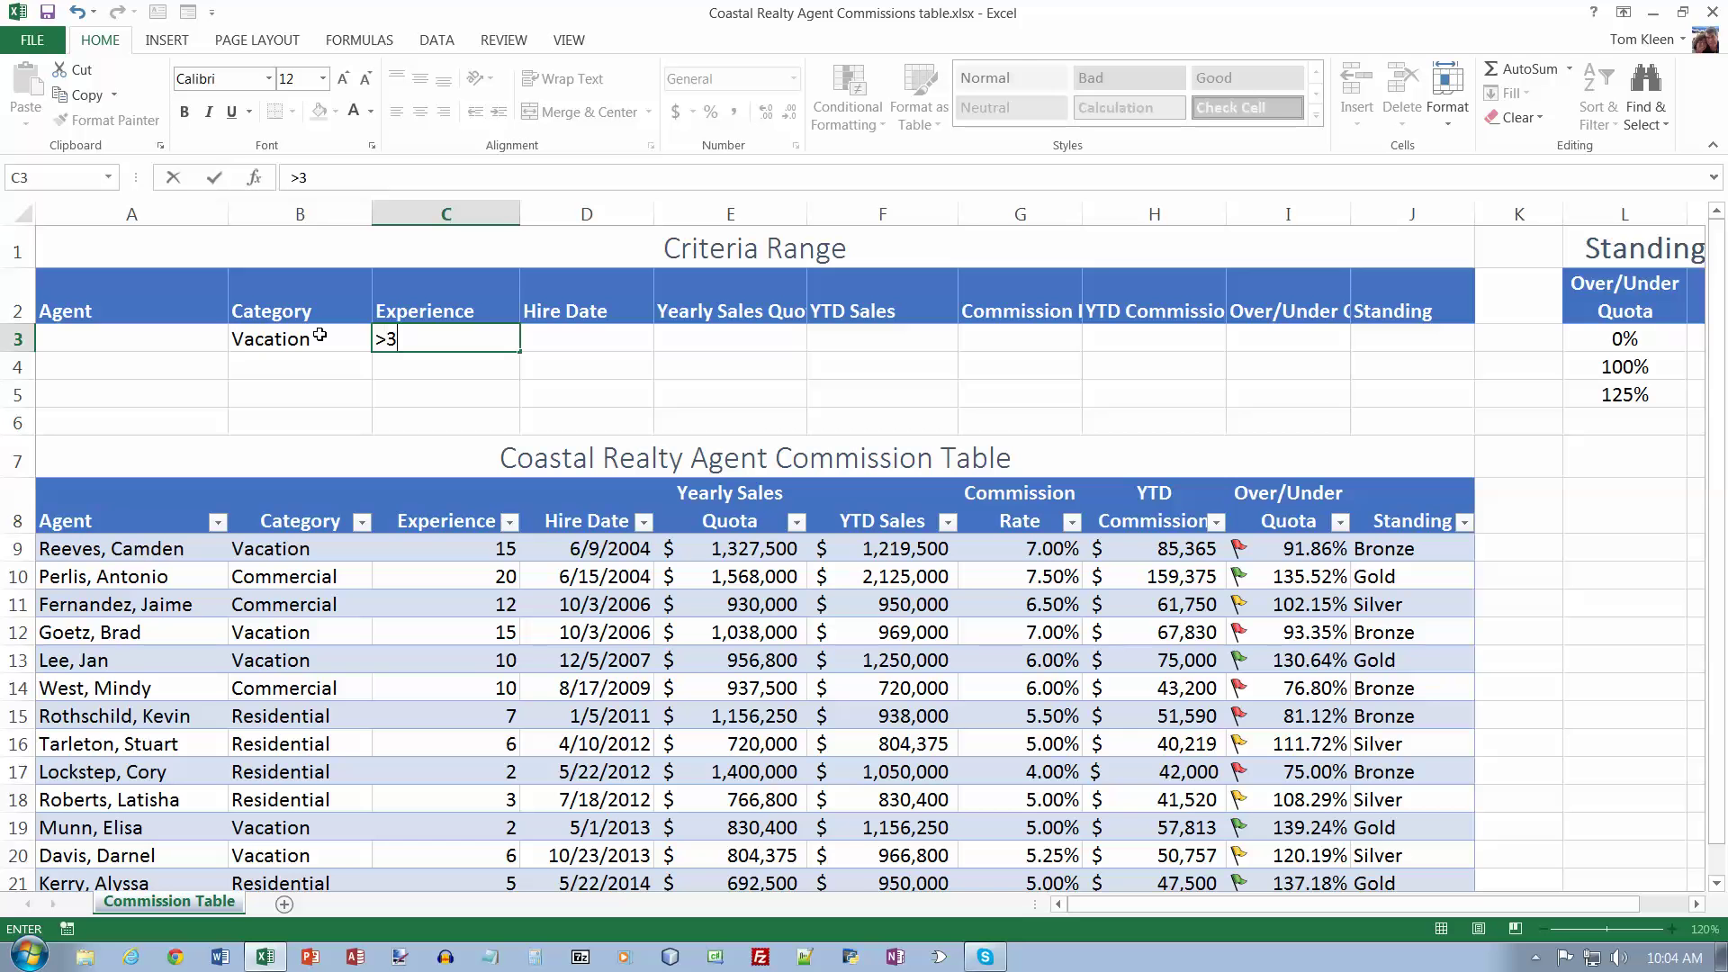
key("Tab")
Enter >=silver as the Standing criterion in J3.
key("Tab")
key("Tab")
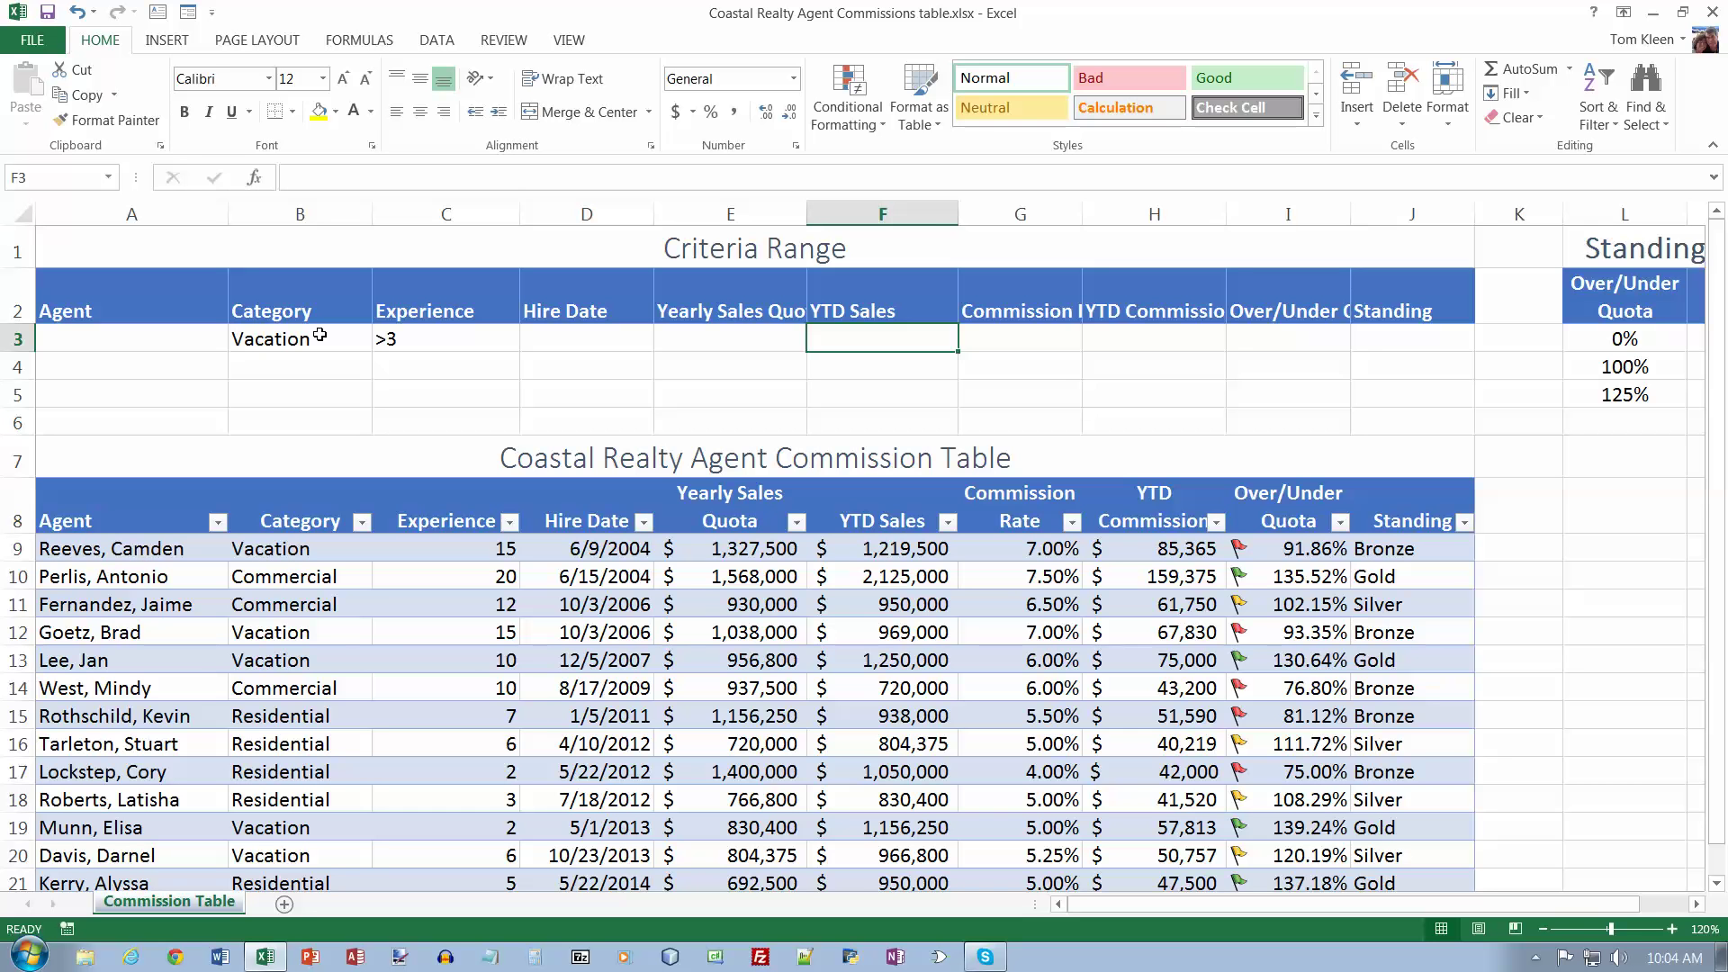
key("Tab")
key("Tab")
key("Tab")
key("Tab")
key("Tab")
key("shift+Tab")
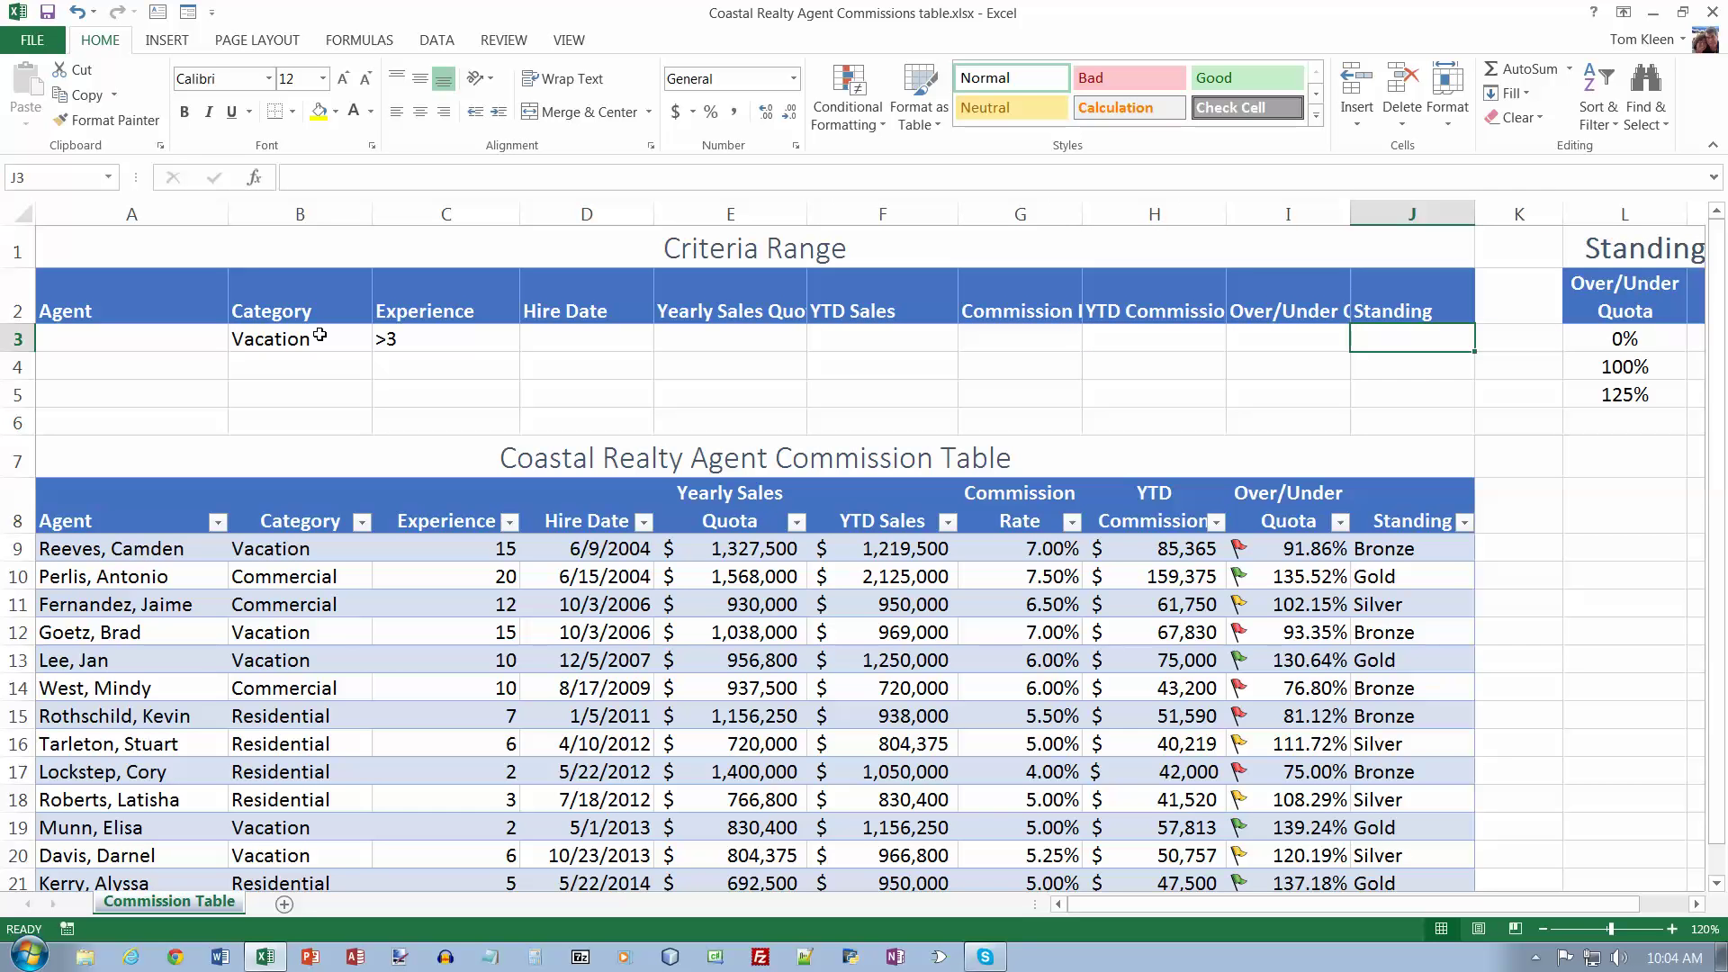
type(">=silver")
key("Return")
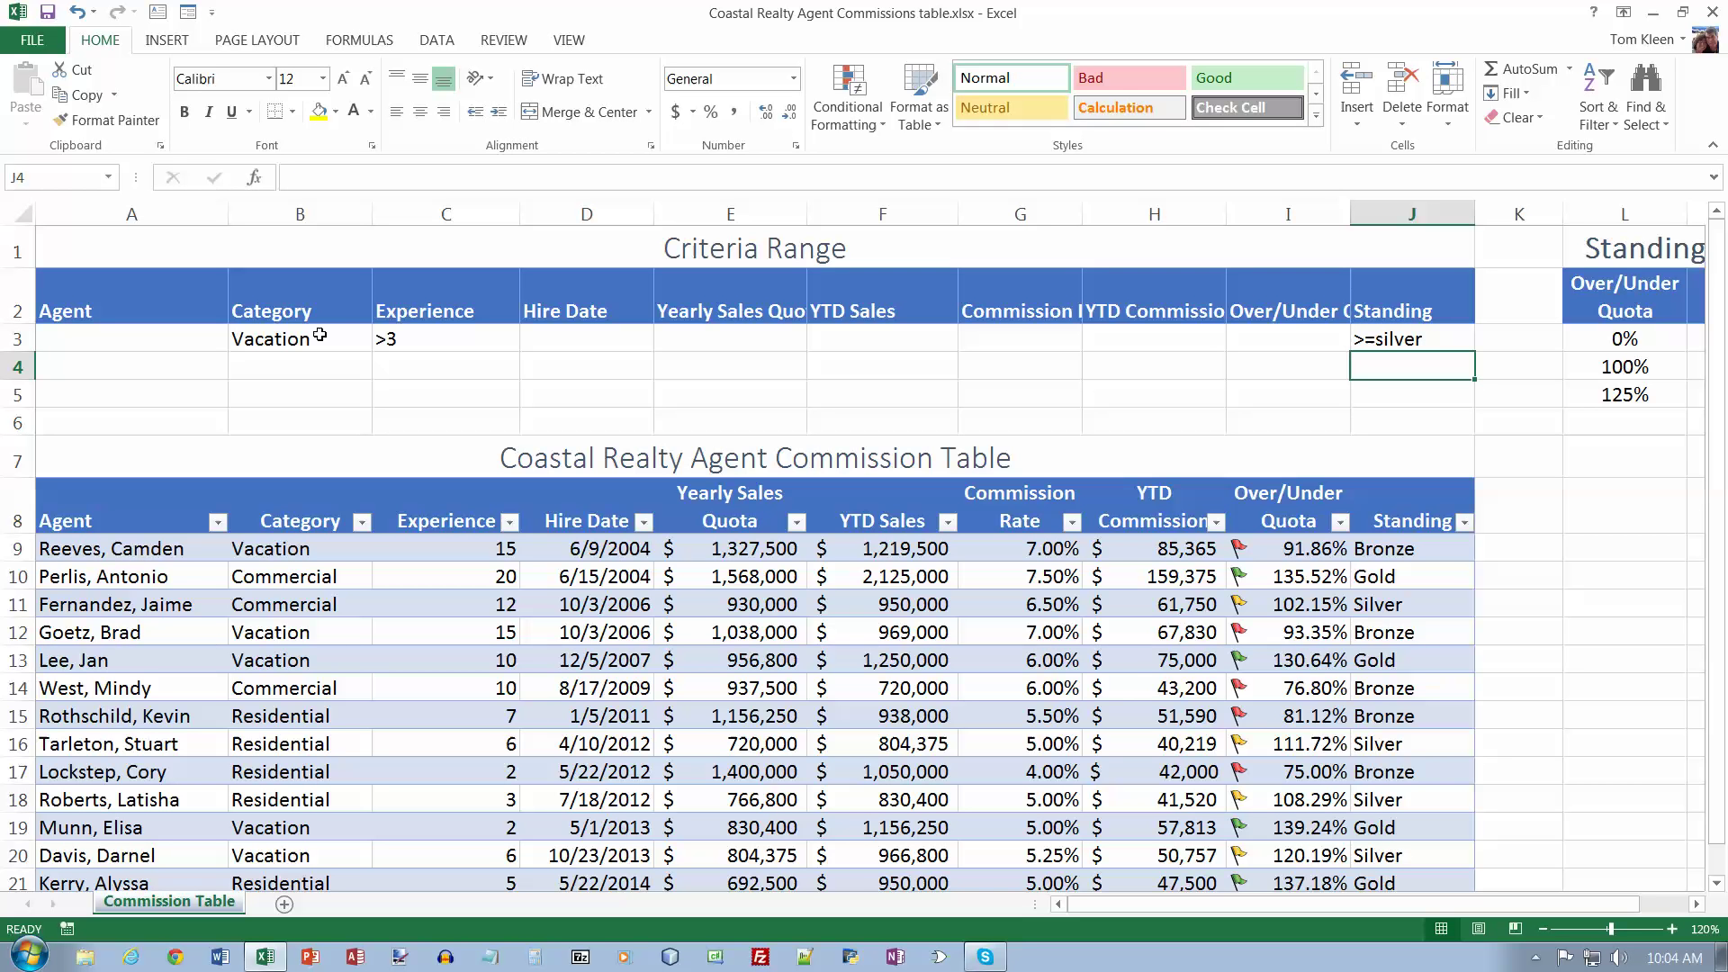
Run an in-place Advanced Filter on the commission table, A8:J22, using the named range Criteria as the criteria range.
left_click(408, 551)
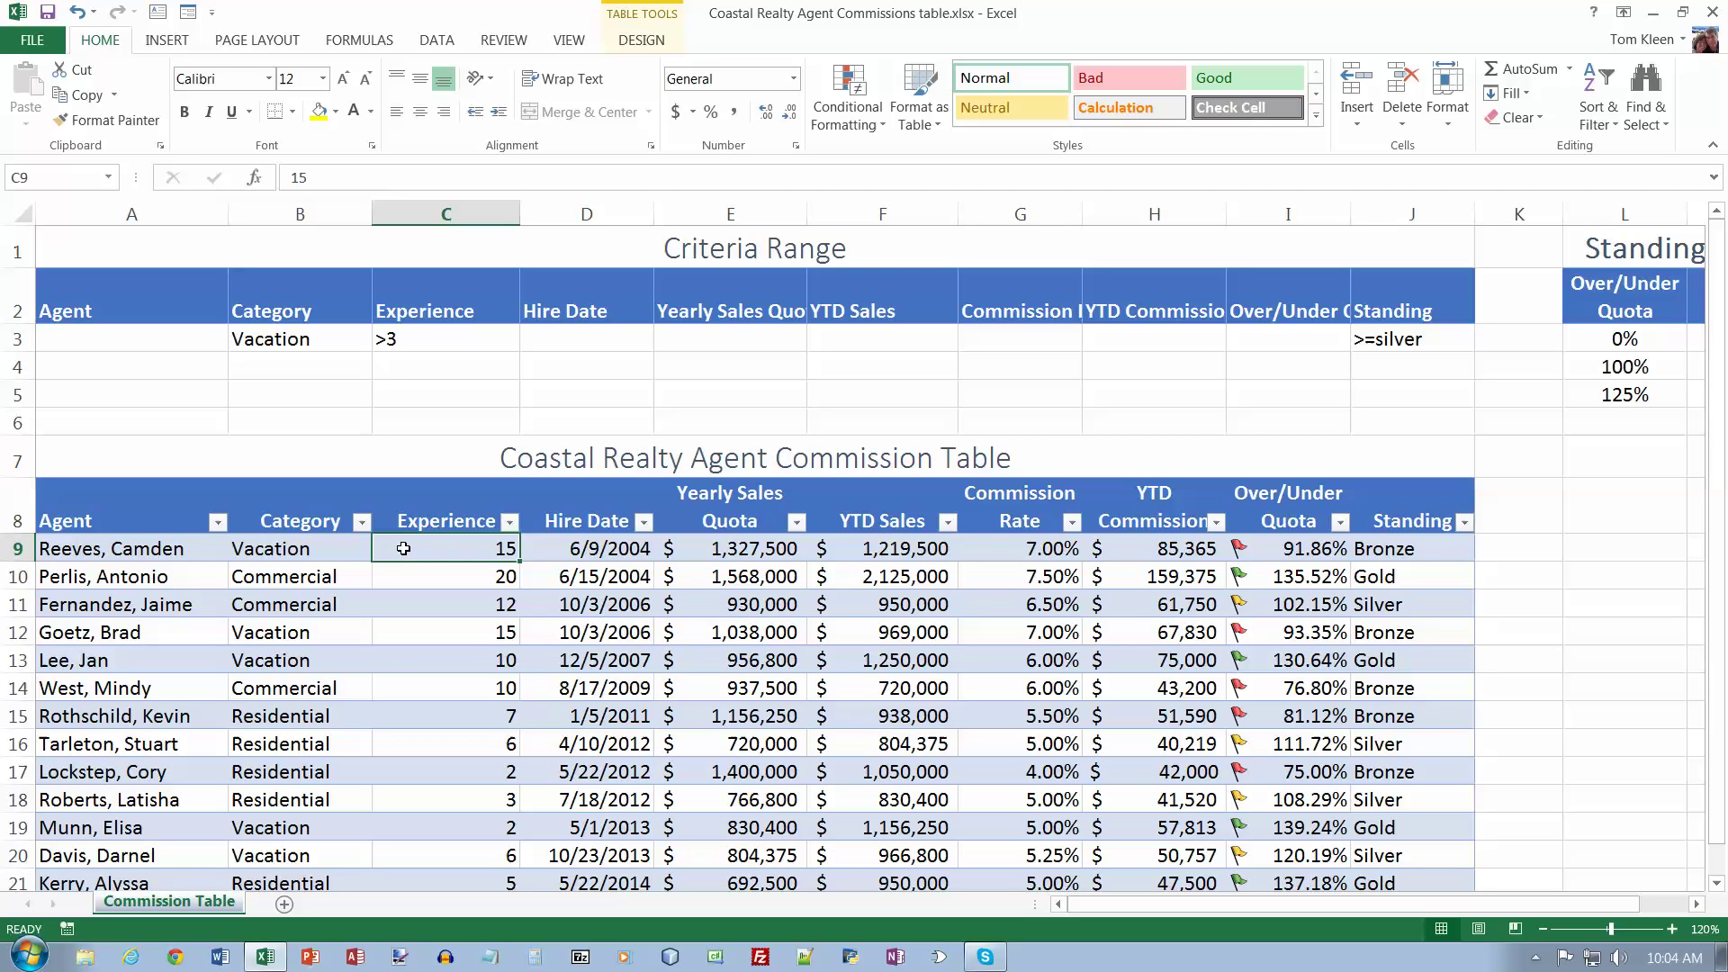
left_click(437, 40)
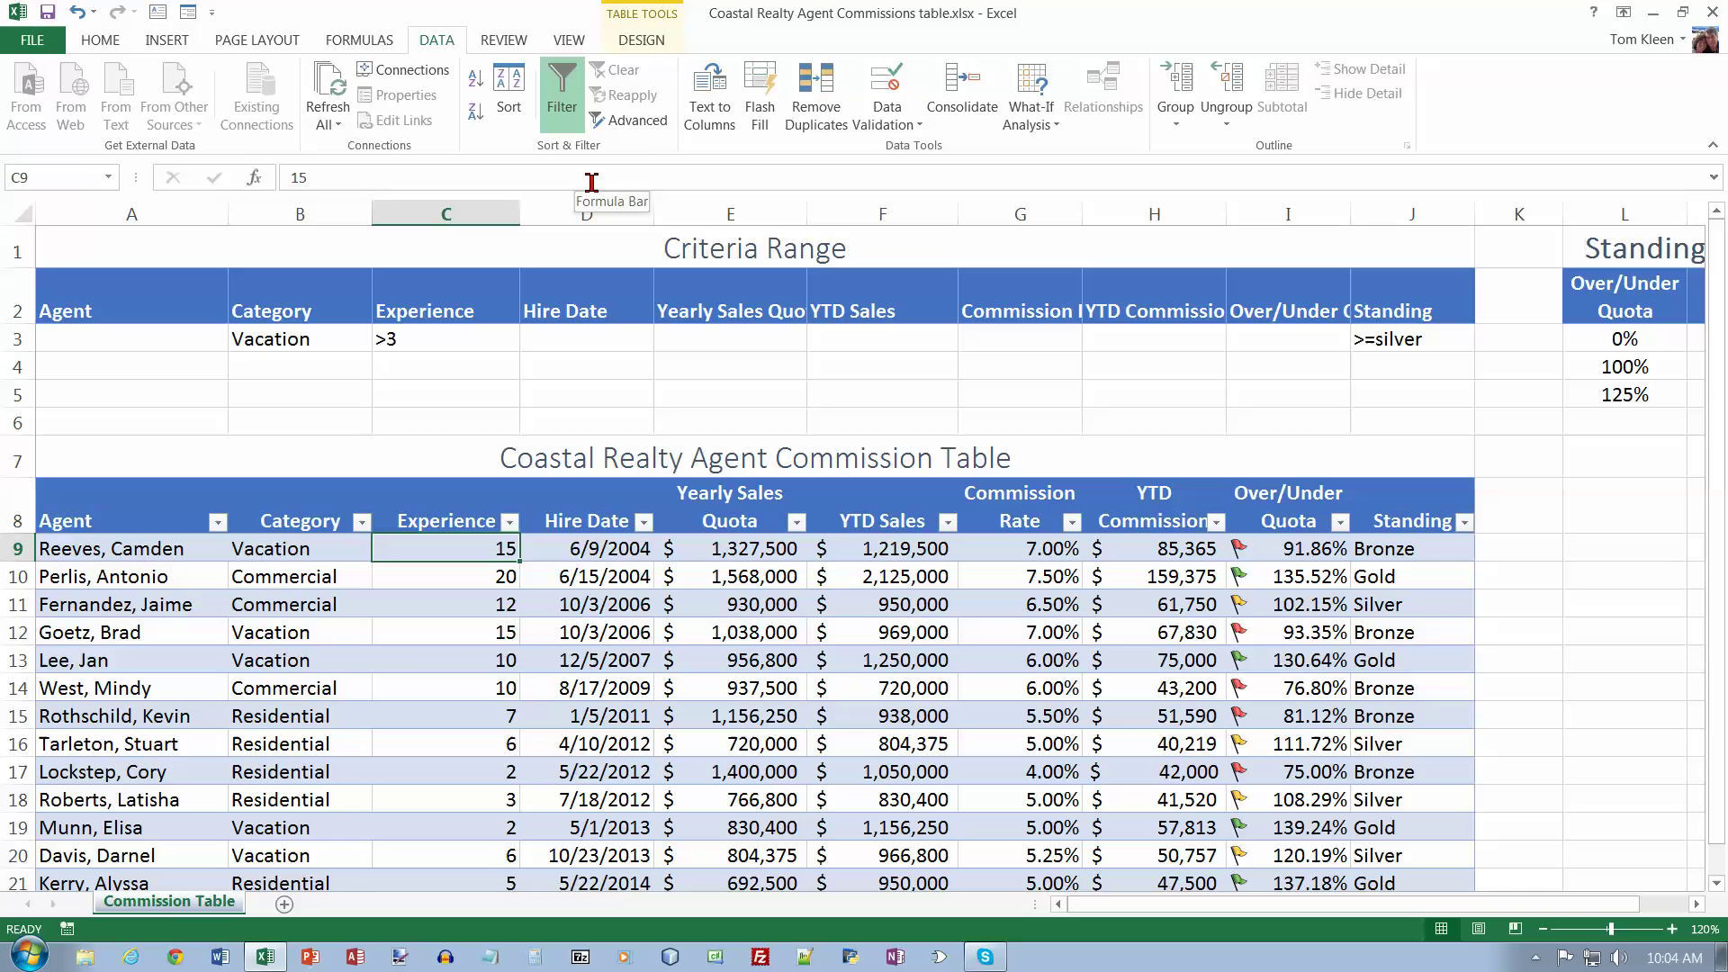
left_click(637, 121)
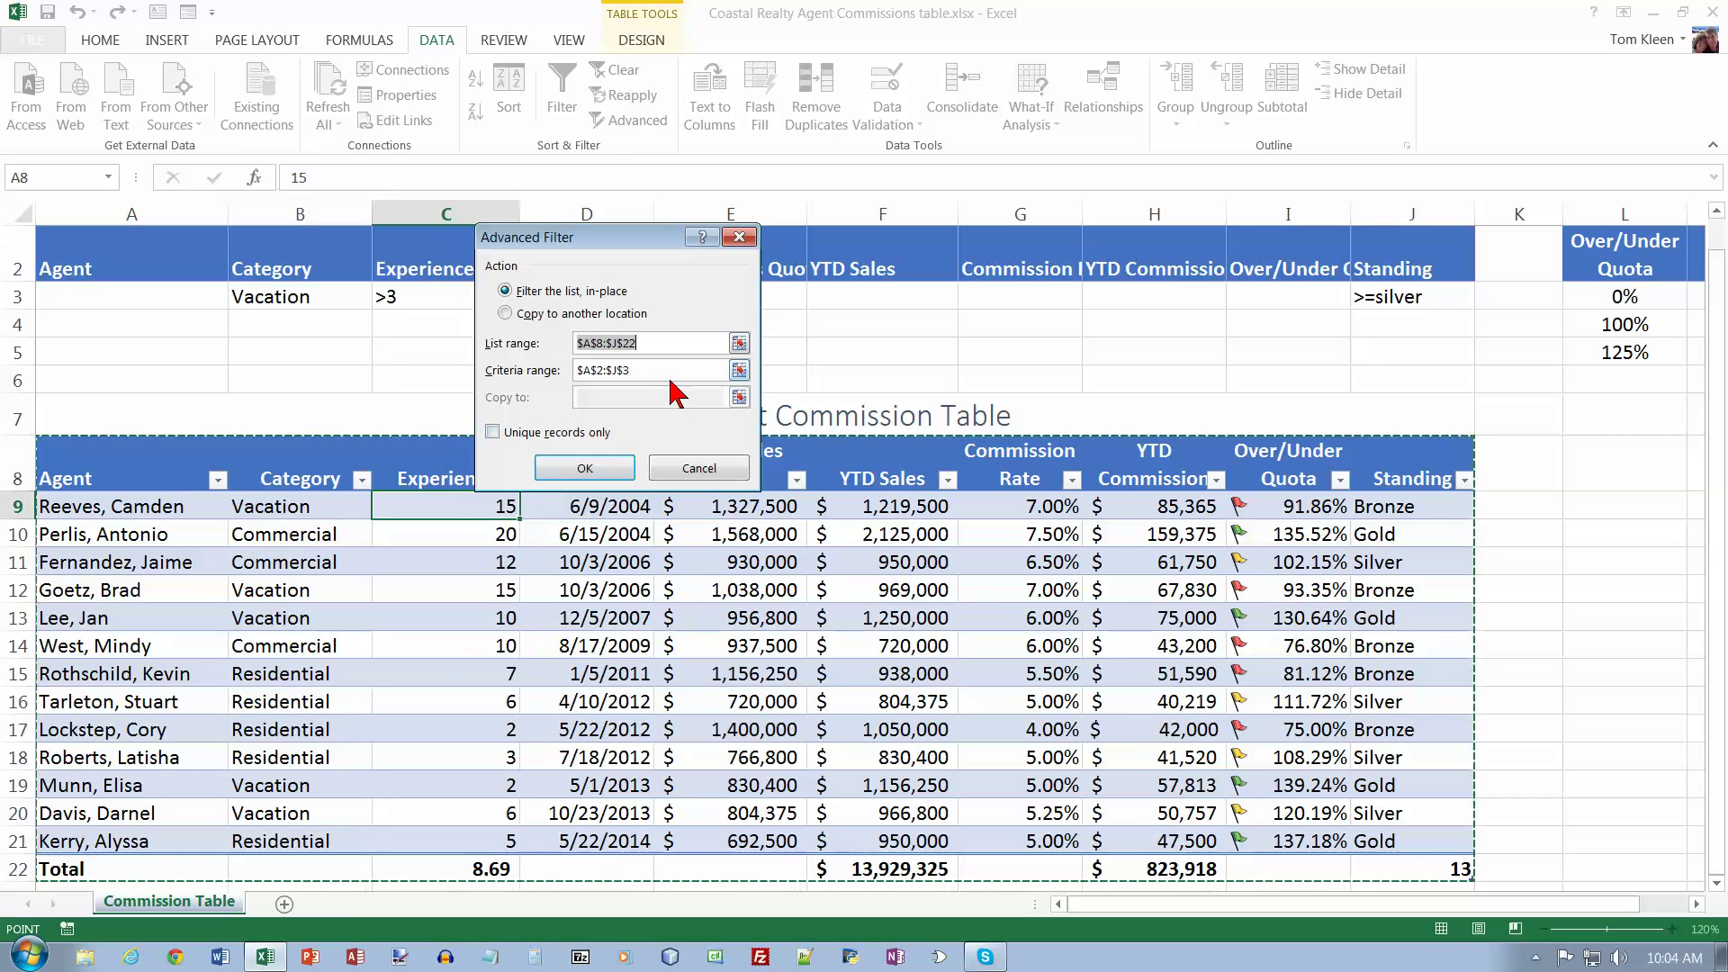
left_click(711, 371)
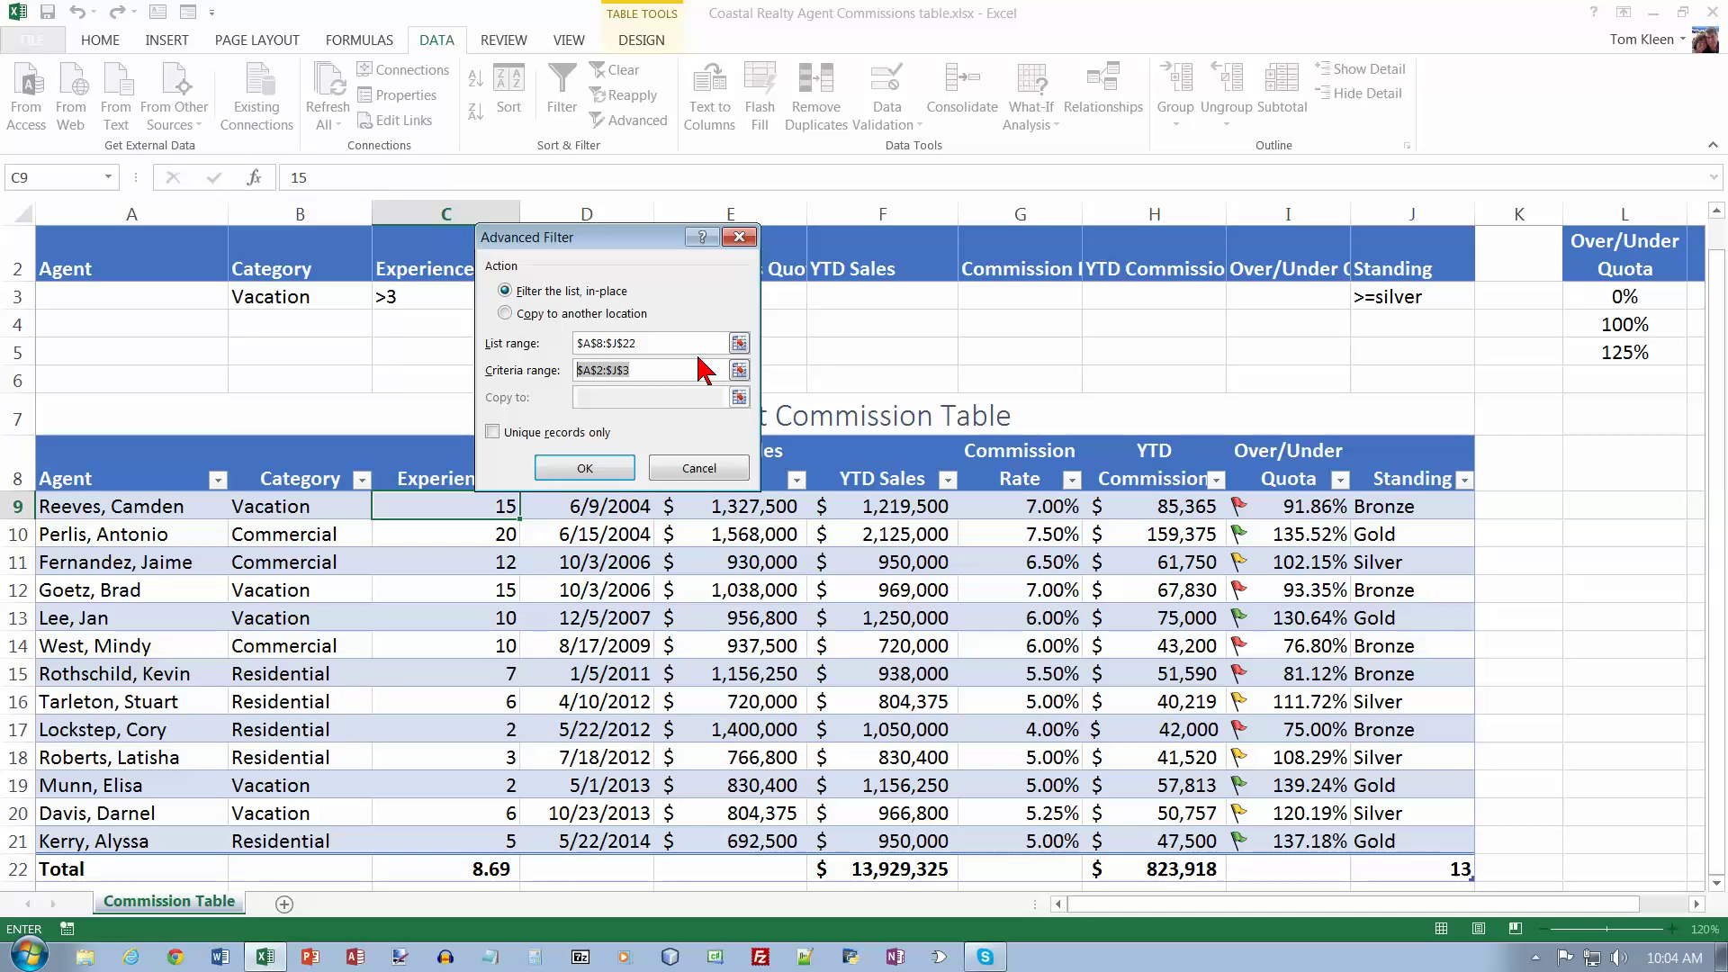
type("C")
key("Tab")
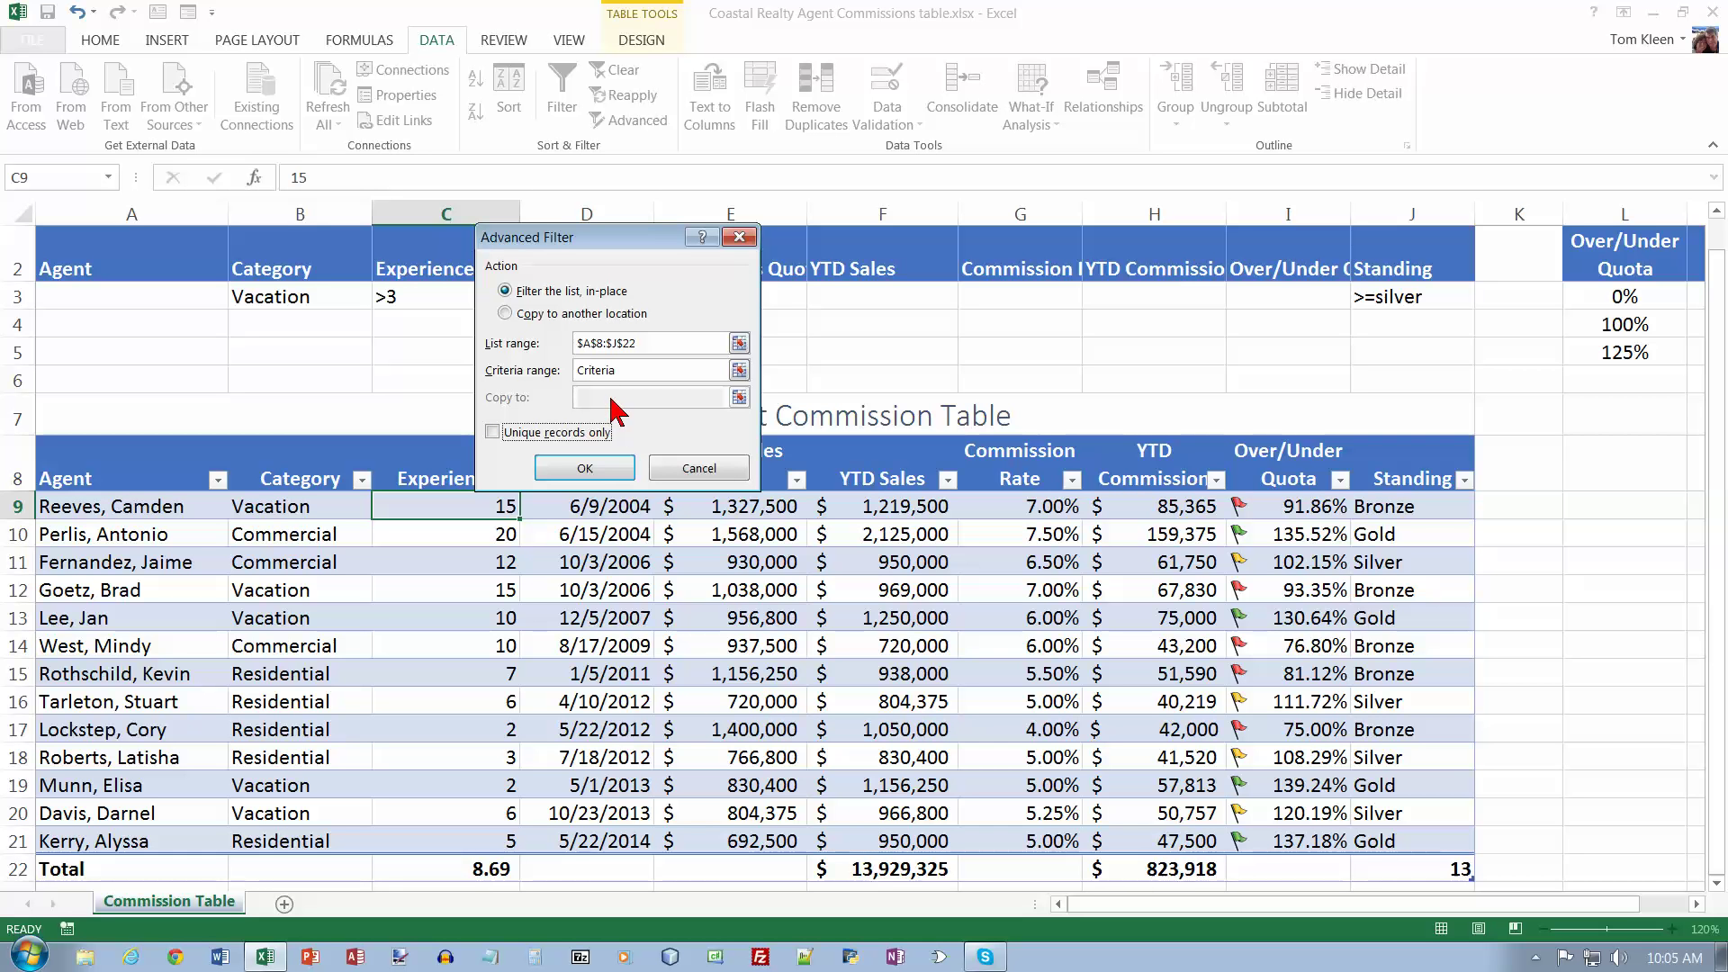
left_click(602, 467)
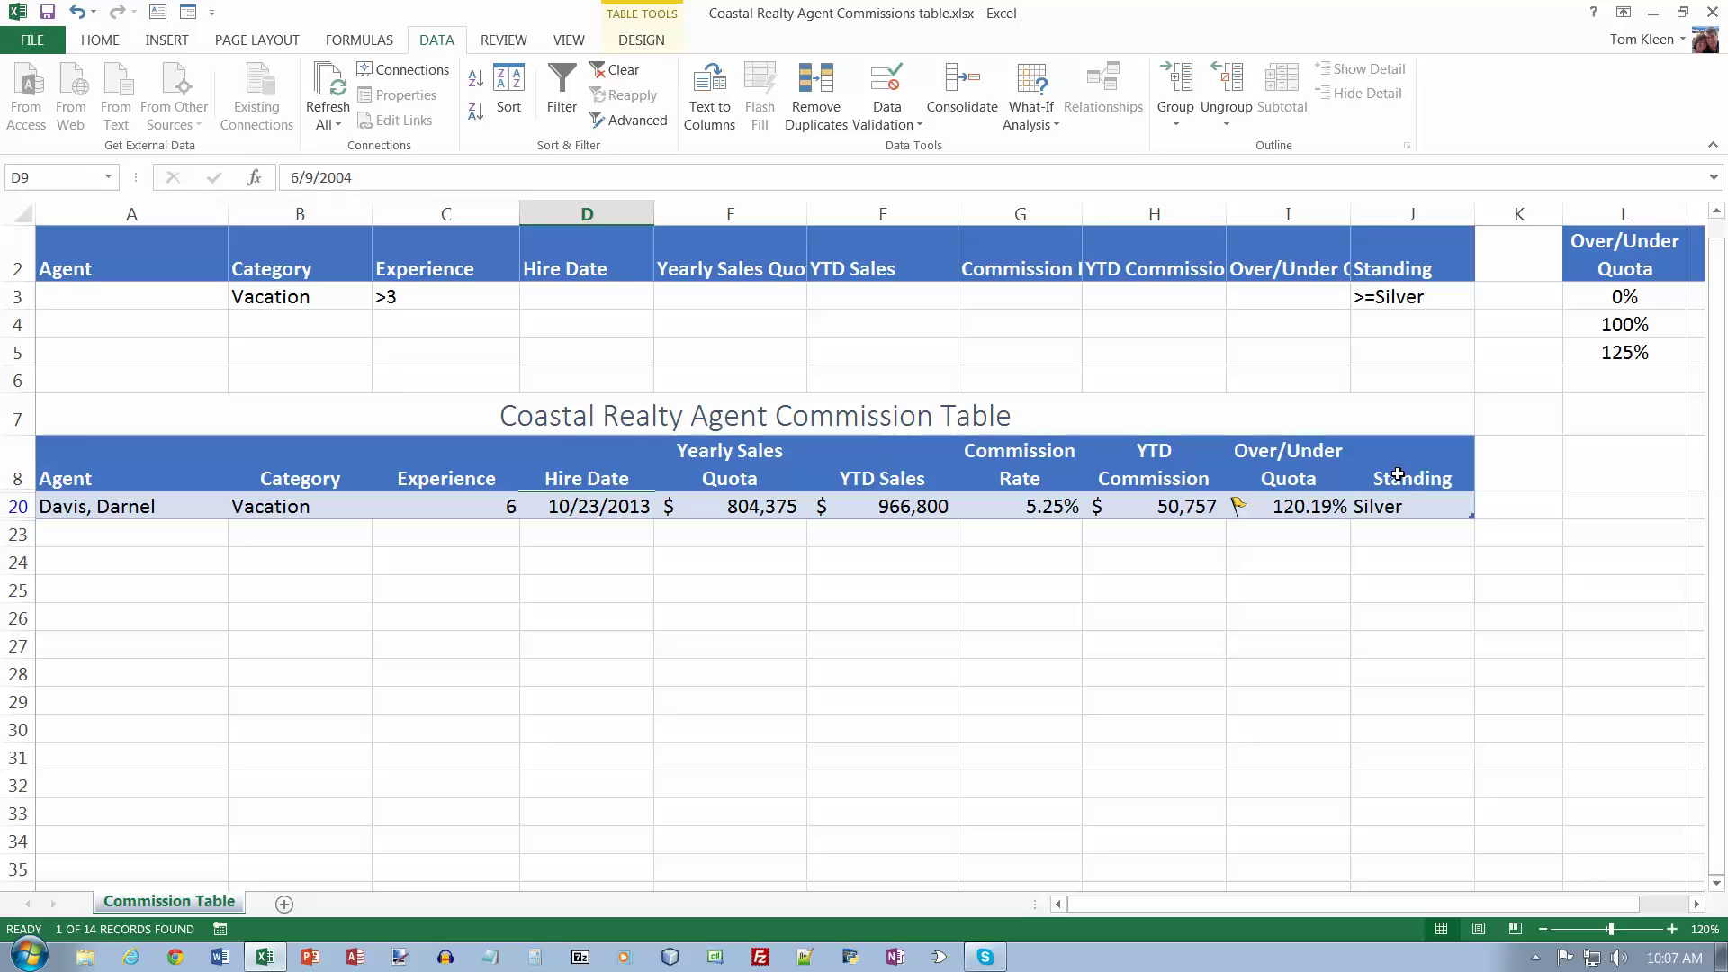
Clear the advanced filter, and copy the table's title and header rows, A7:J8, to cell A25 below the table.
left_click(1375, 296)
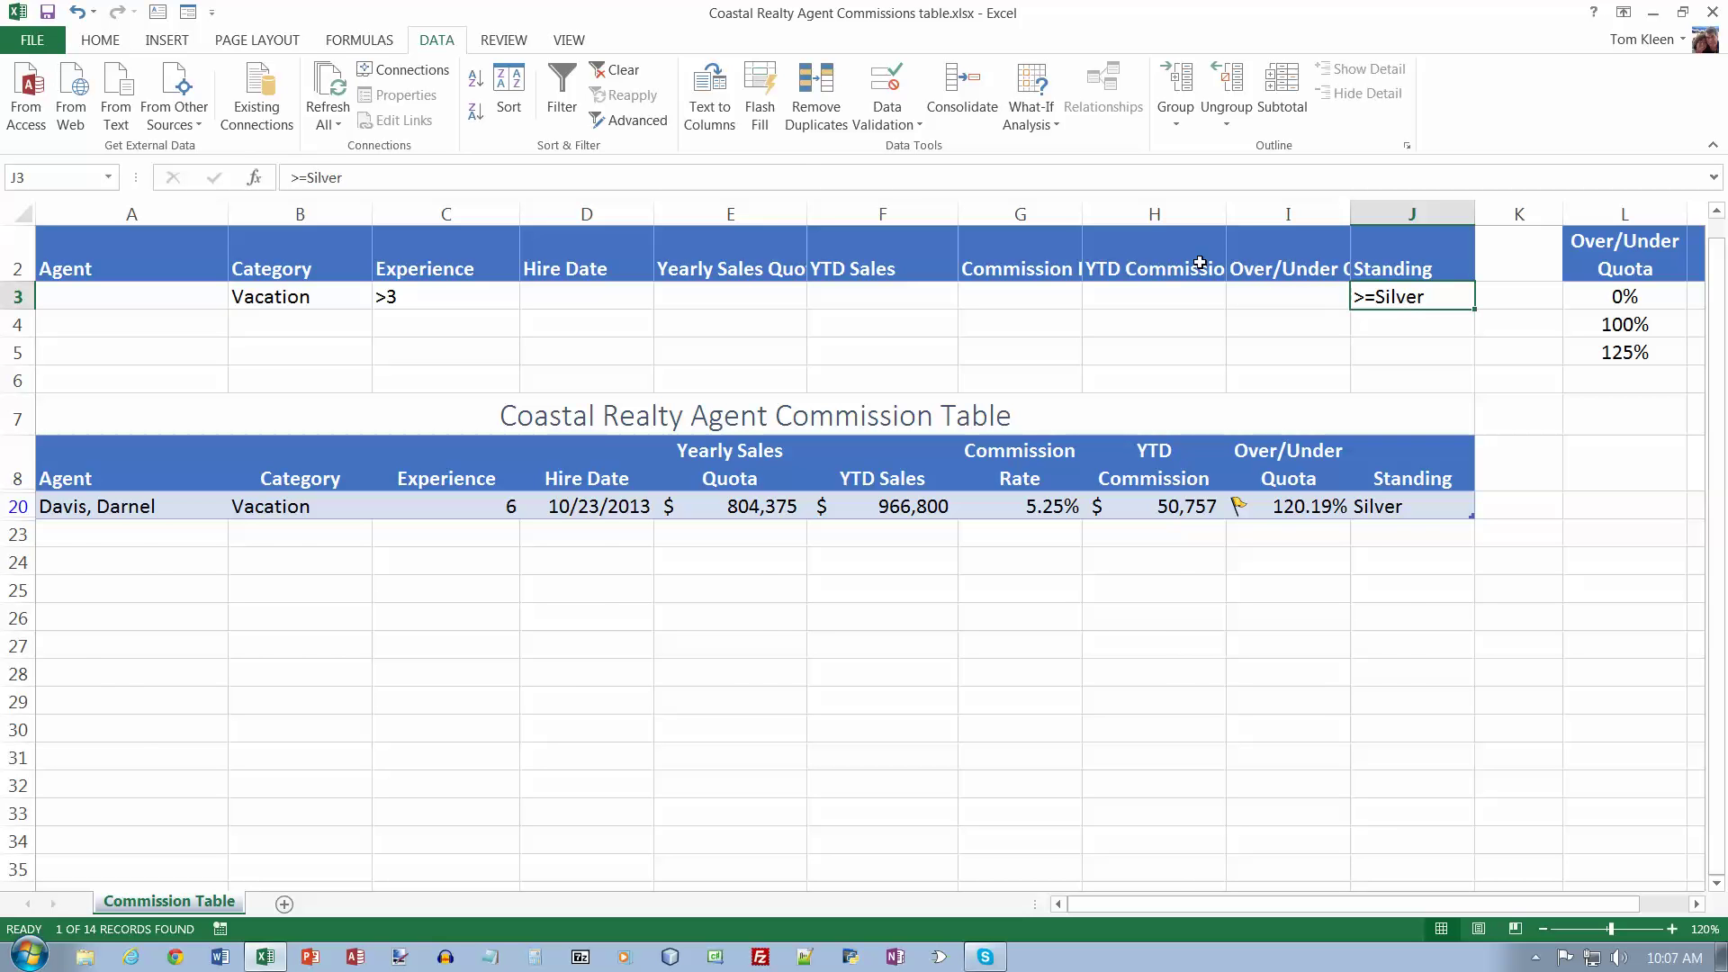
left_click(628, 72)
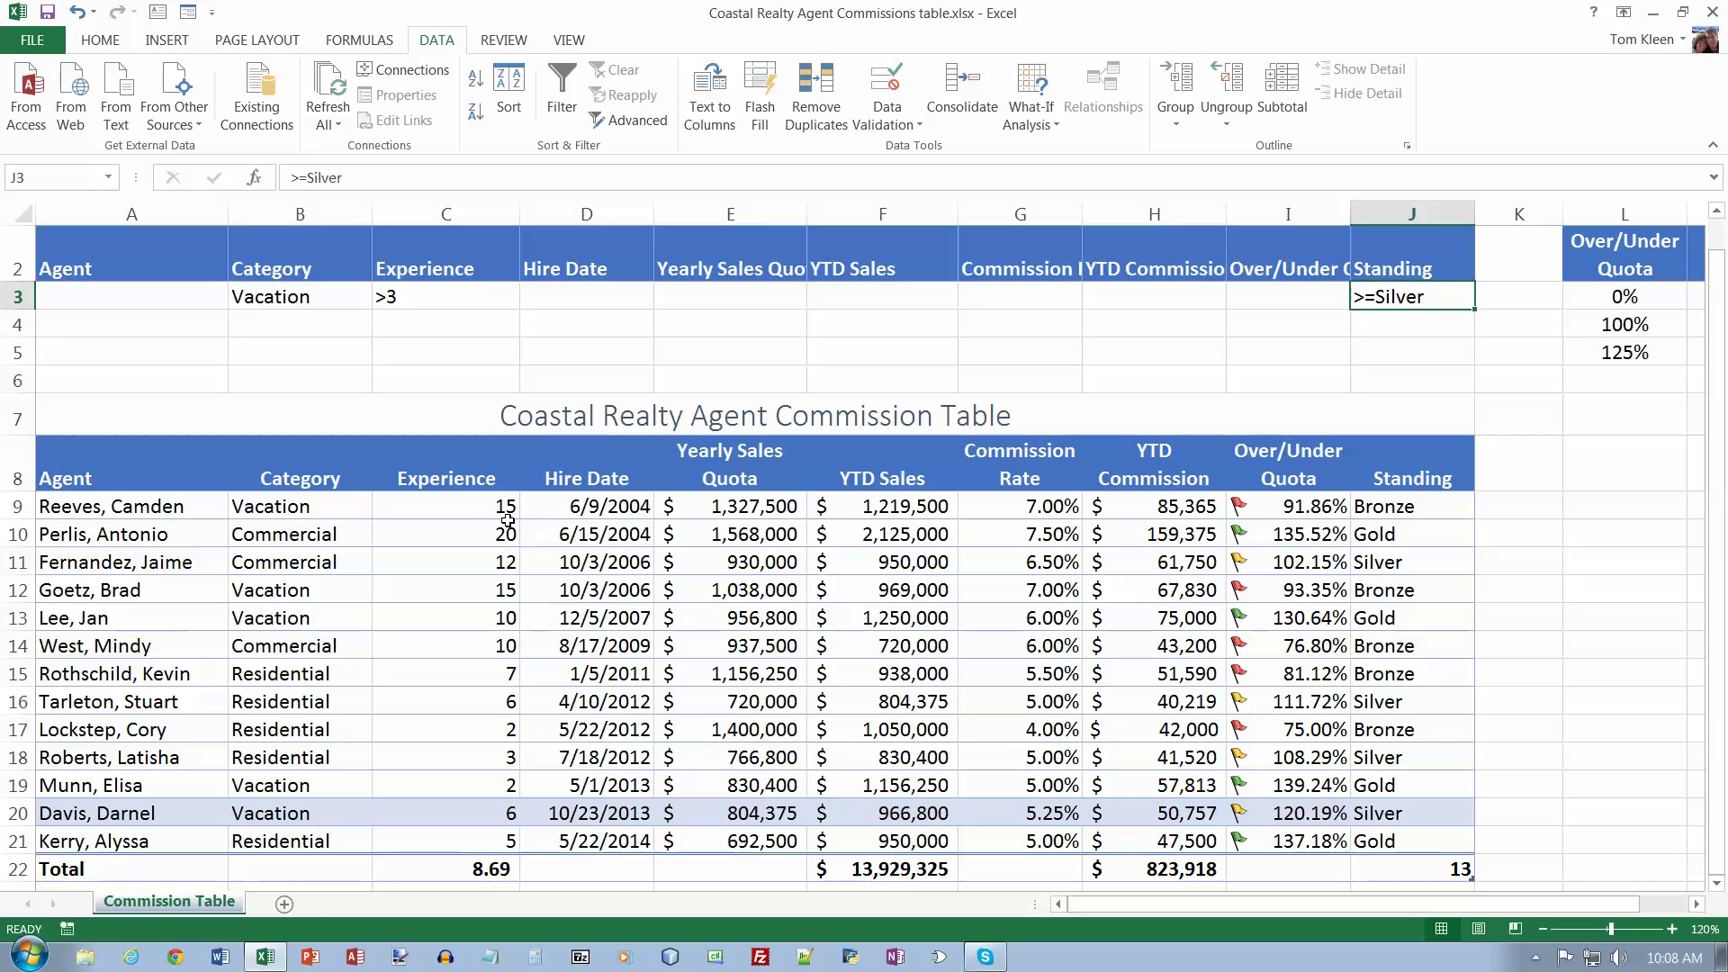
left_click(181, 421)
left_click_drag(181, 421, 171, 441)
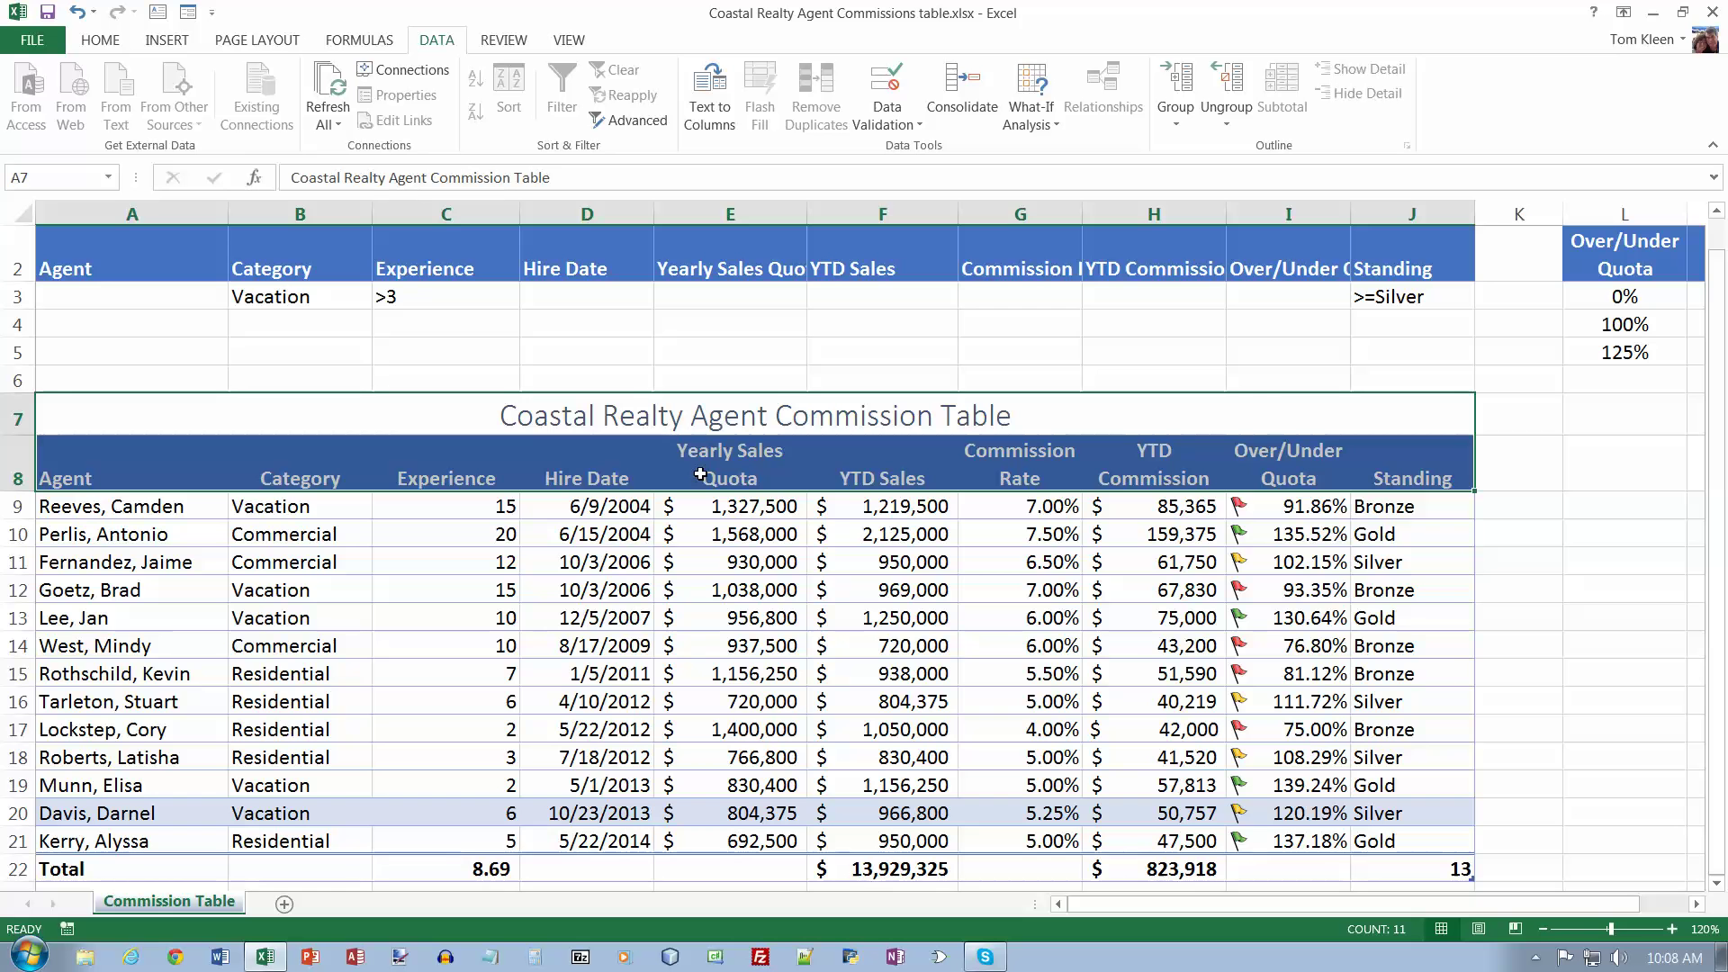
key("ctrl+c")
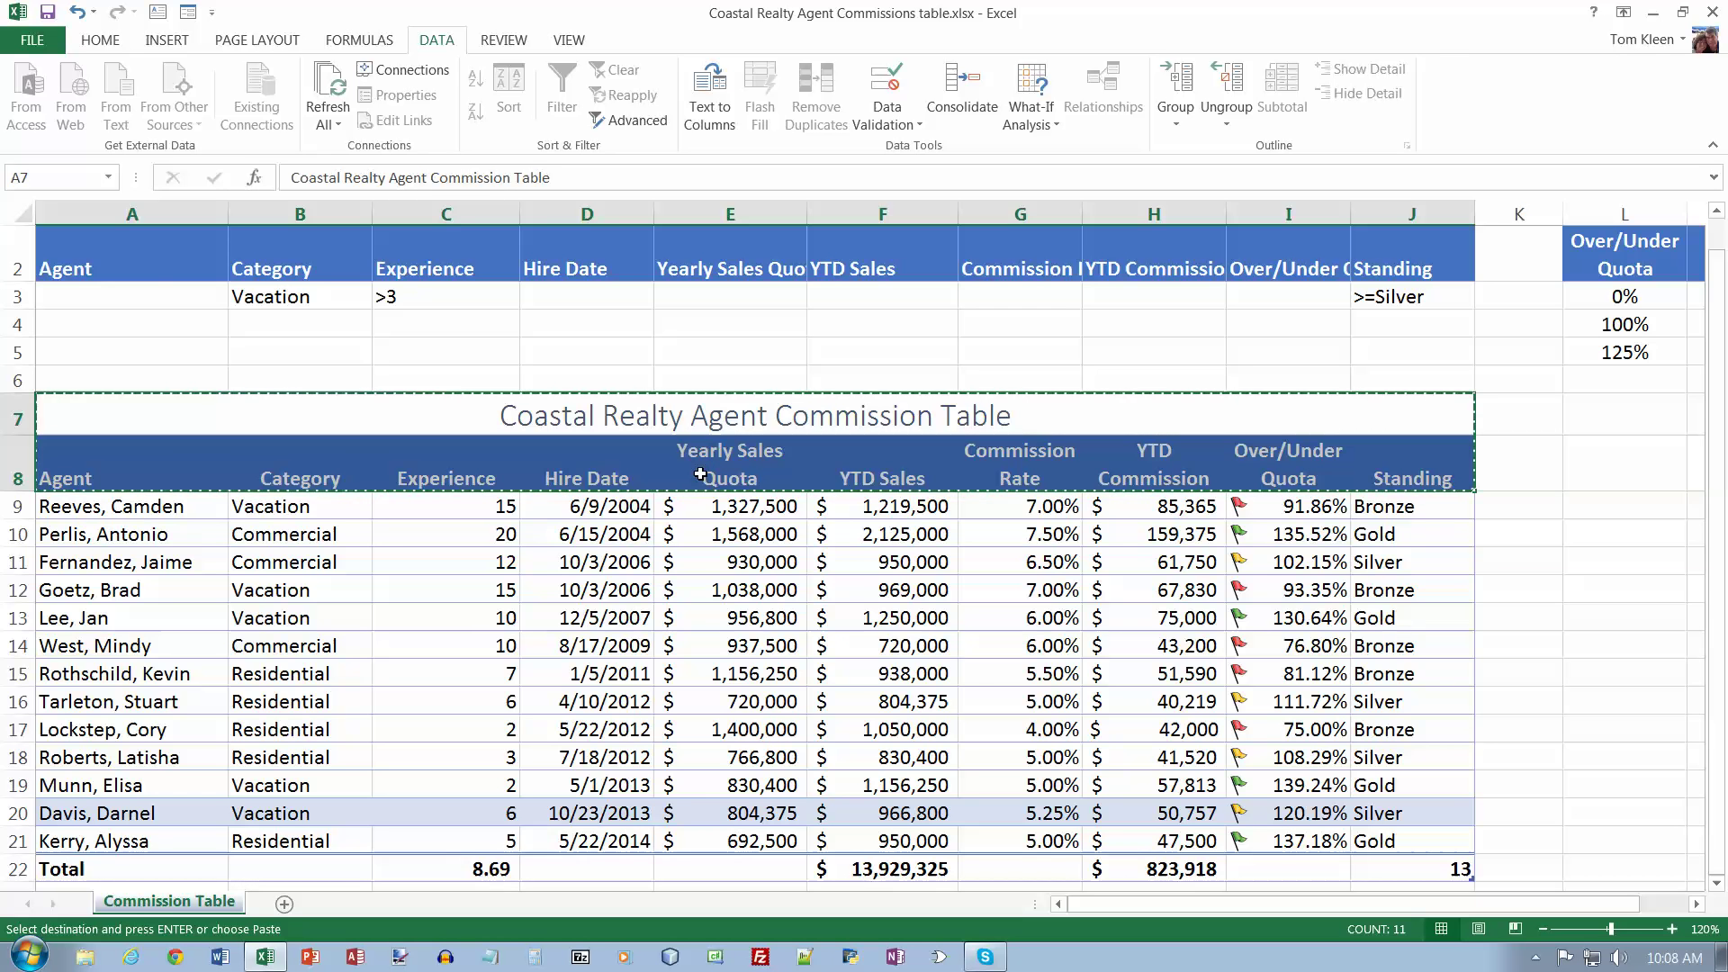
scroll(618, 609, "down", 5)
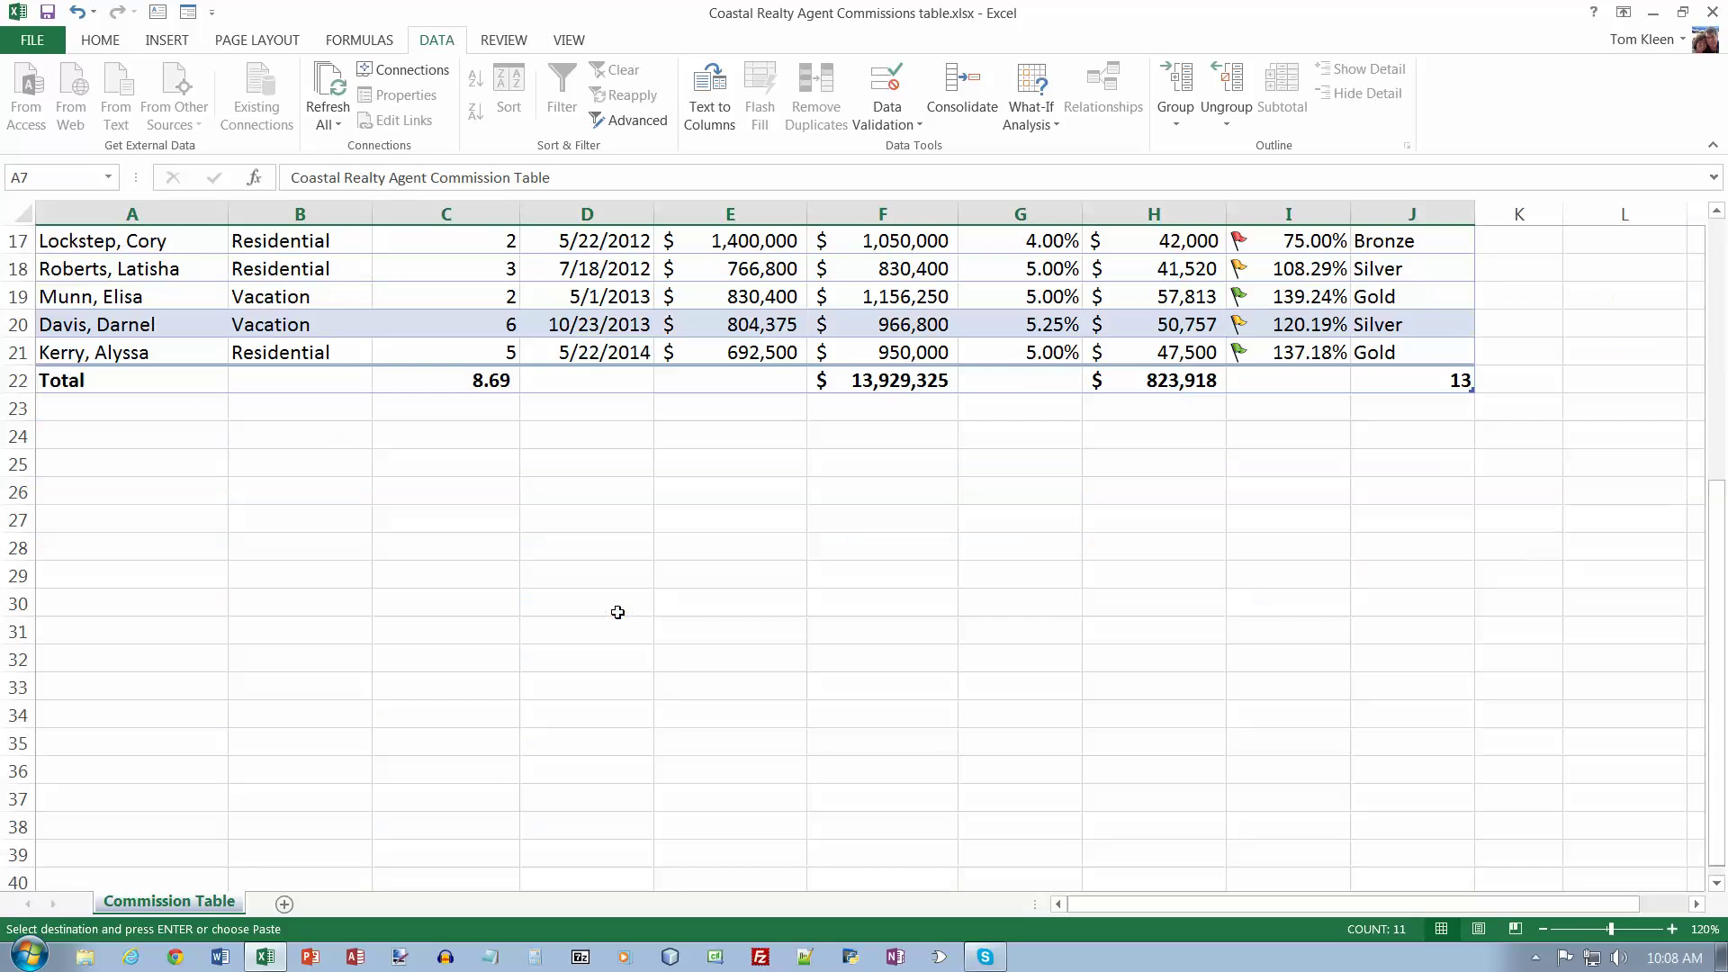
left_click(149, 469)
key("ctrl+v")
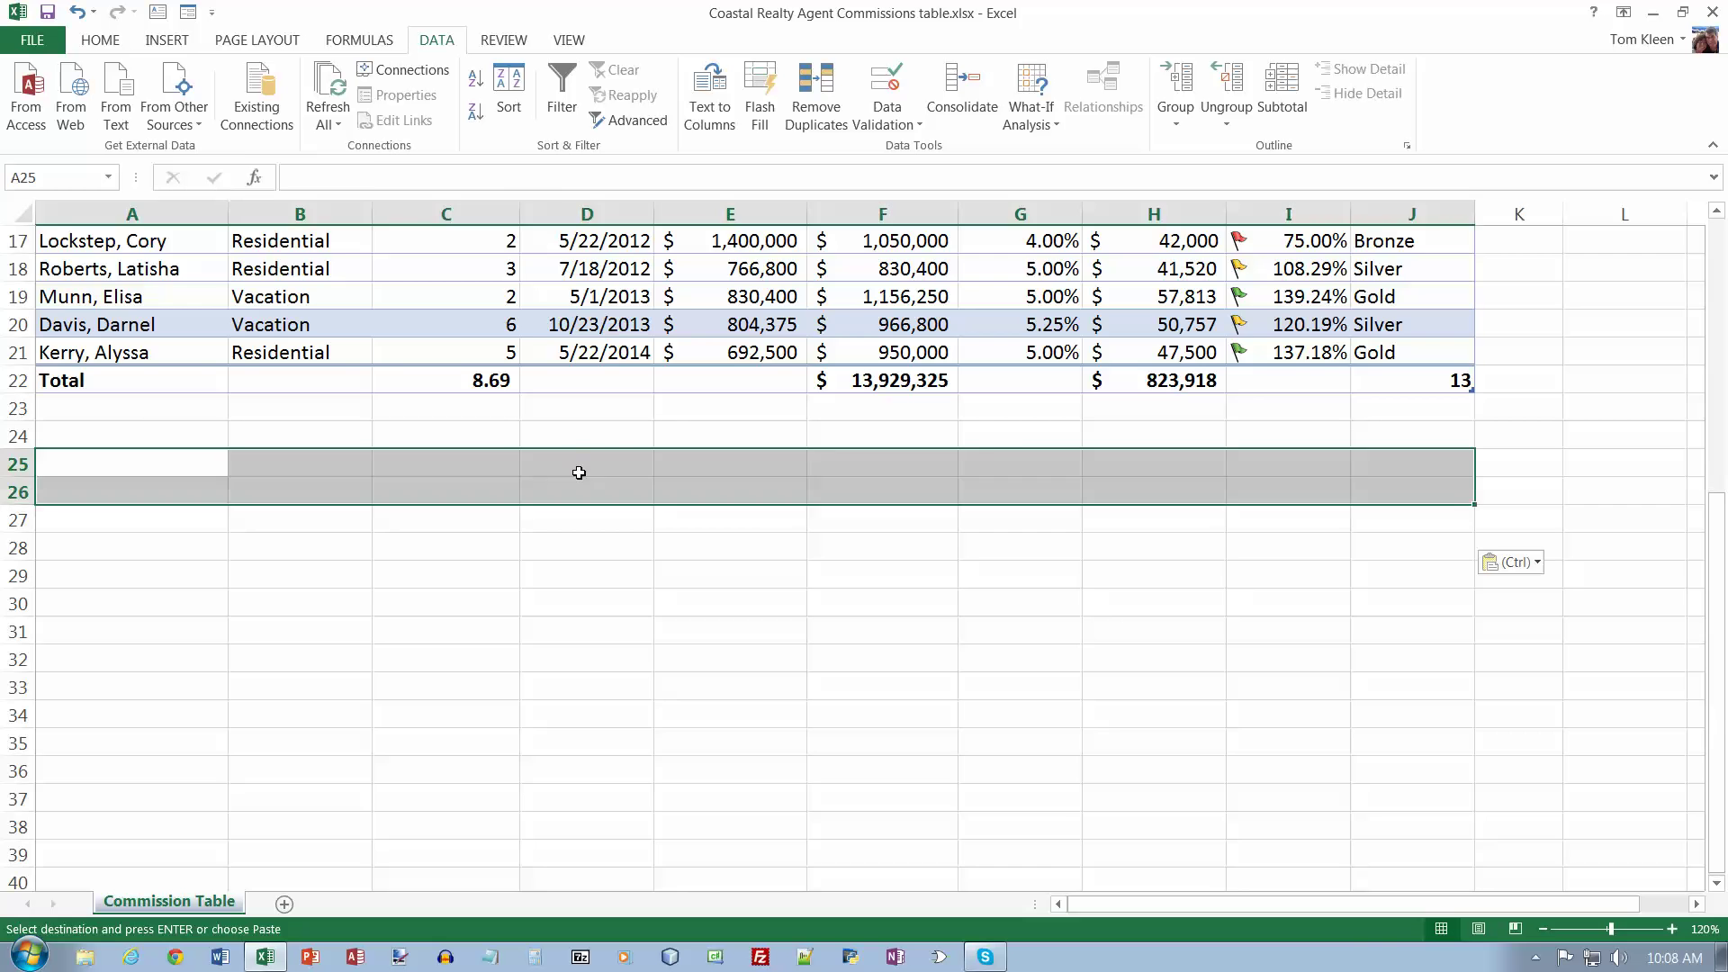
Copy the formatting of the Agent header in A8 onto the lower header row, A26:J26, and wrap its text.
scroll(348, 511, "up", 4)
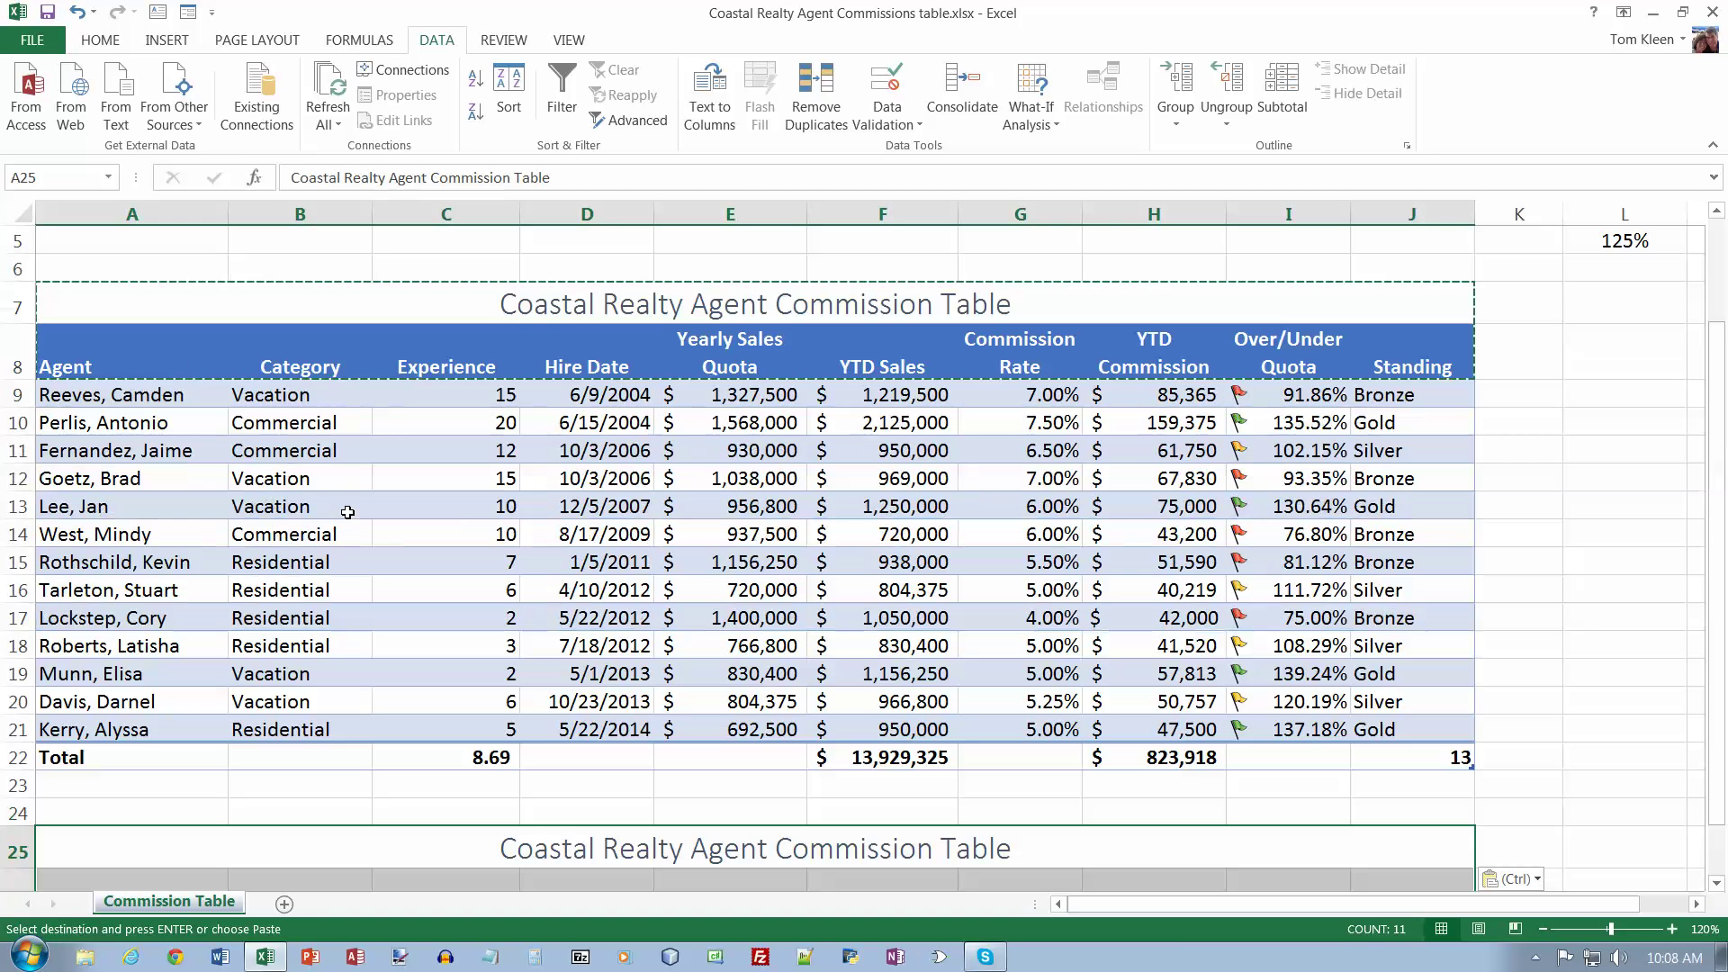
left_click(151, 362)
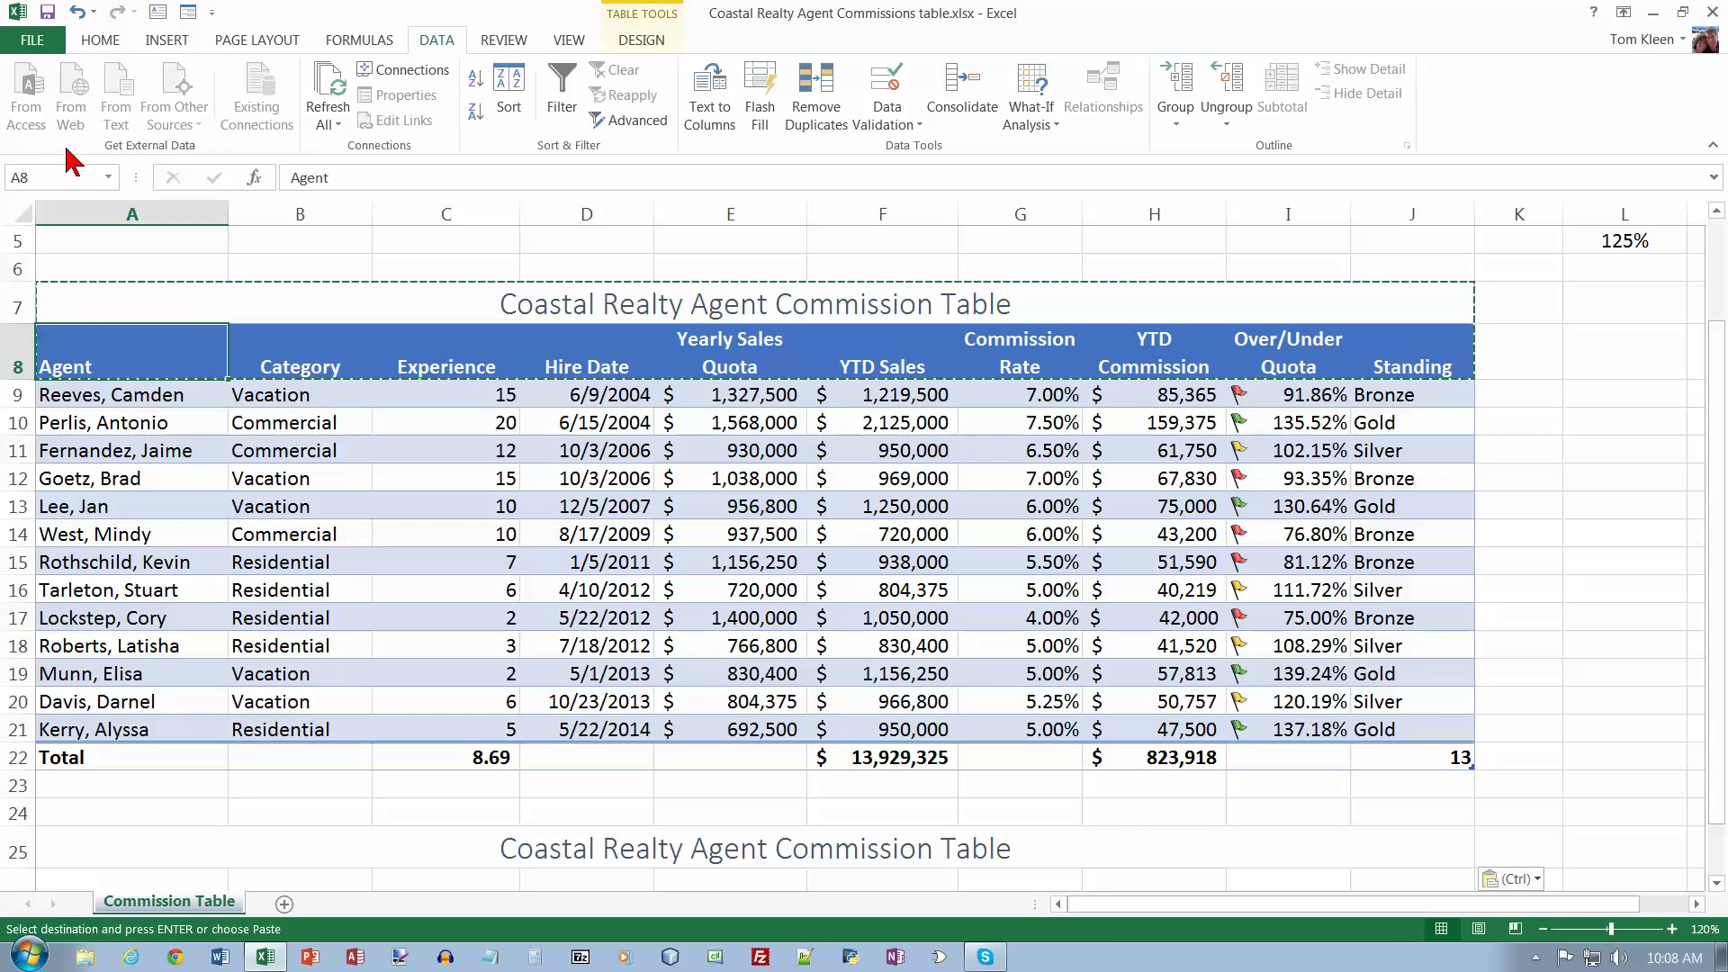
left_click(96, 42)
left_click(89, 118)
scroll(225, 509, "down", 5)
mouse_move(180, 450)
left_mouse_down()
mouse_move(467, 432)
mouse_move(1365, 433)
left_mouse_up()
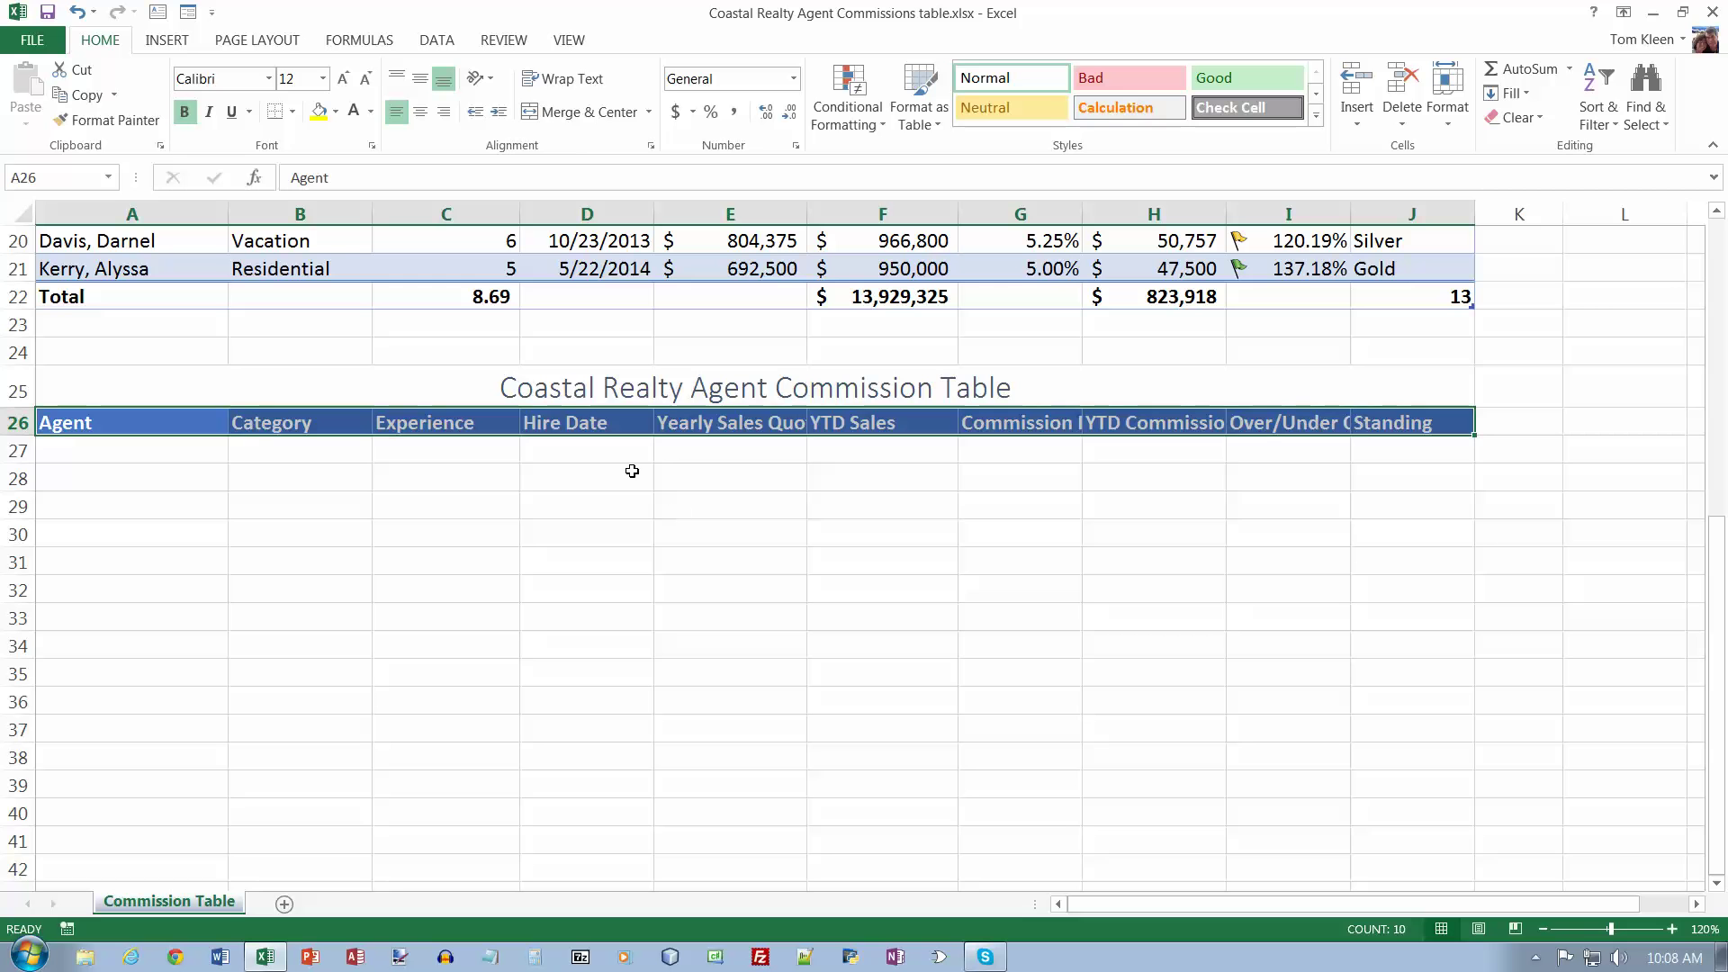
left_click(564, 83)
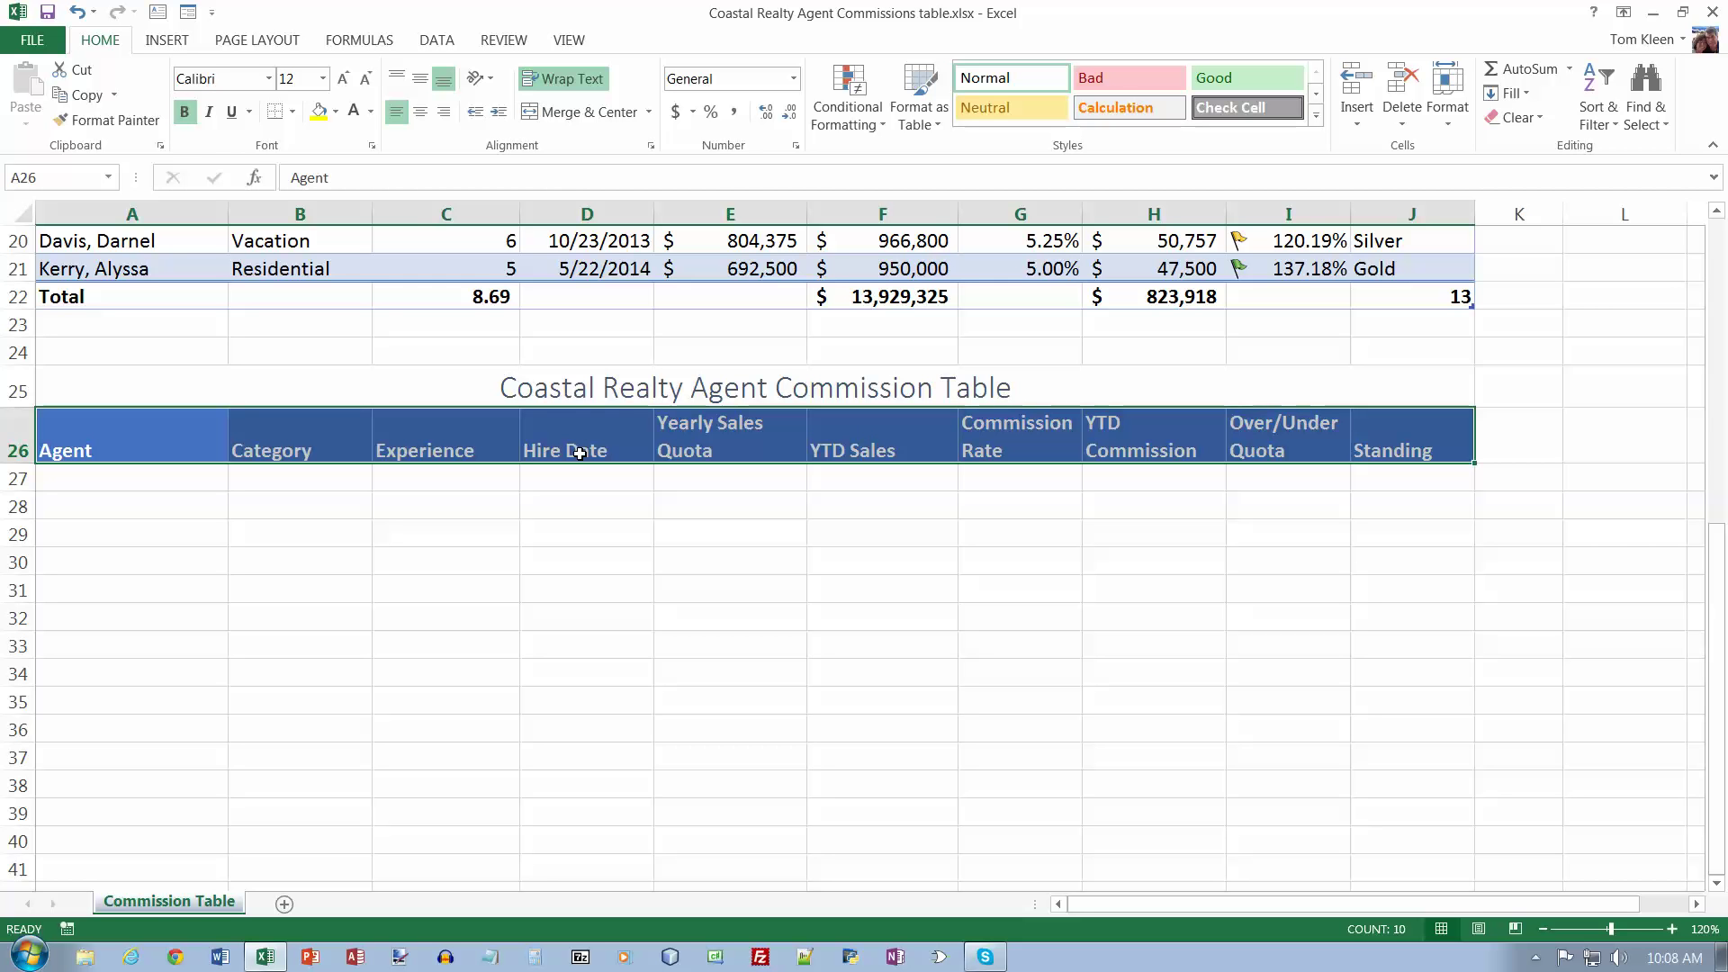
Replace the title in A25 with Extract Area.
left_click(628, 395)
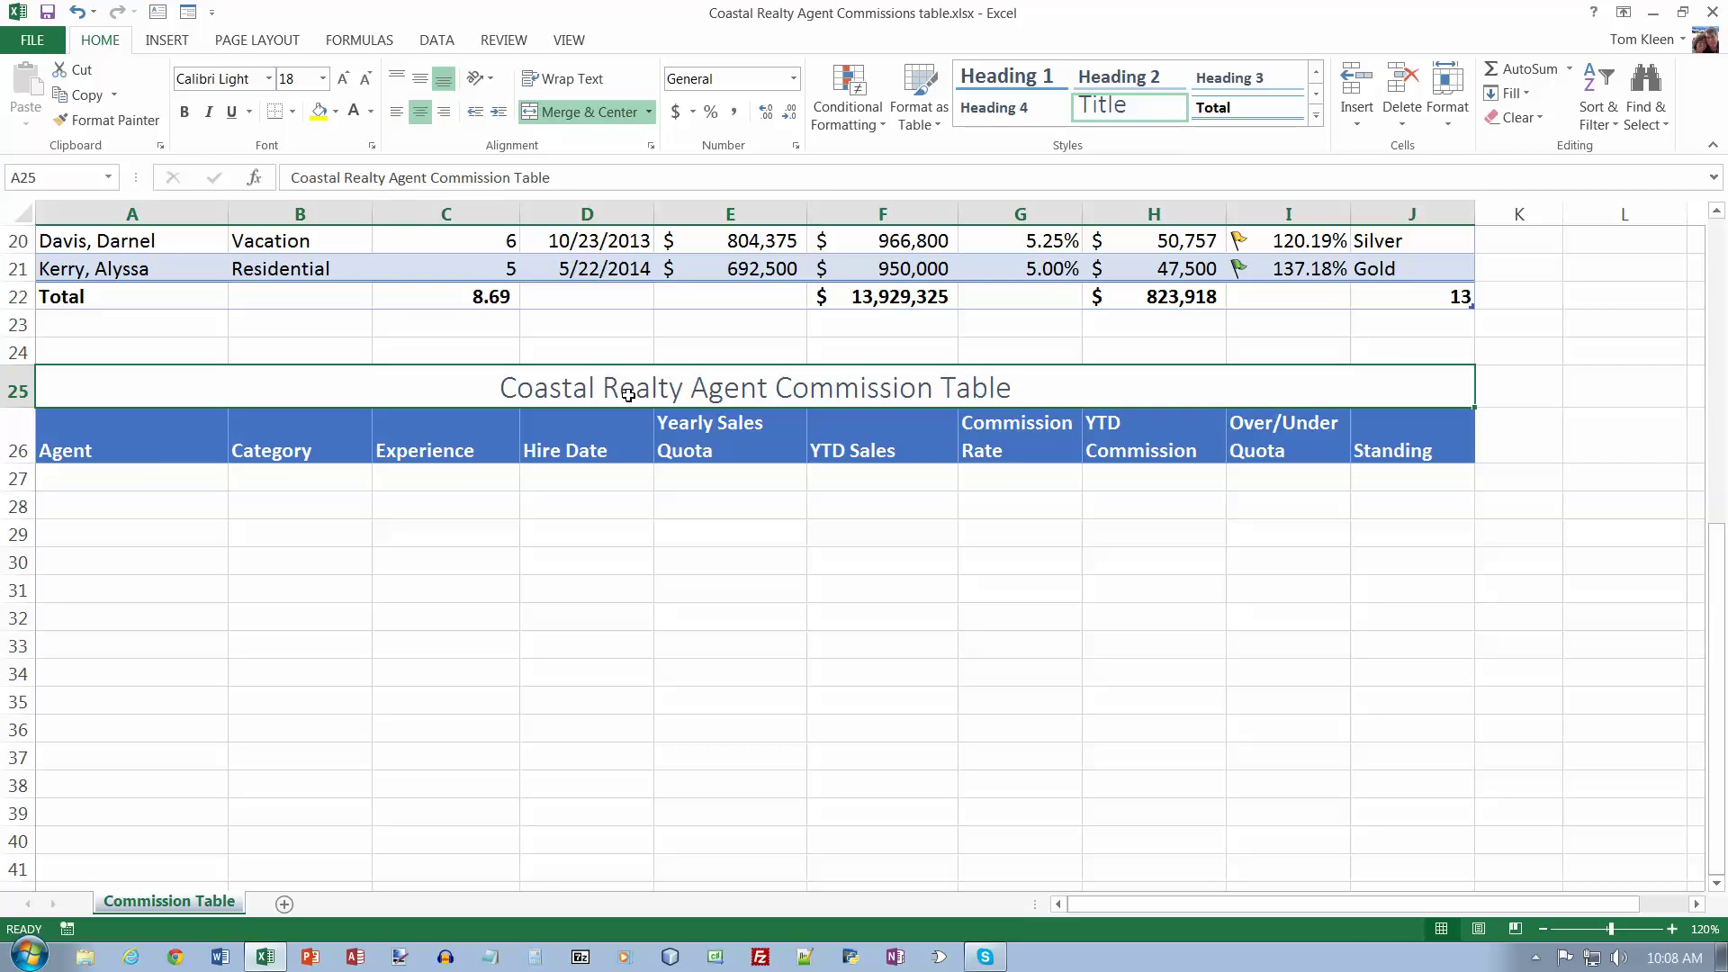
type("Extract")
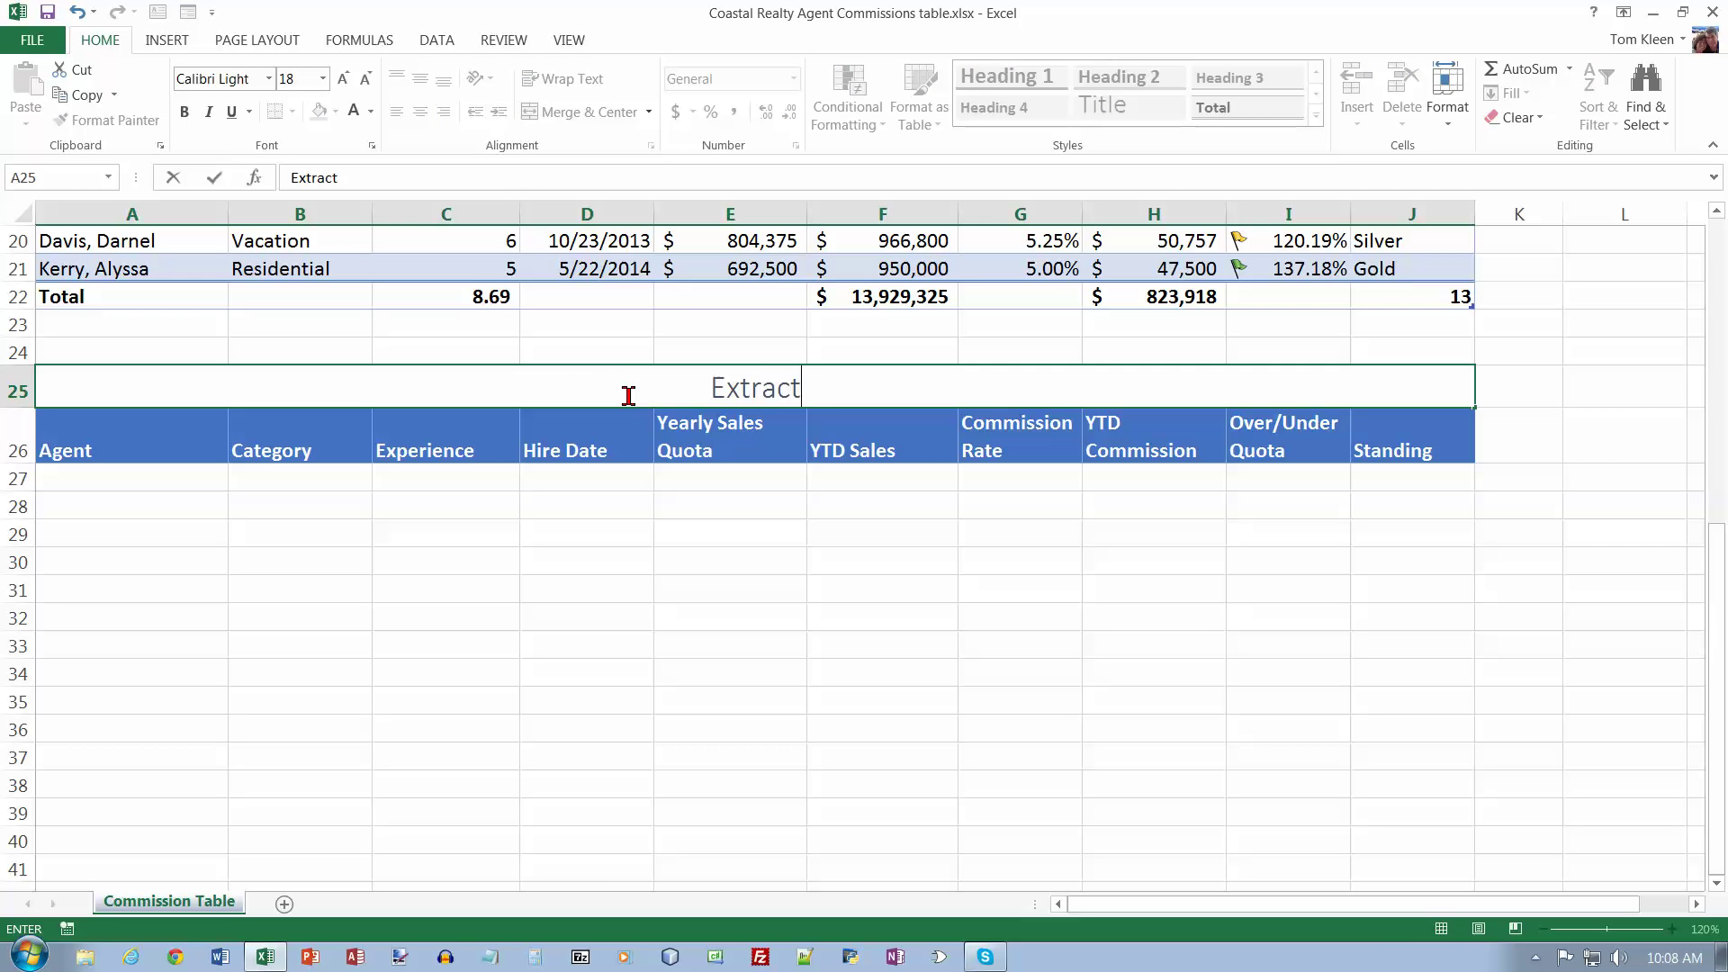
type(" Area")
key("Return")
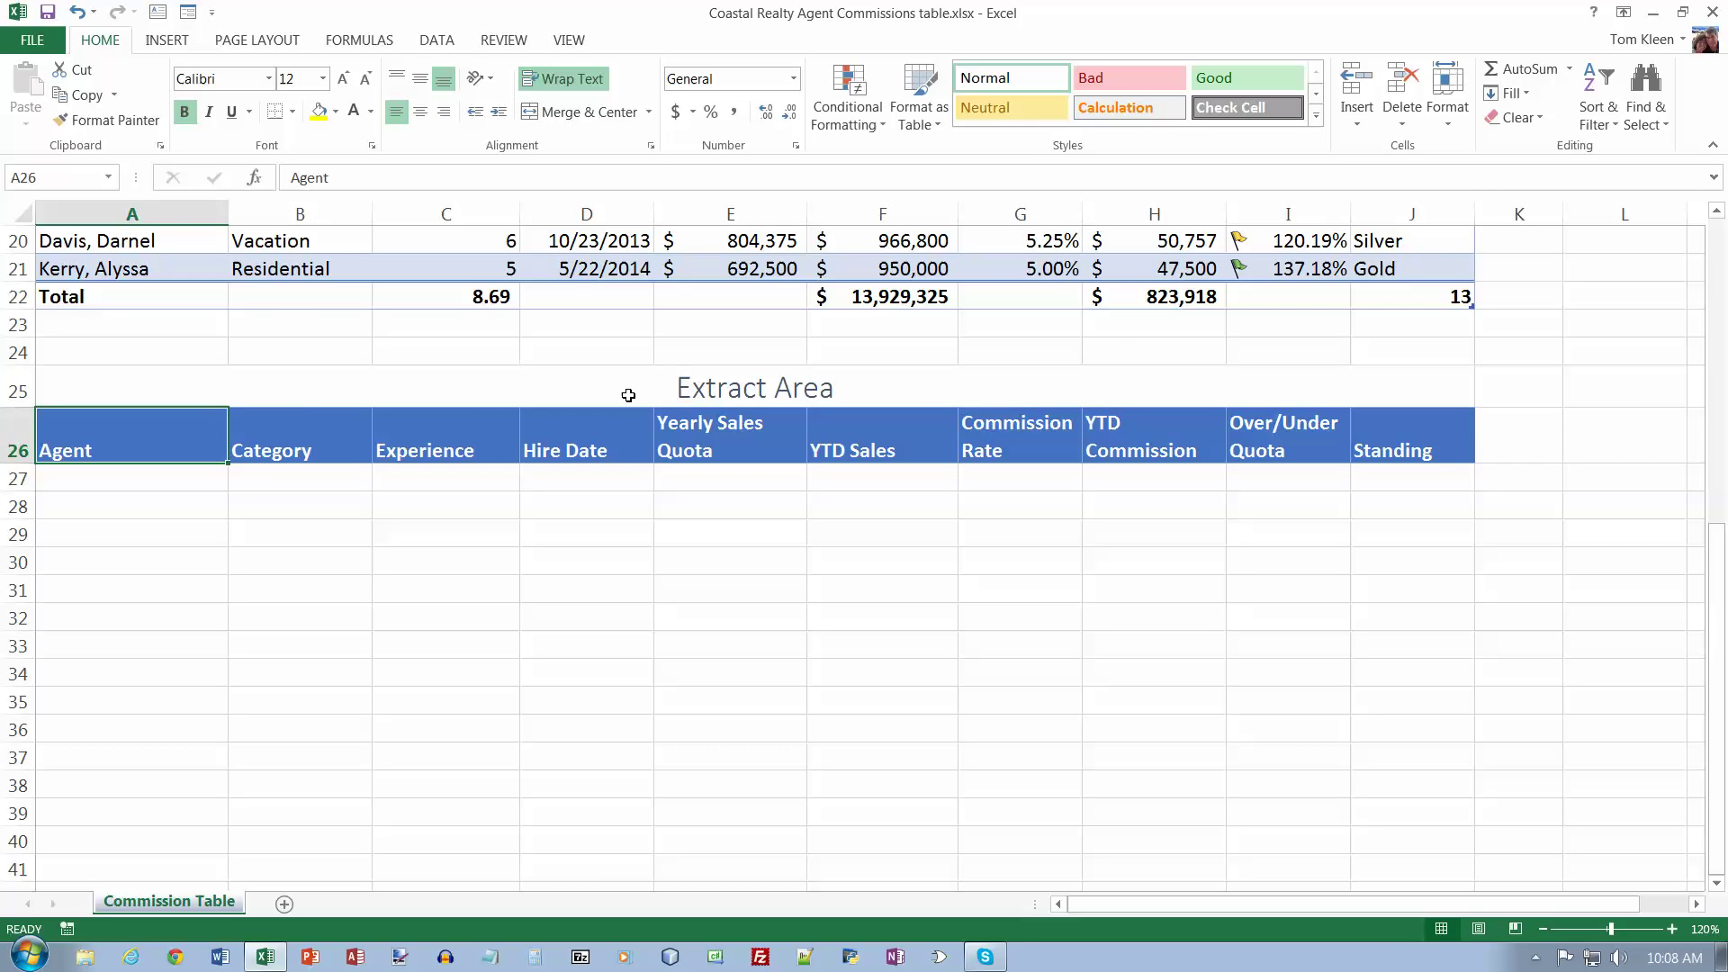
Compare the criteria range and the commission table with the extract area below them.
scroll(616, 365, "up", 4)
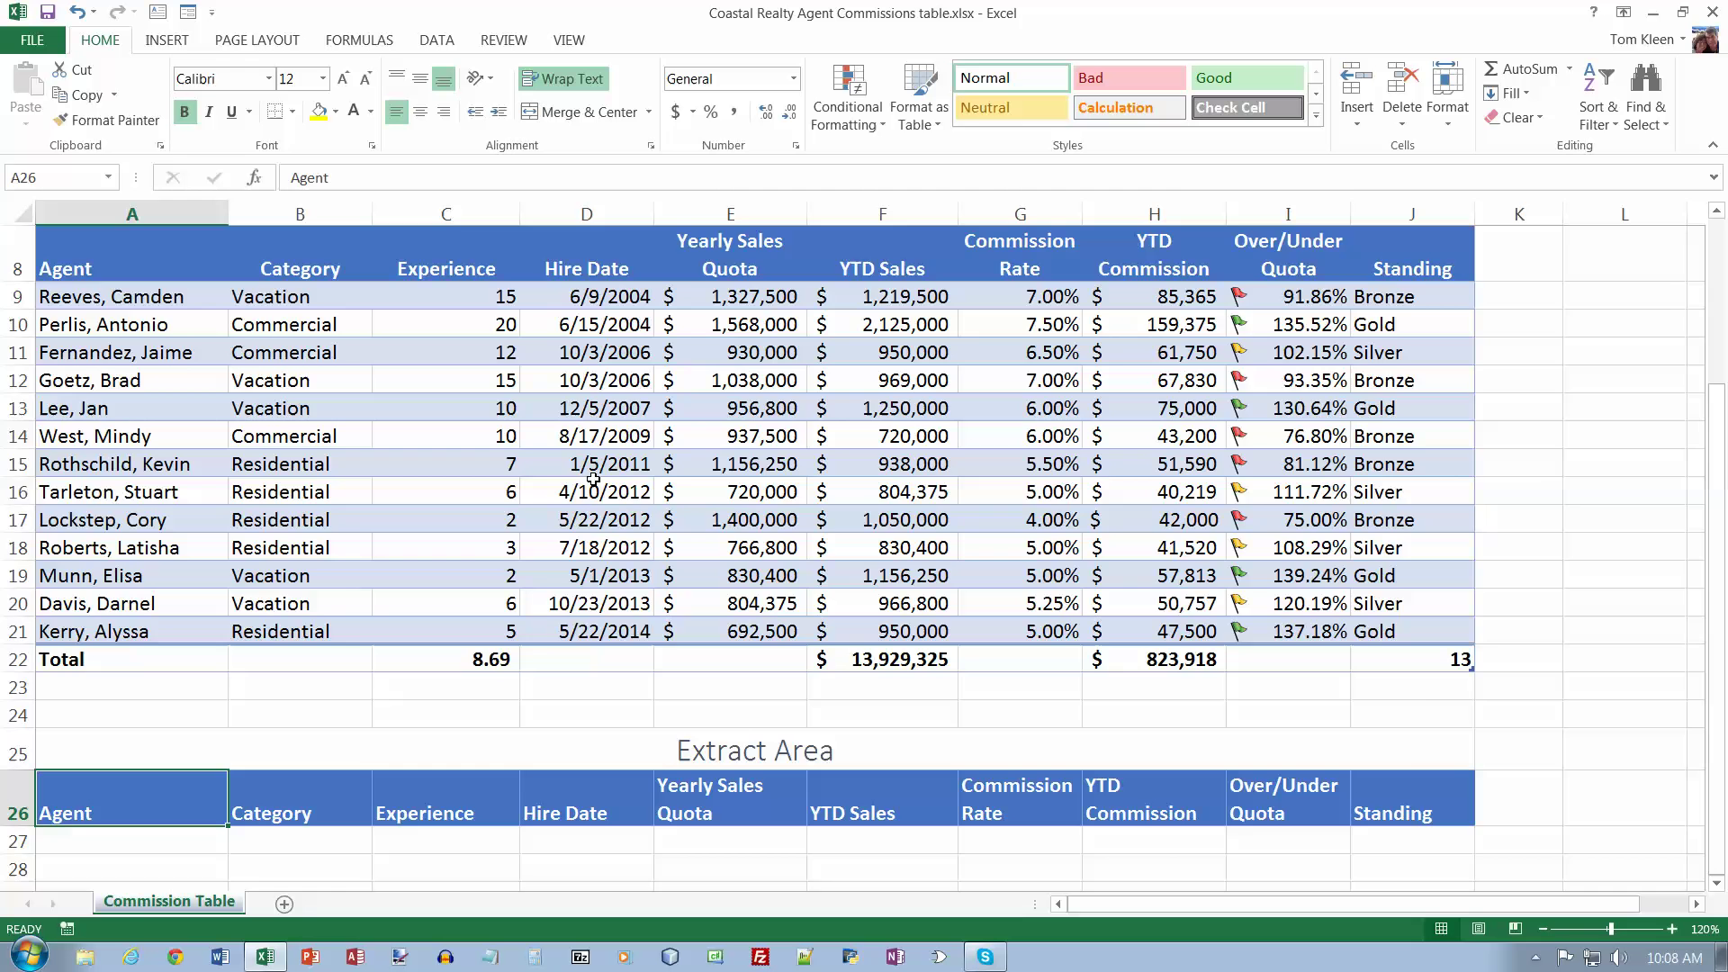
scroll(590, 477, "up", 3)
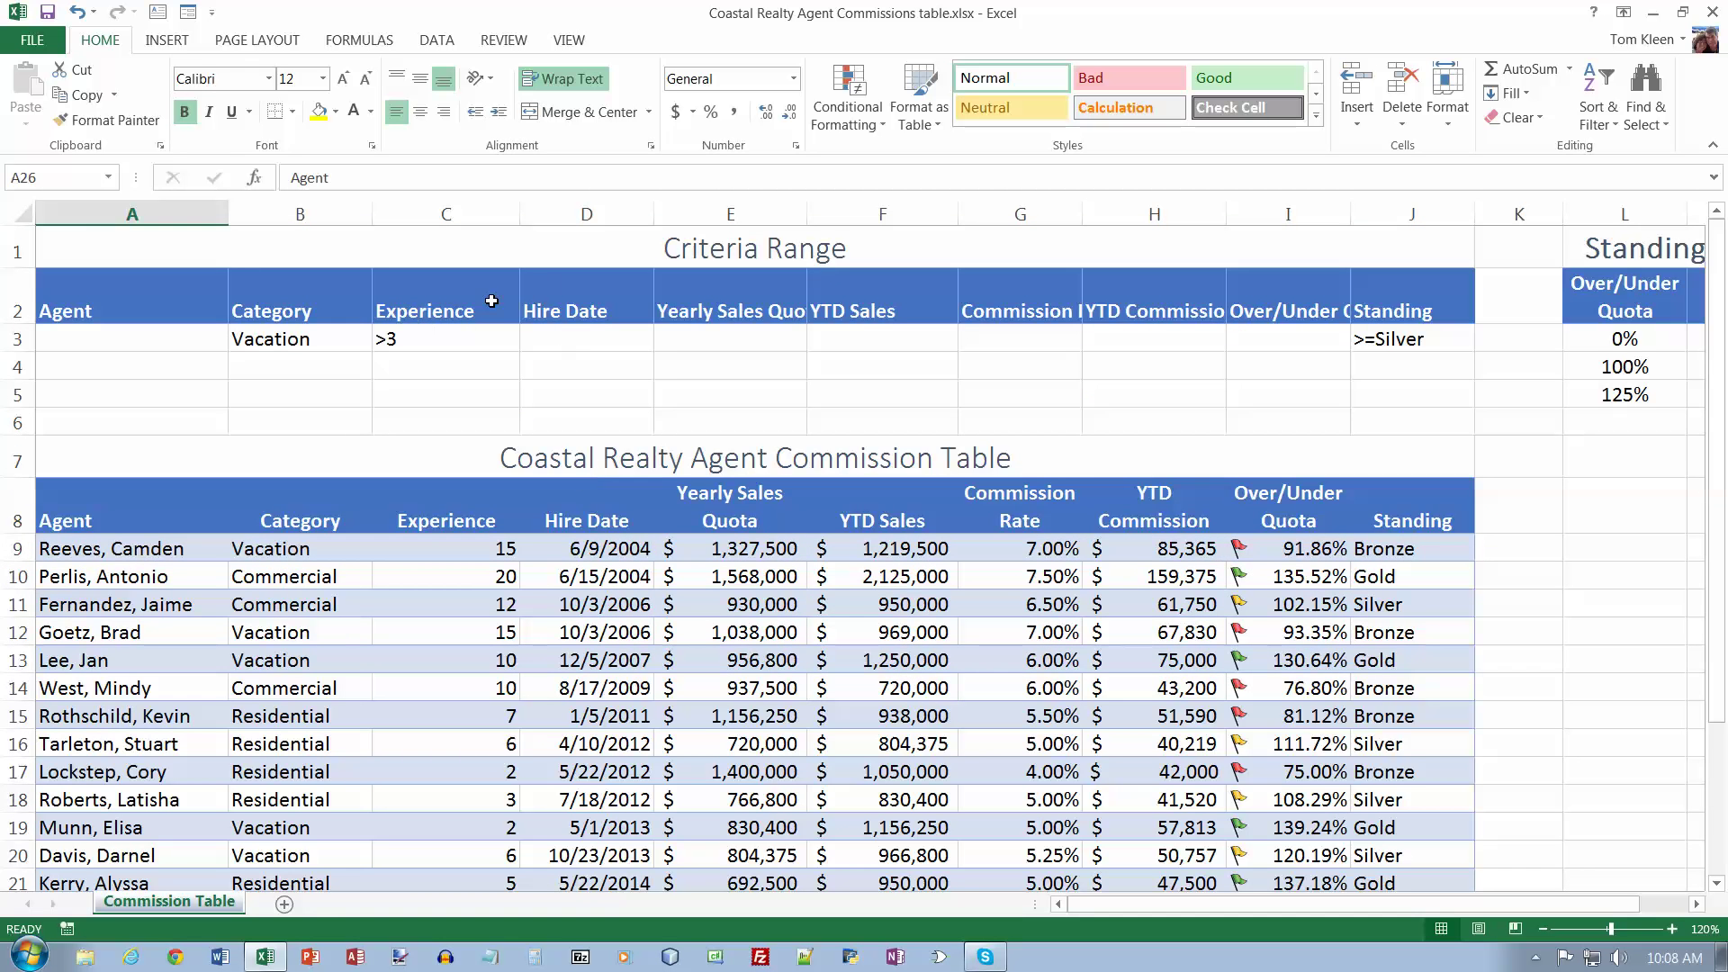
scroll(544, 342, "down", 6)
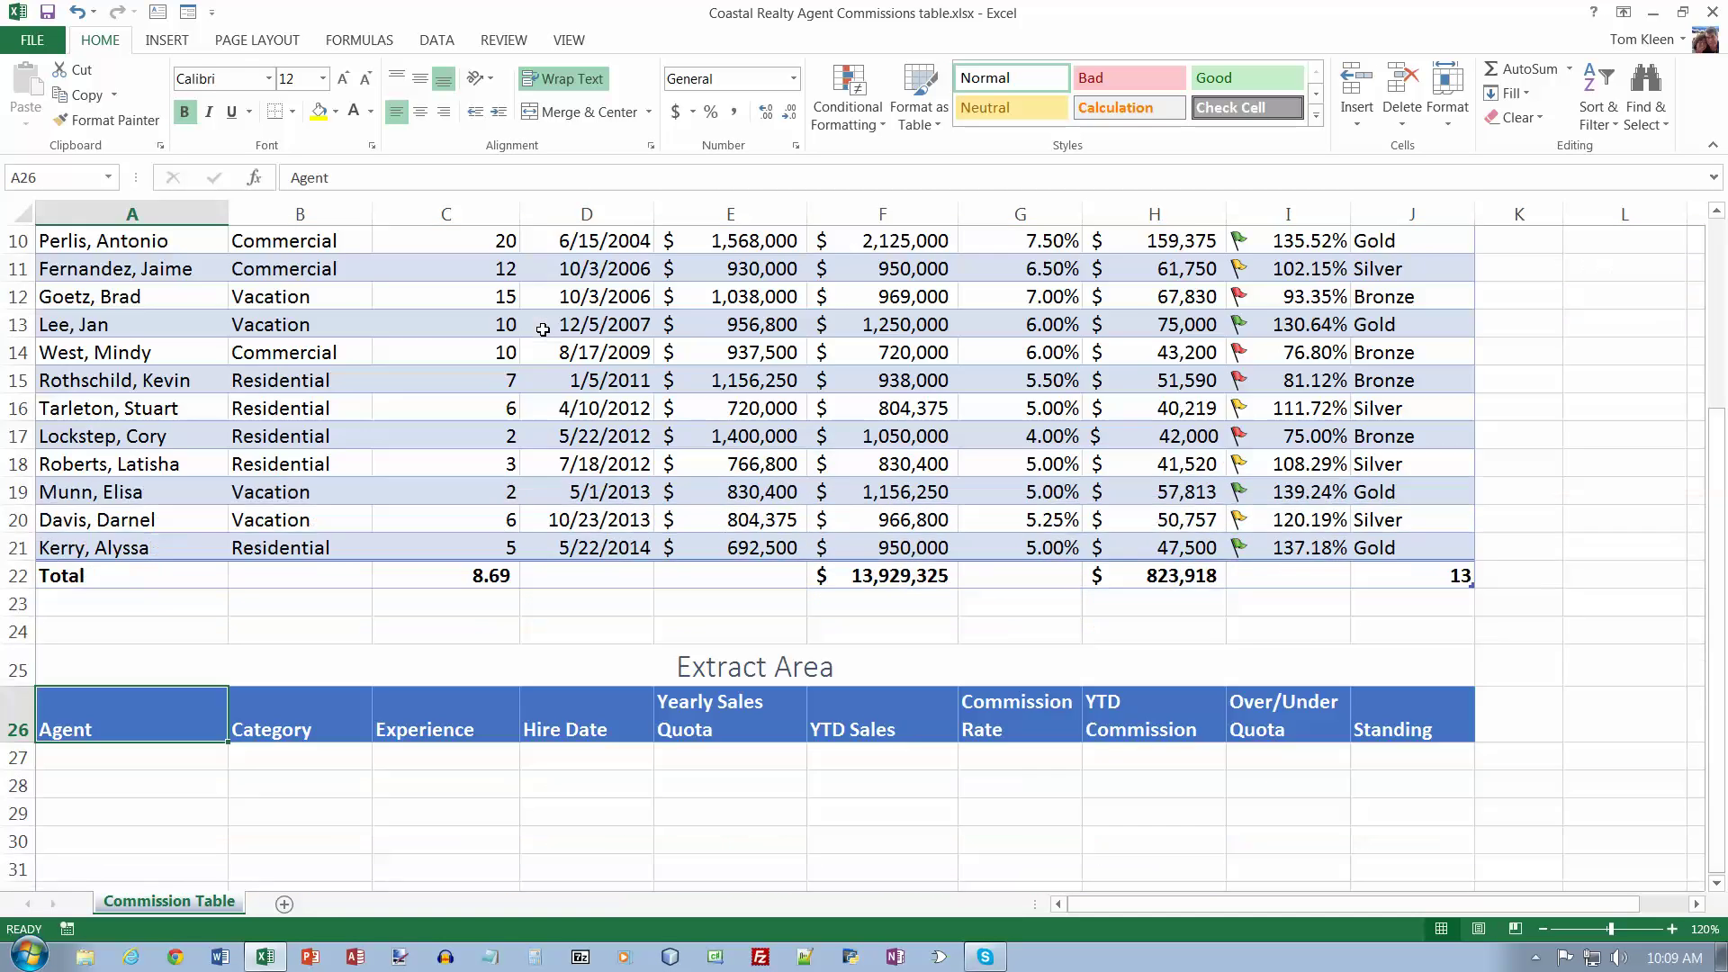
scroll(565, 462, "up", 4)
scroll(565, 463, "down", 4)
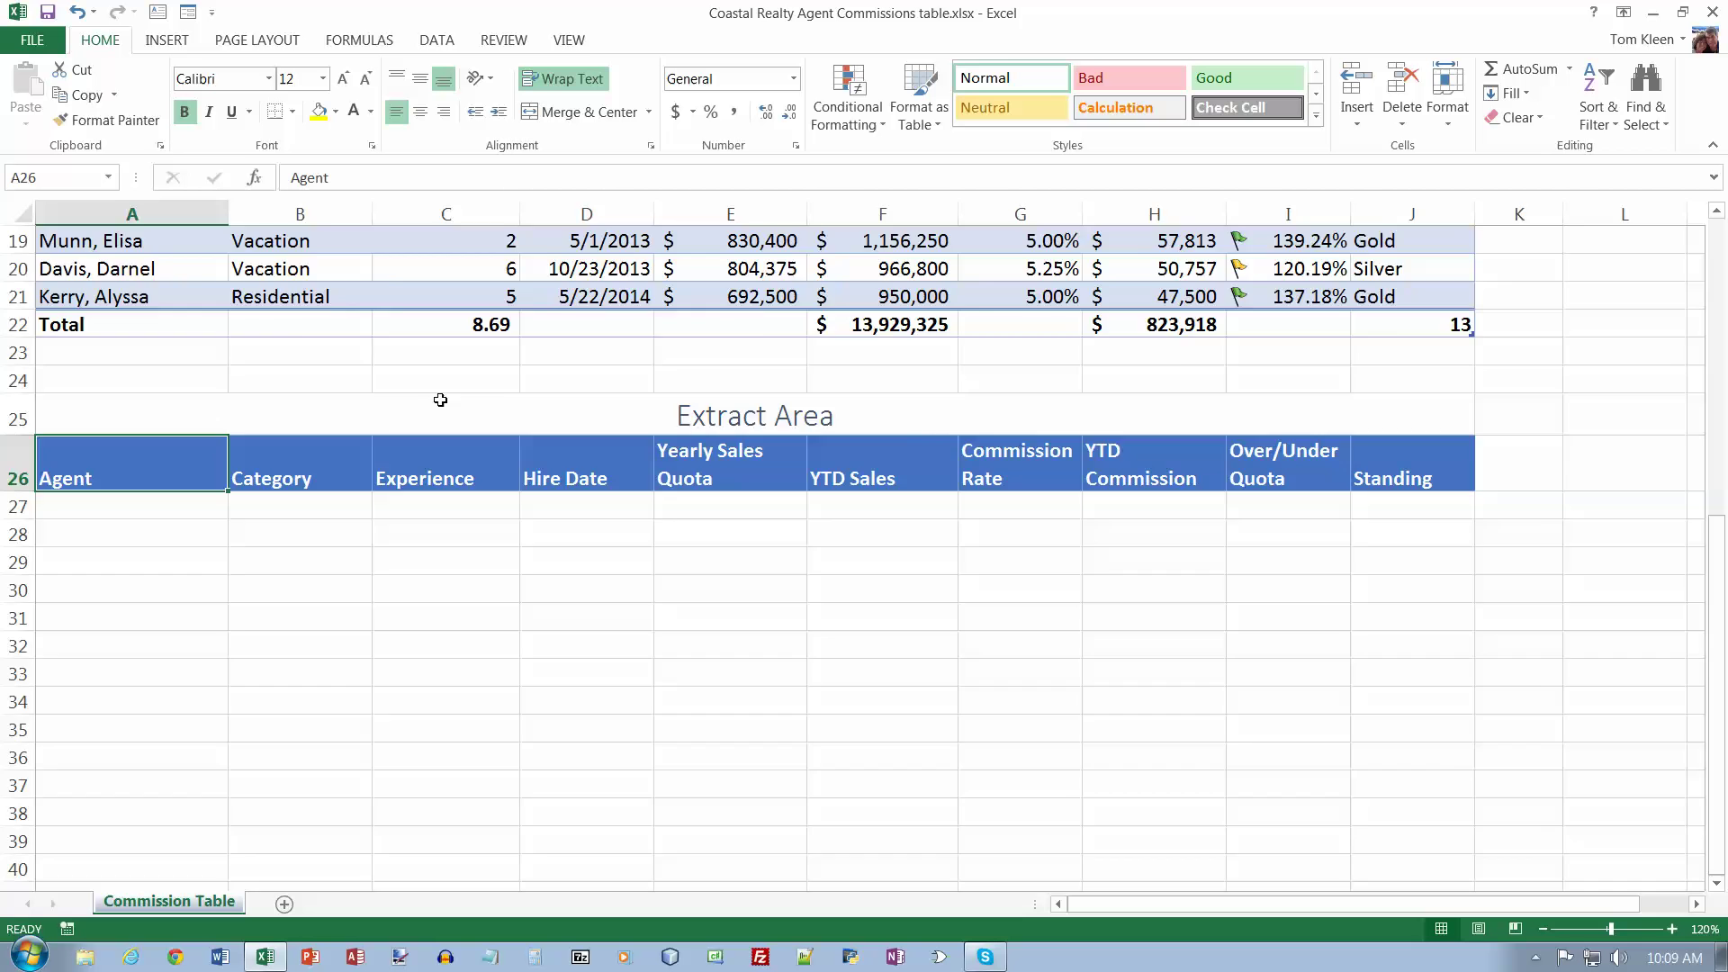
scroll(402, 548, "up", 6)
left_click(431, 550)
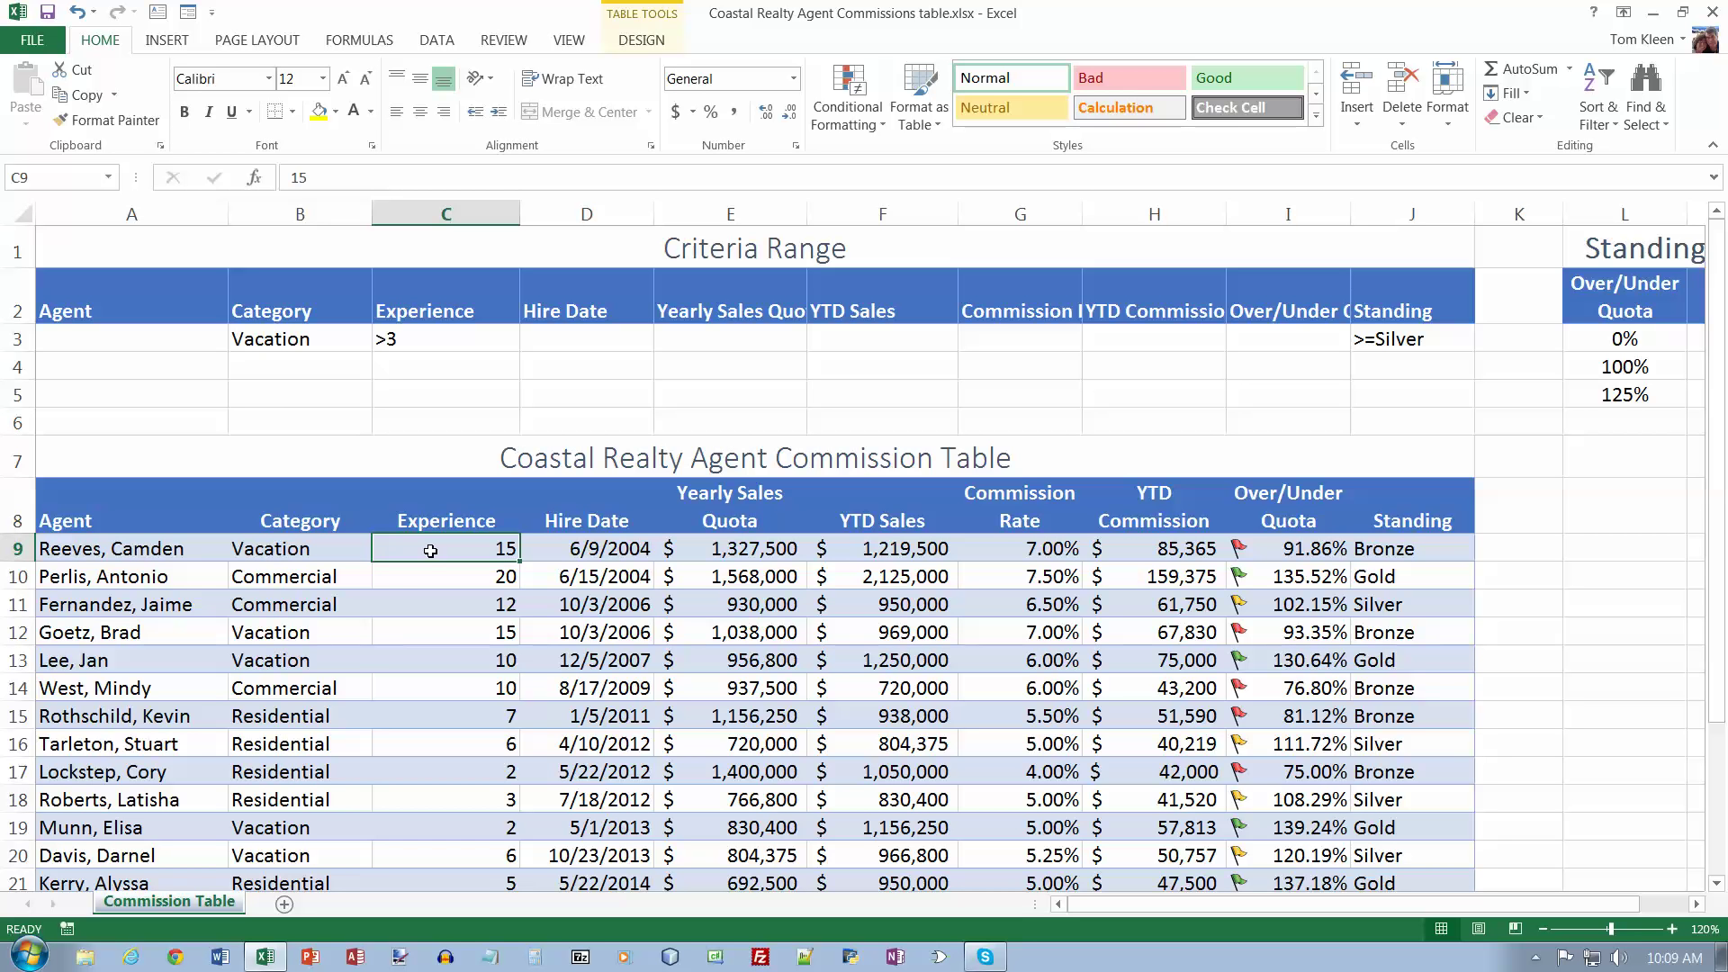
Name the extract area's header row and the blank row beneath it, A26:J27, as Extract.
scroll(417, 590, "down", 5)
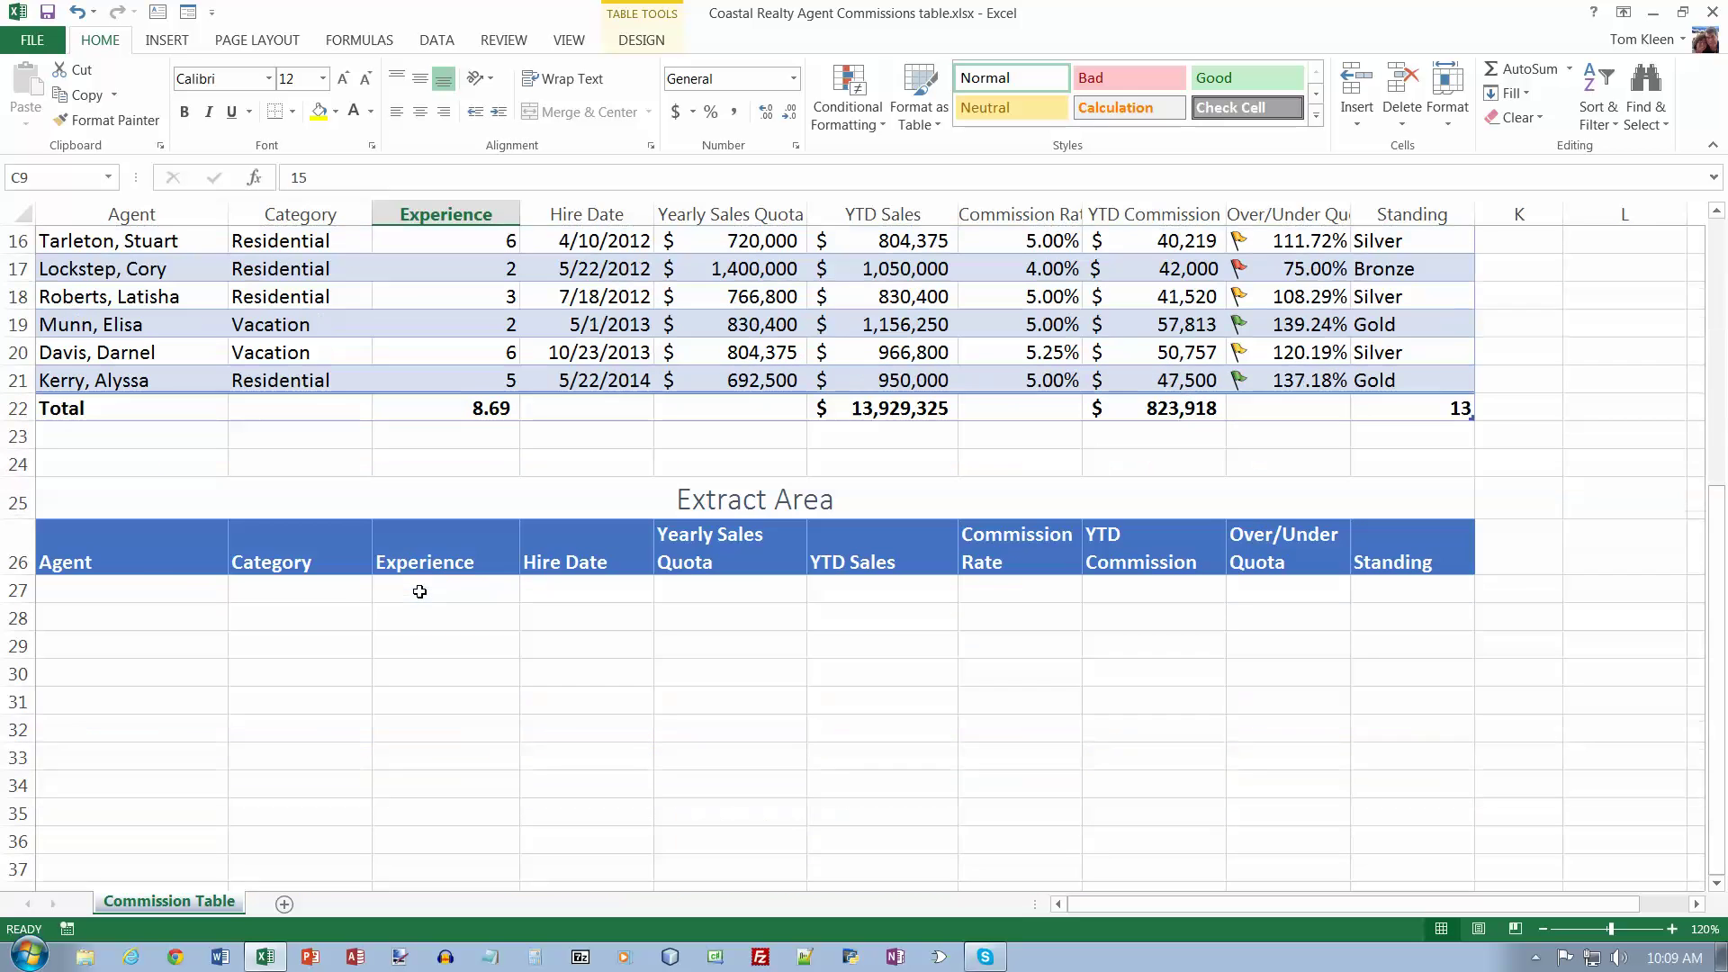
left_click_drag(147, 565, 1388, 592)
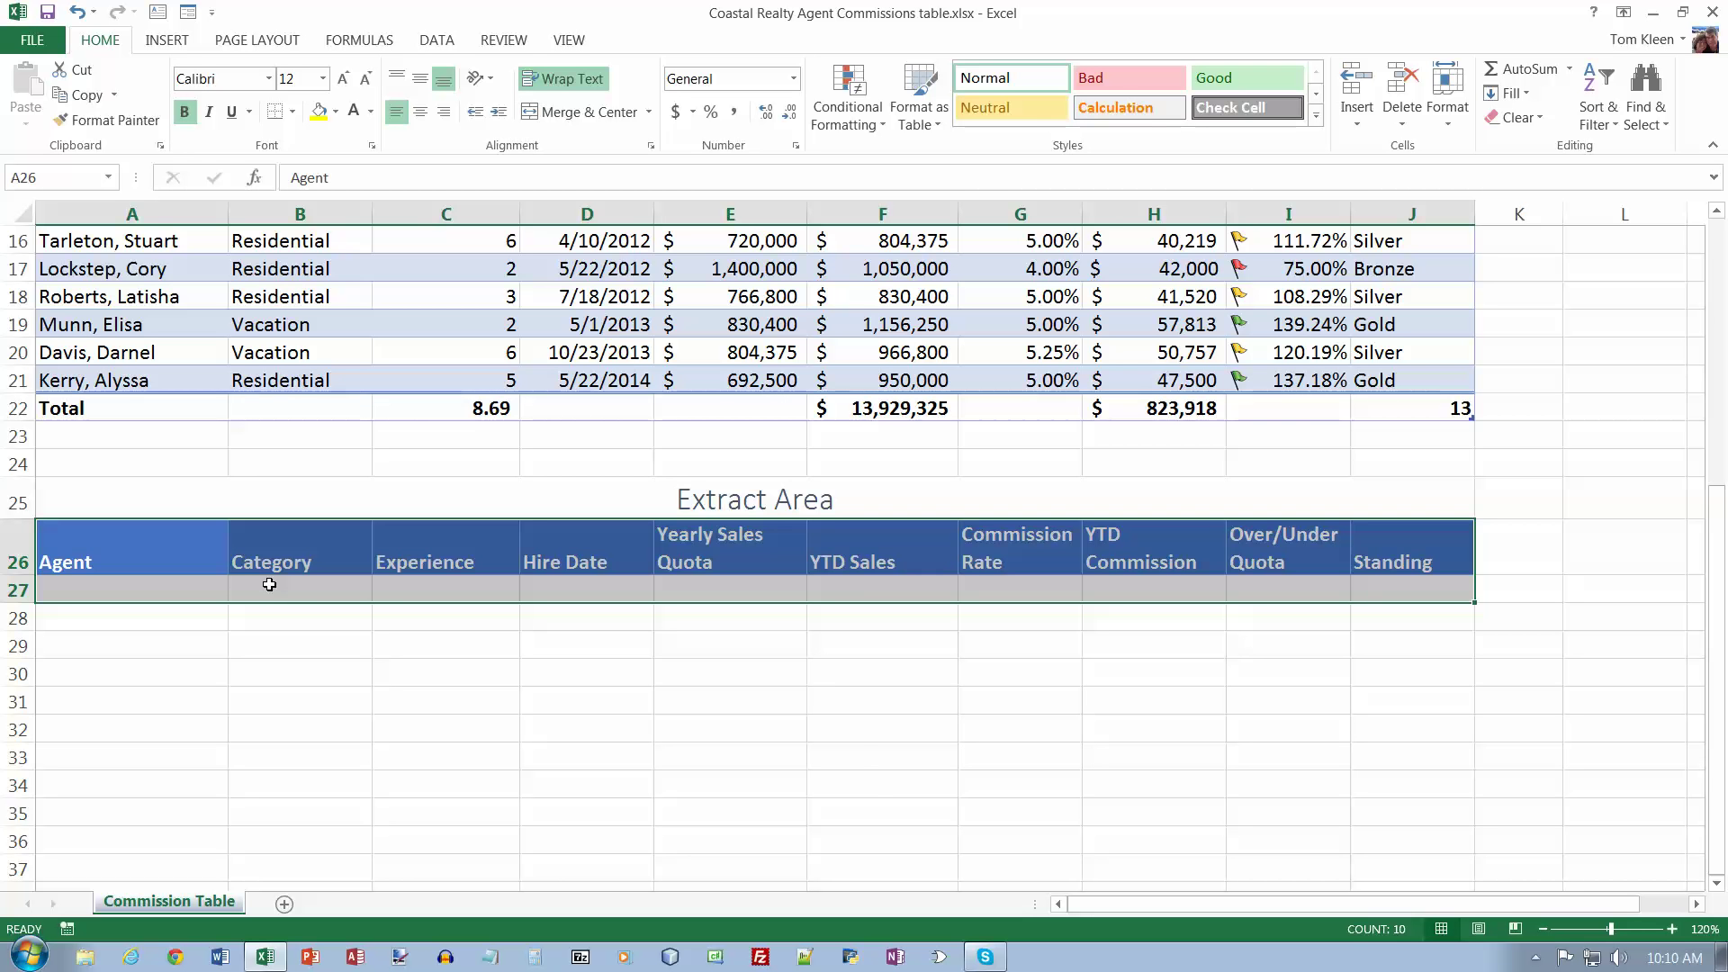
scroll(269, 586, "up", 5)
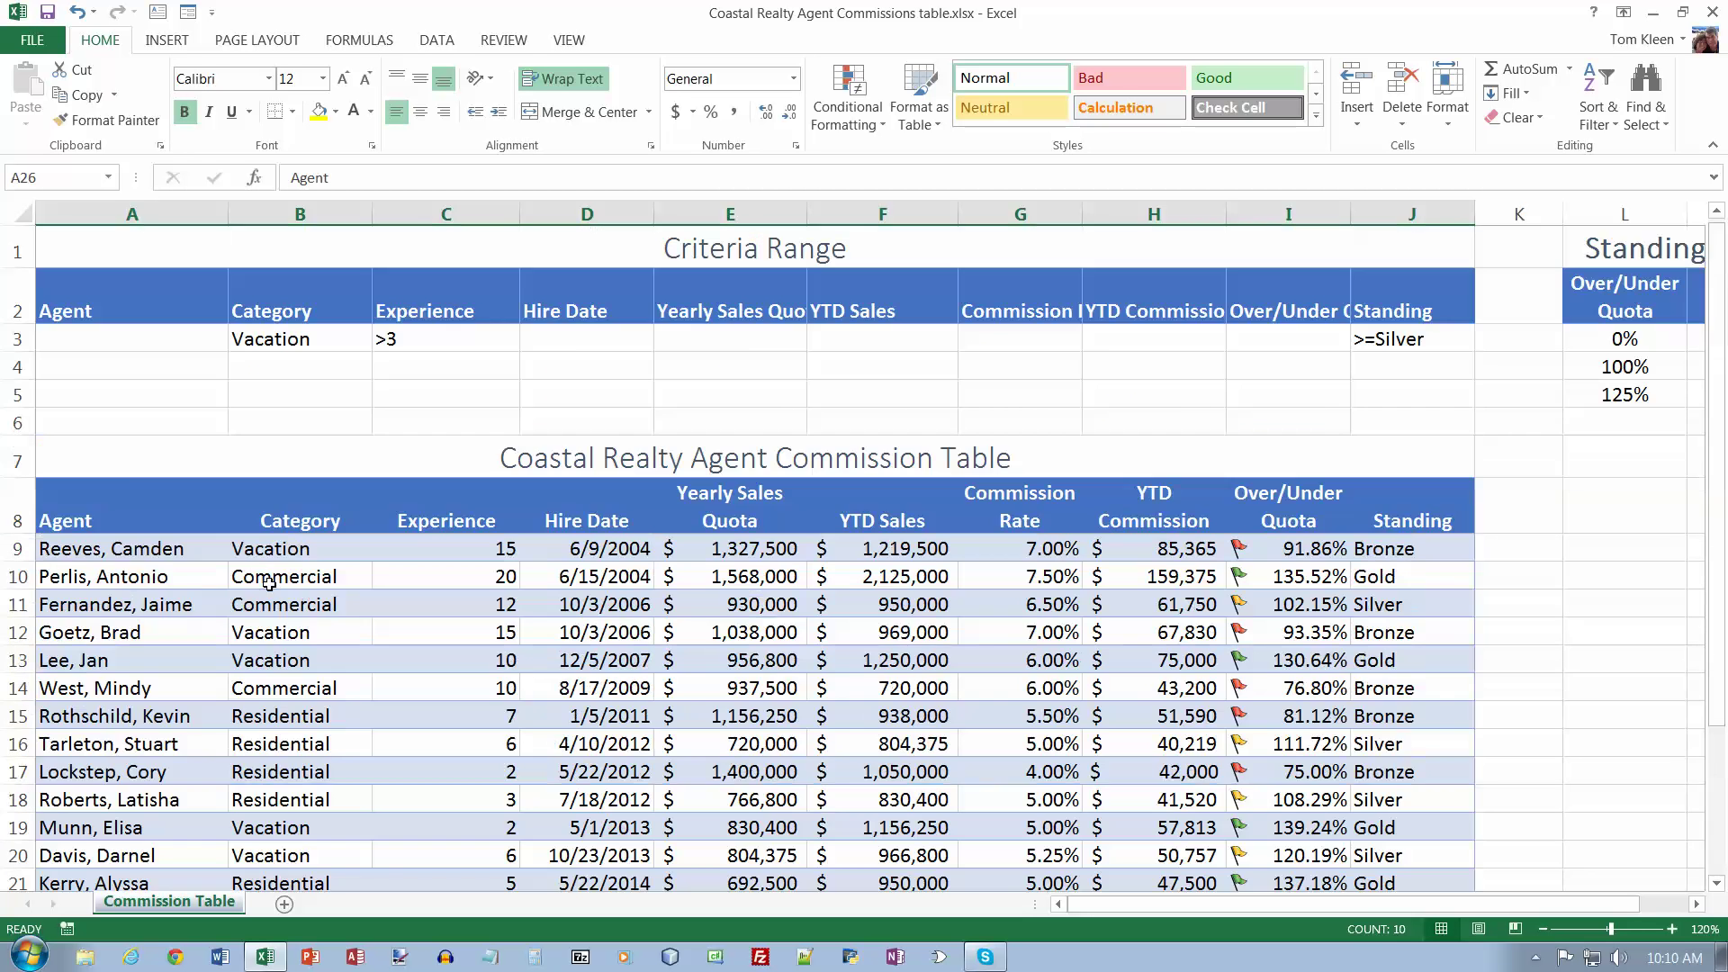
scroll(129, 471, "down", 2)
left_click(44, 180)
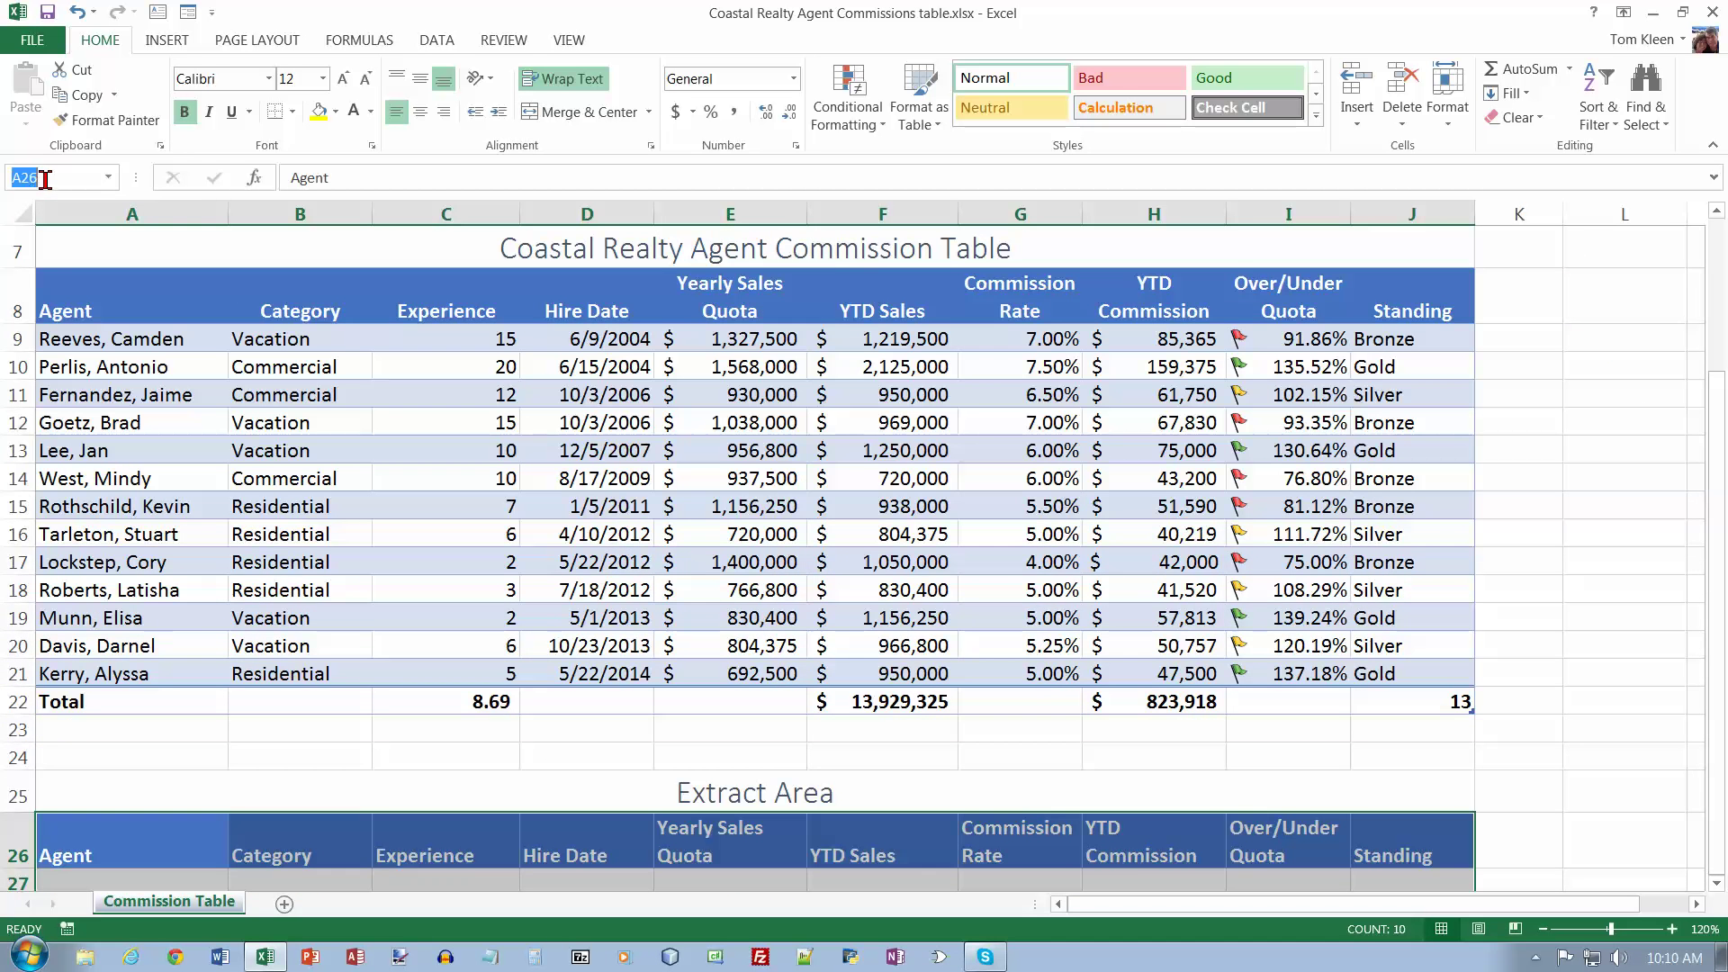
type("Extract")
key("Return")
scroll(363, 637, "down", 3)
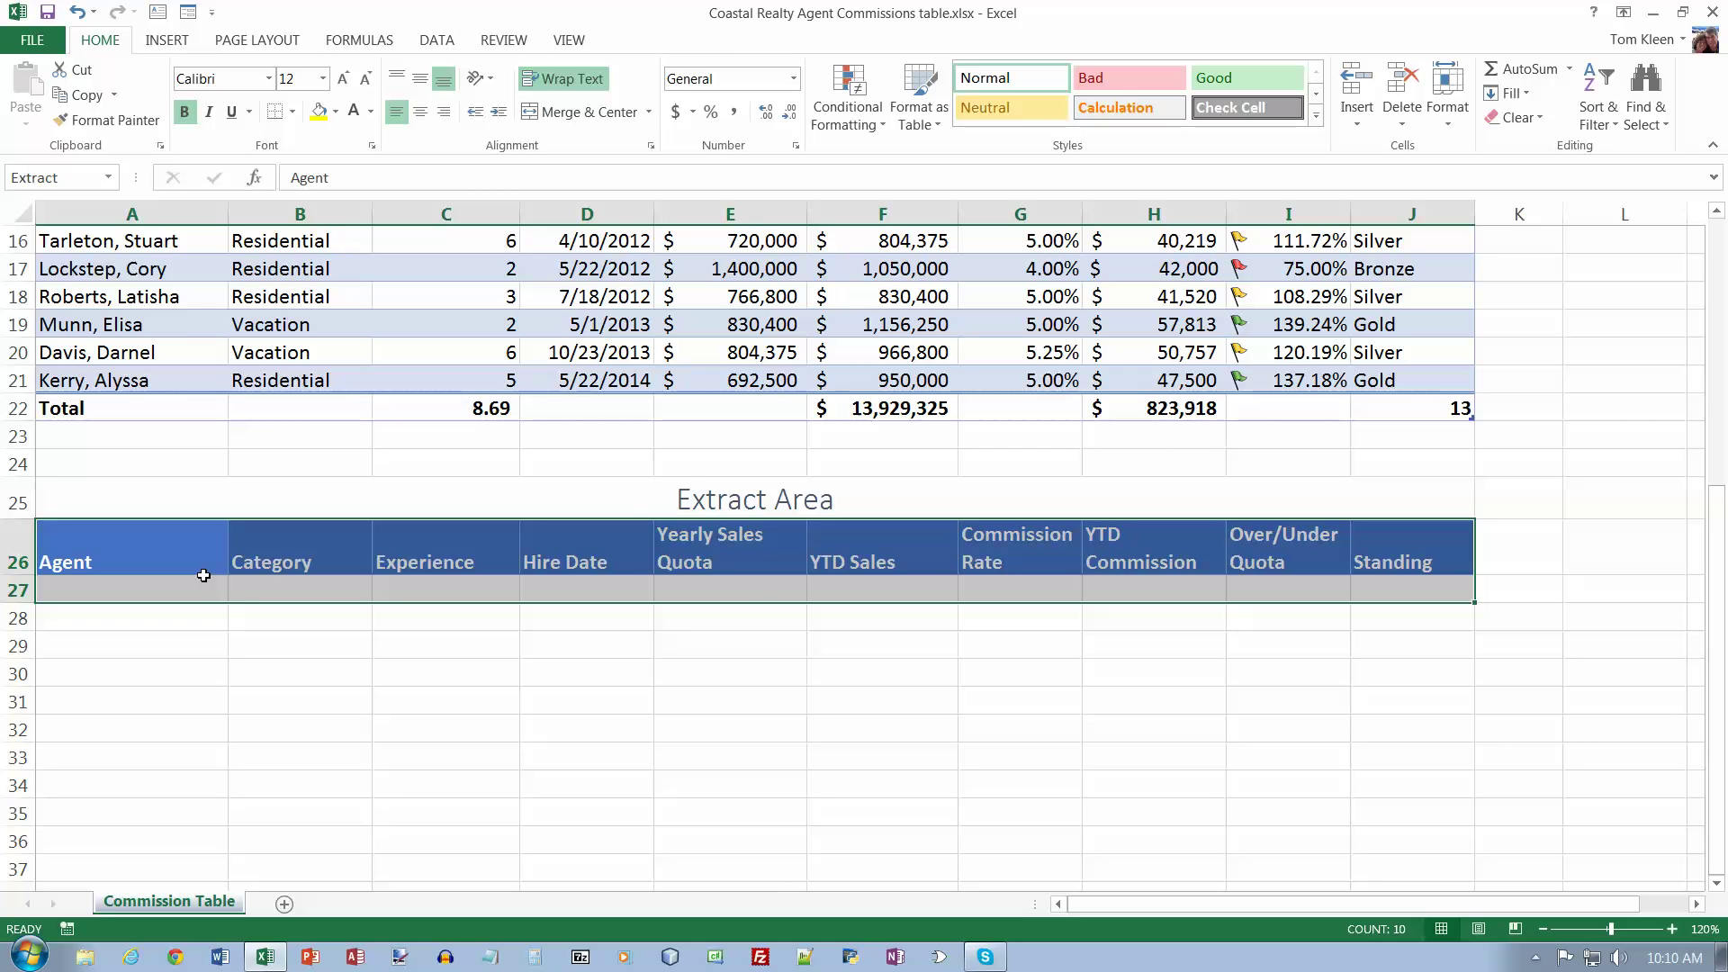
Start an Advanced Filter on the commission table, A8:J22, and set its criteria range to the named range Criteria.
scroll(63, 583, "up", 4)
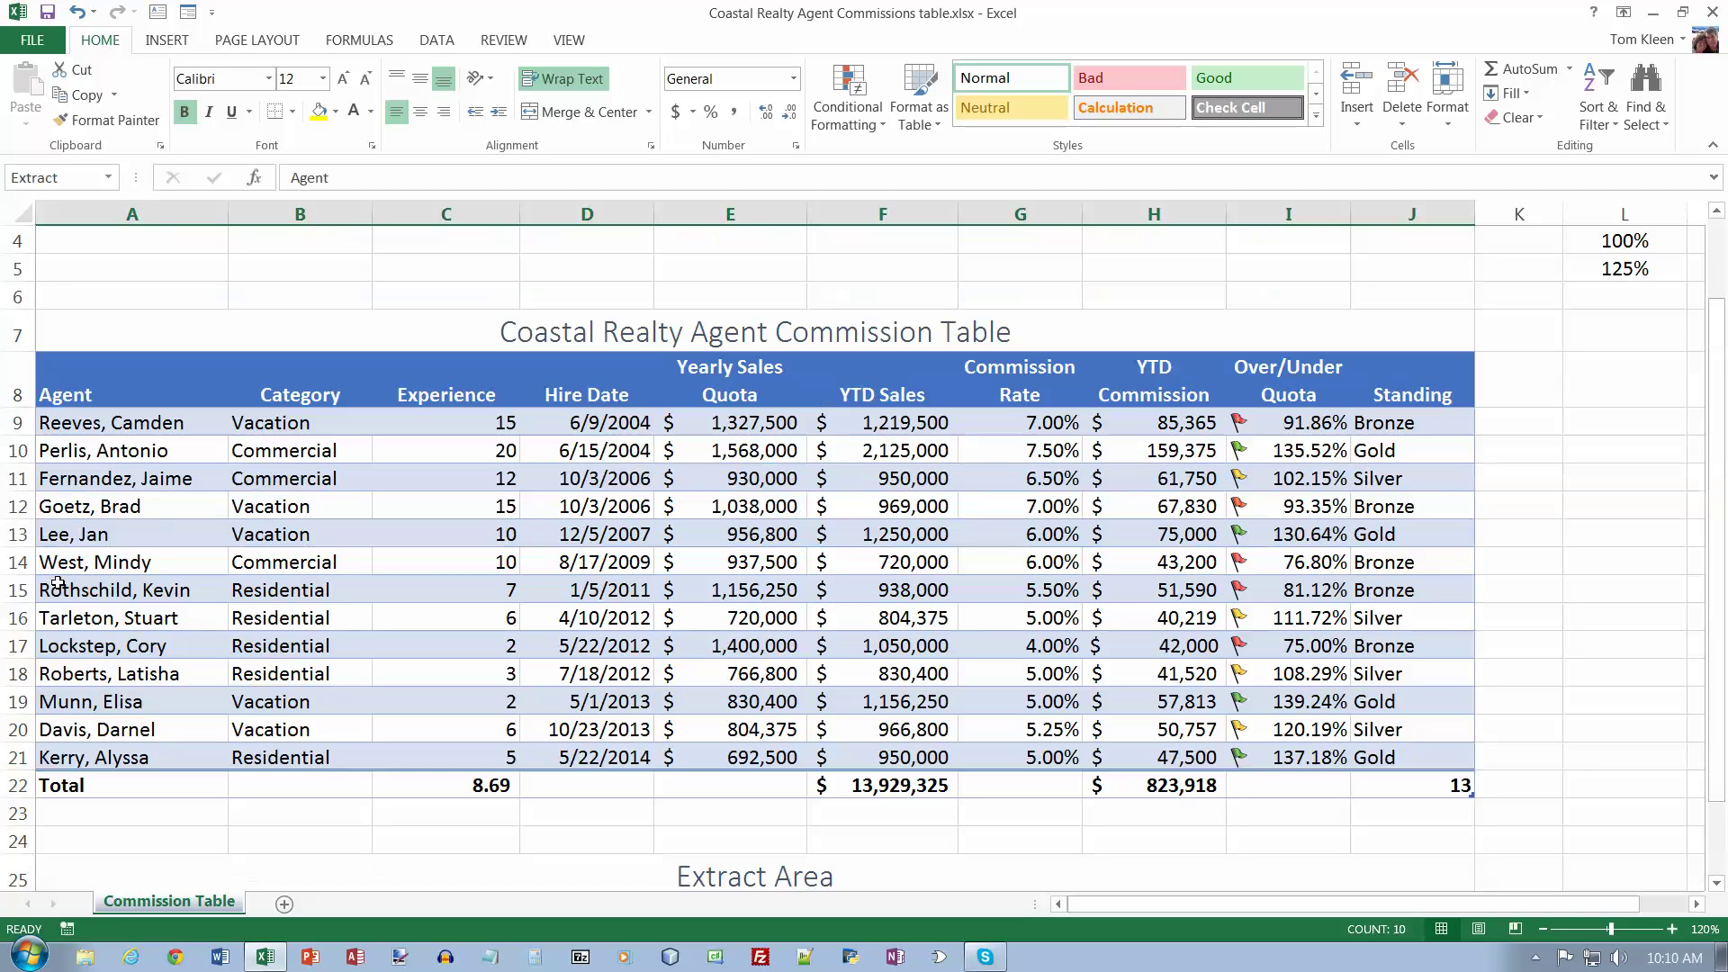
left_click(317, 424)
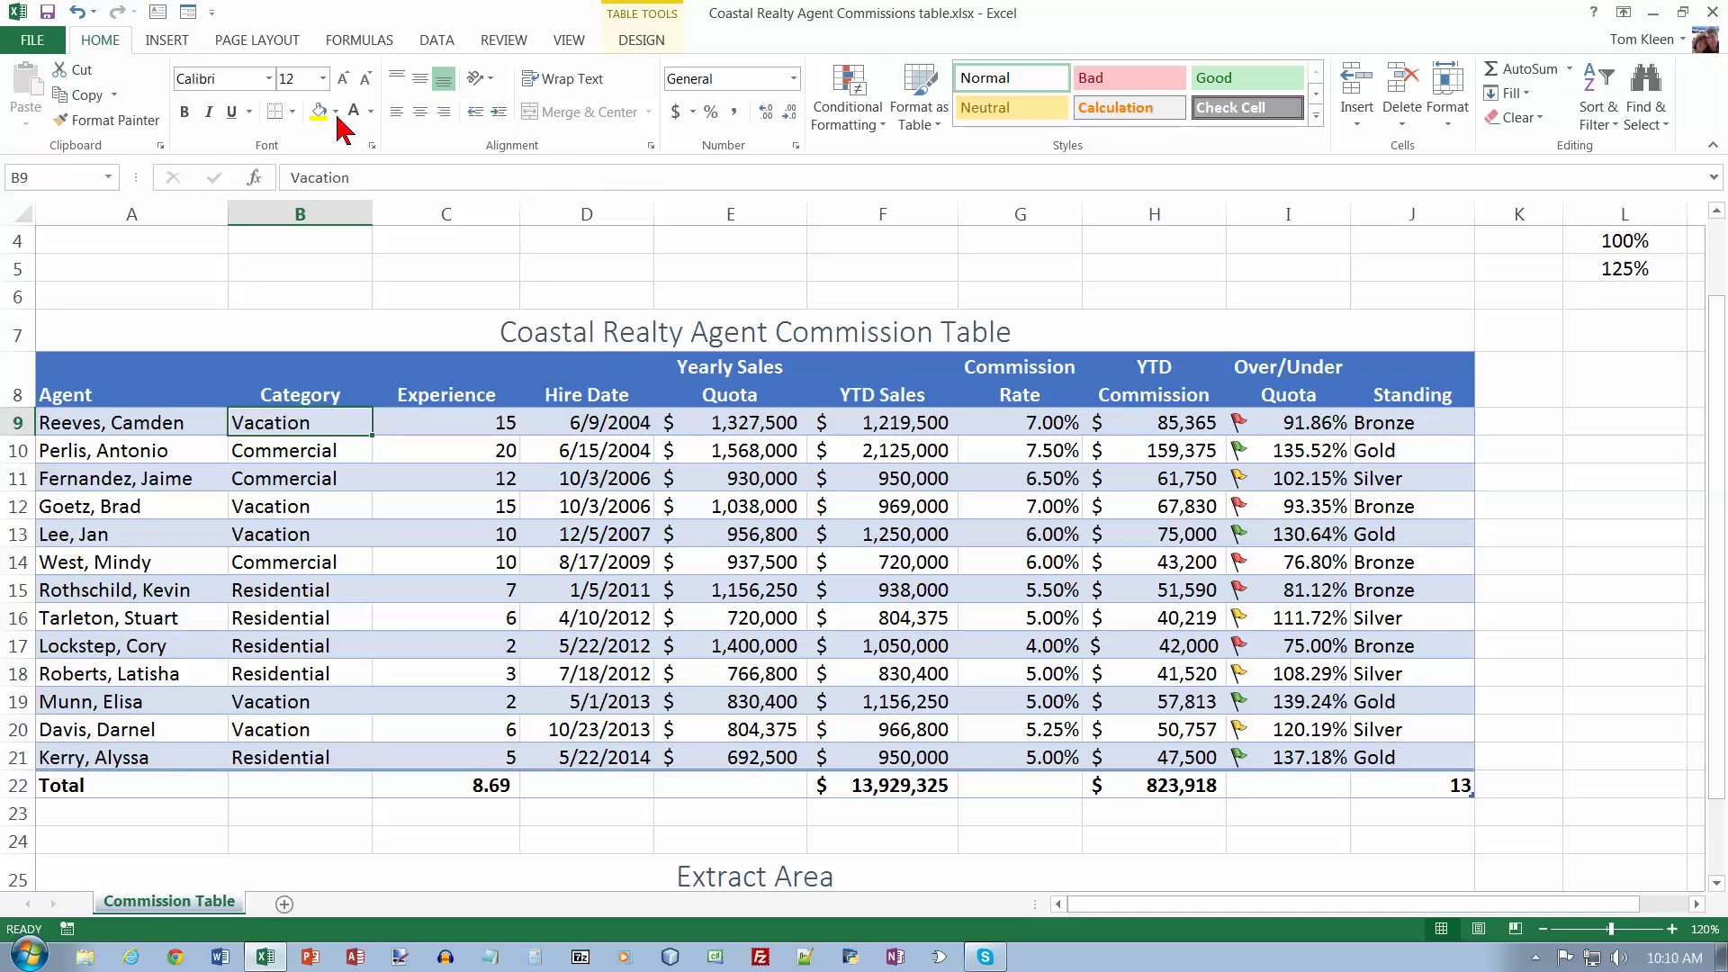
left_click(436, 42)
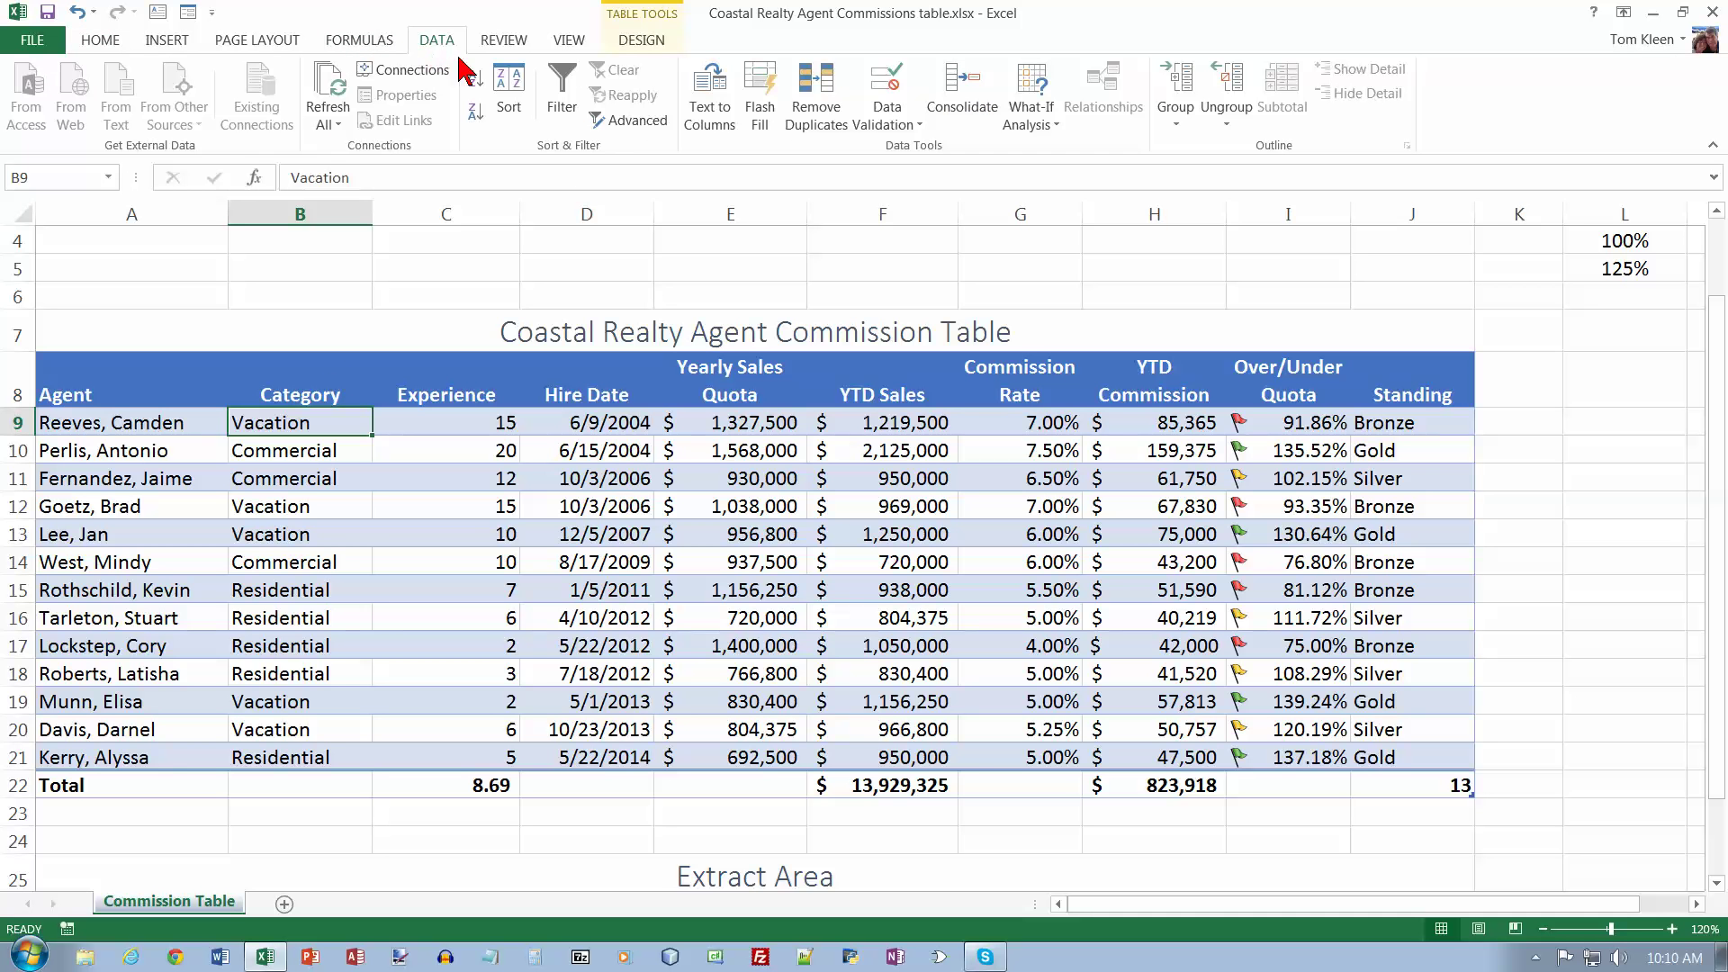
left_click(628, 121)
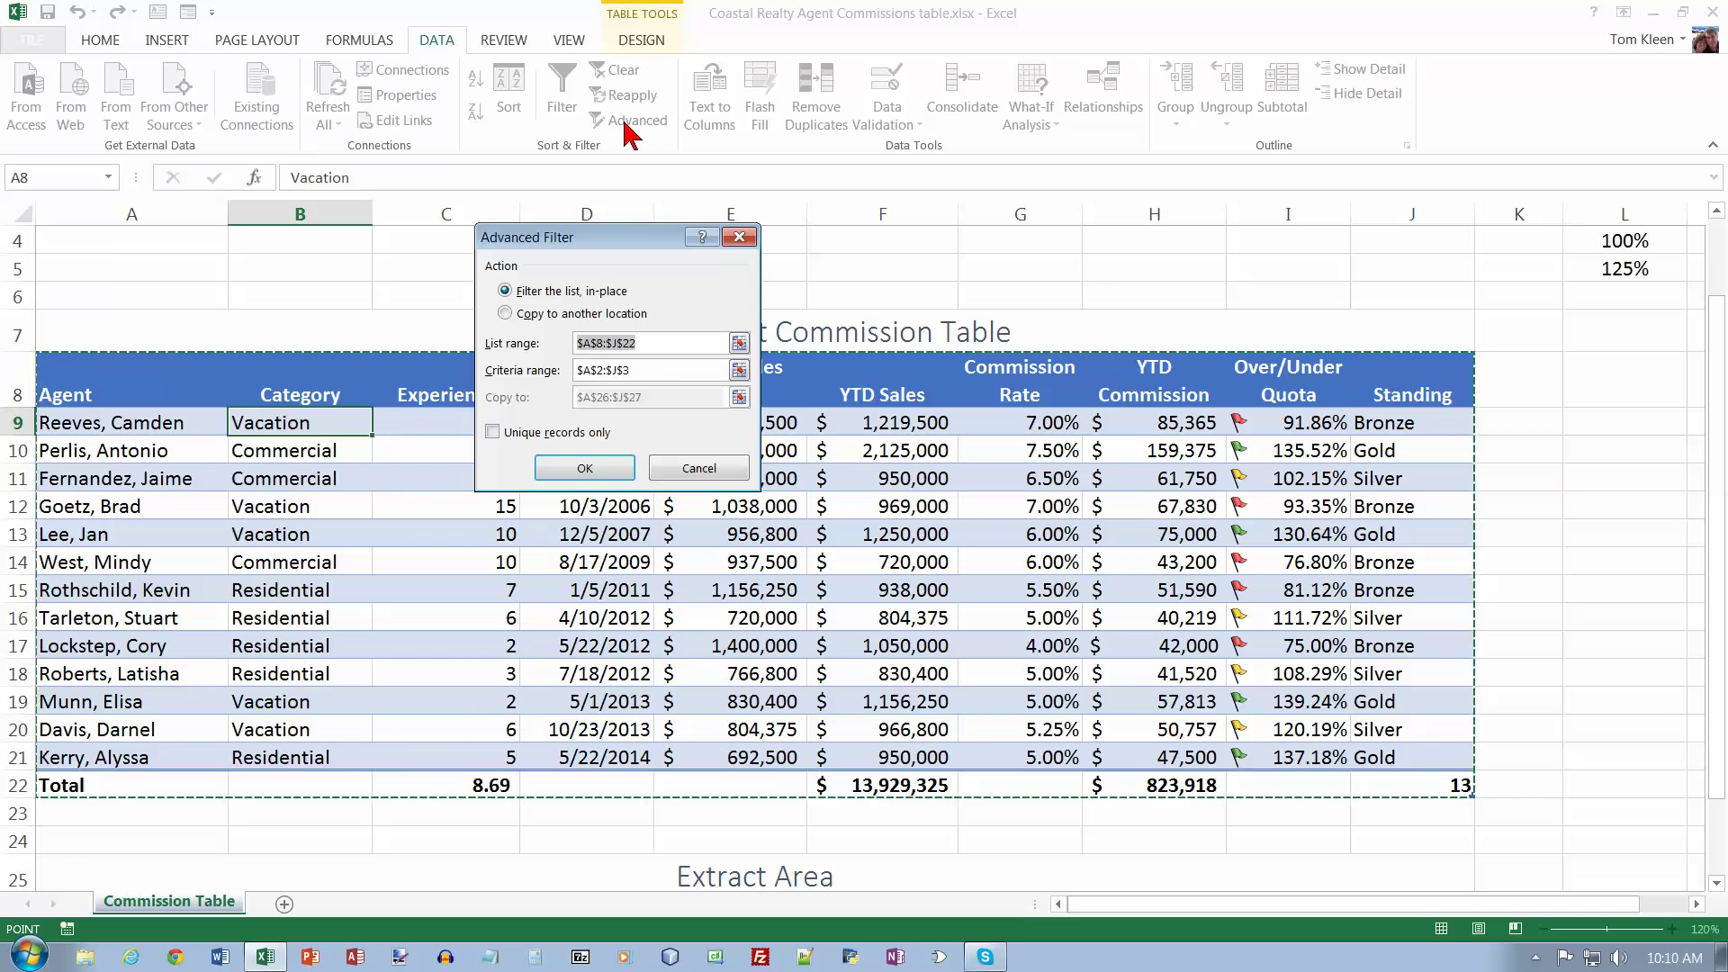
left_click(659, 369)
left_click_drag(660, 369, 540, 371)
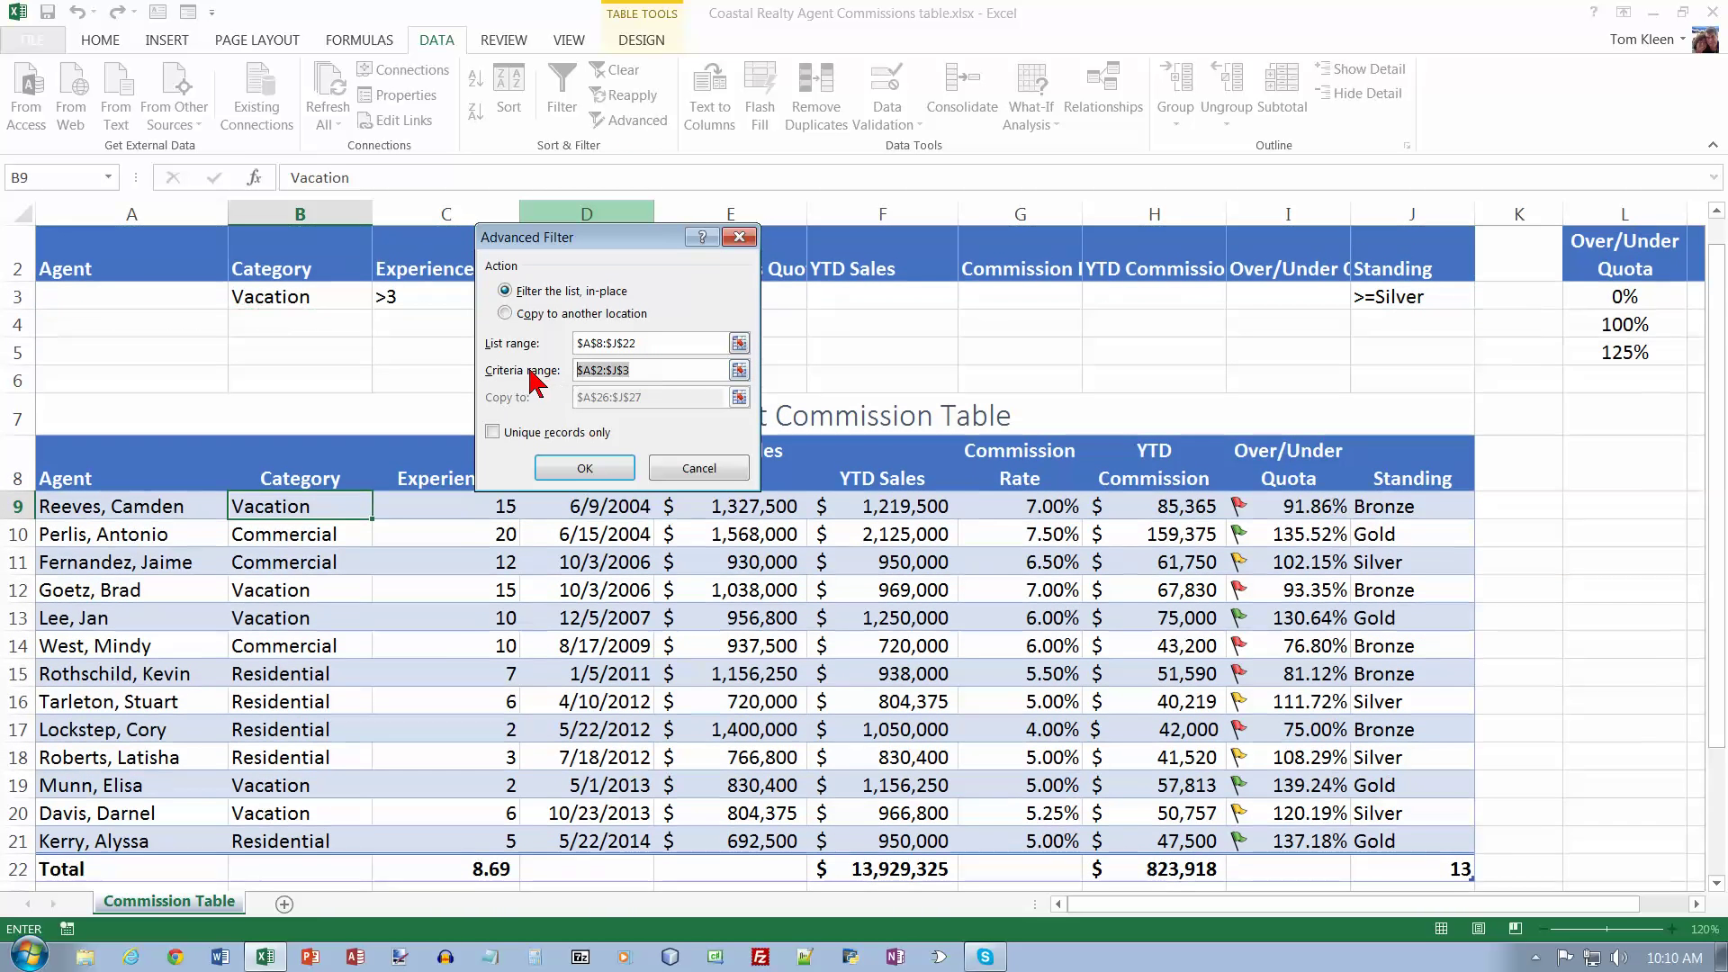
type("Criteria")
key("Tab")
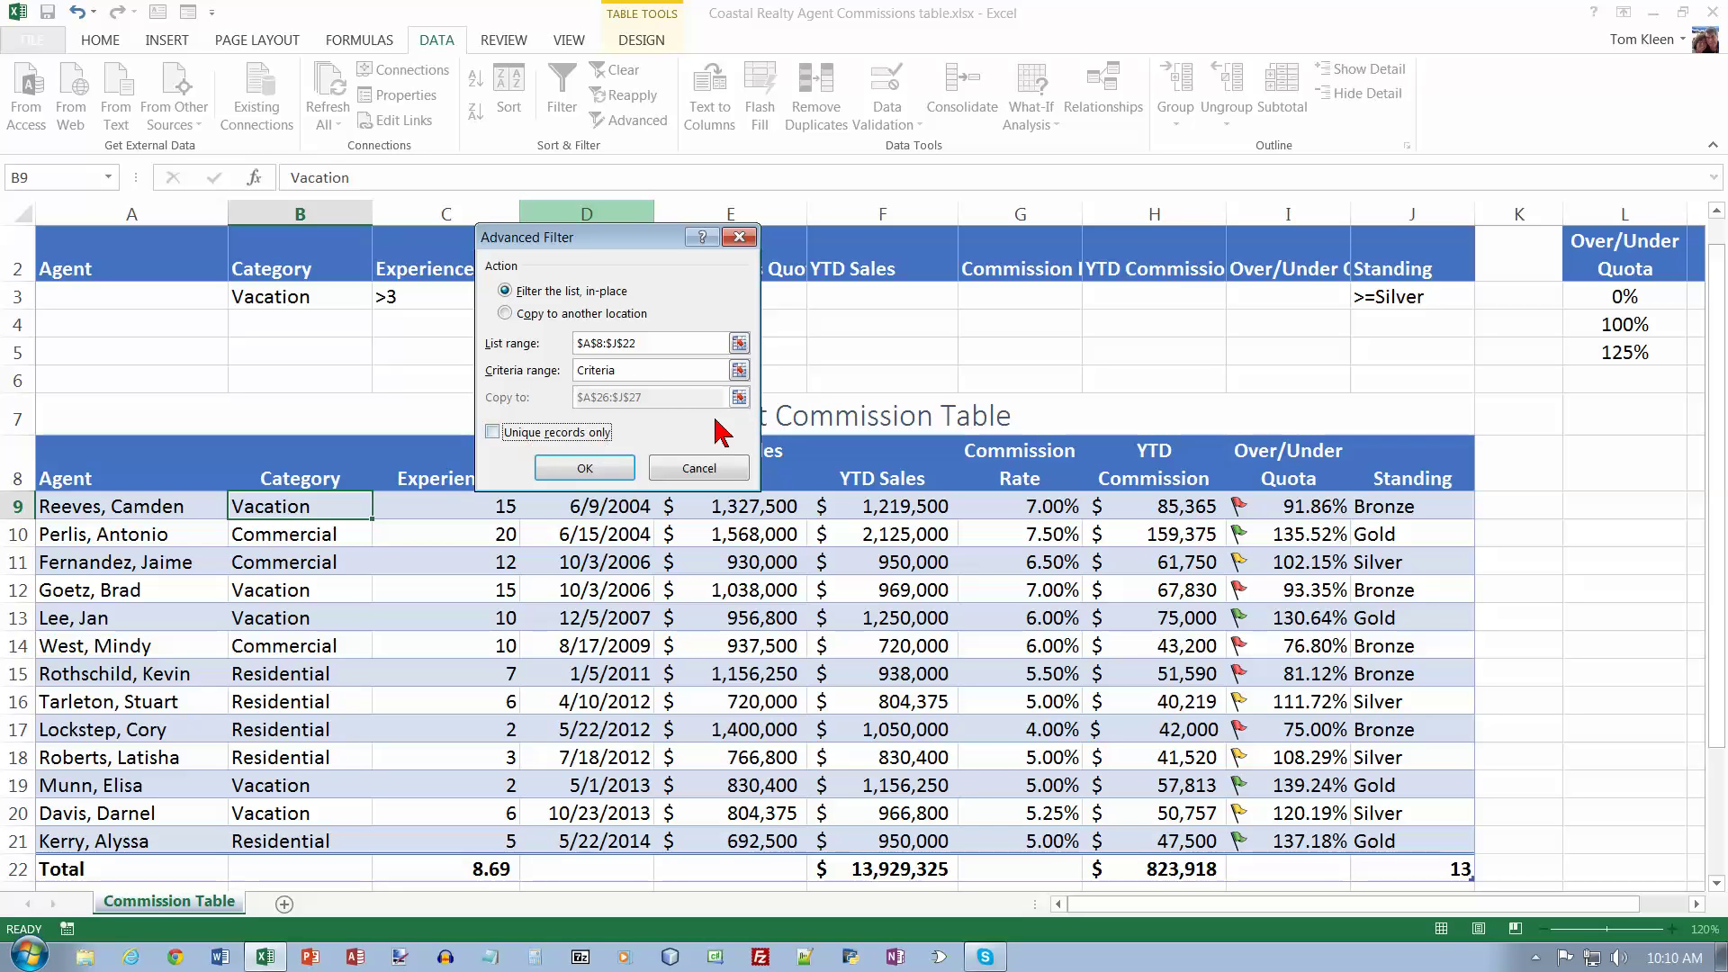
left_click(492, 433)
left_click(493, 433)
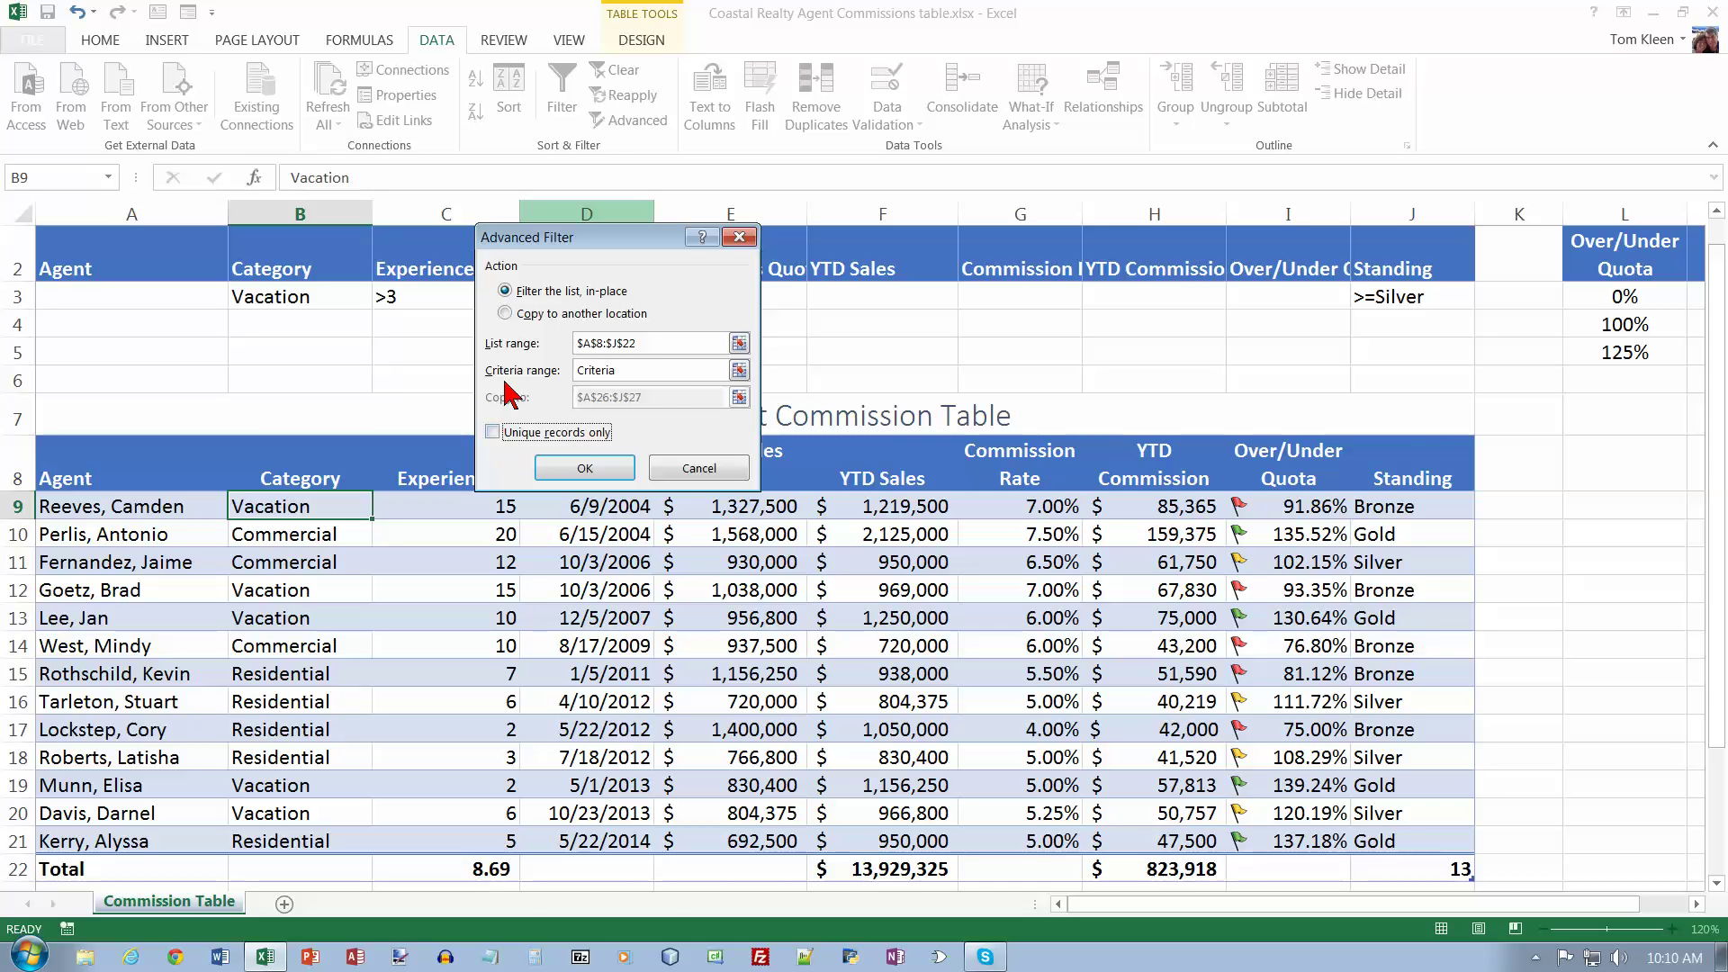
Set the Advanced Filter to copy to another location, using the named range Extract as the destination, and run it.
left_click(505, 314)
left_click_drag(648, 399, 567, 409)
type("Extract")
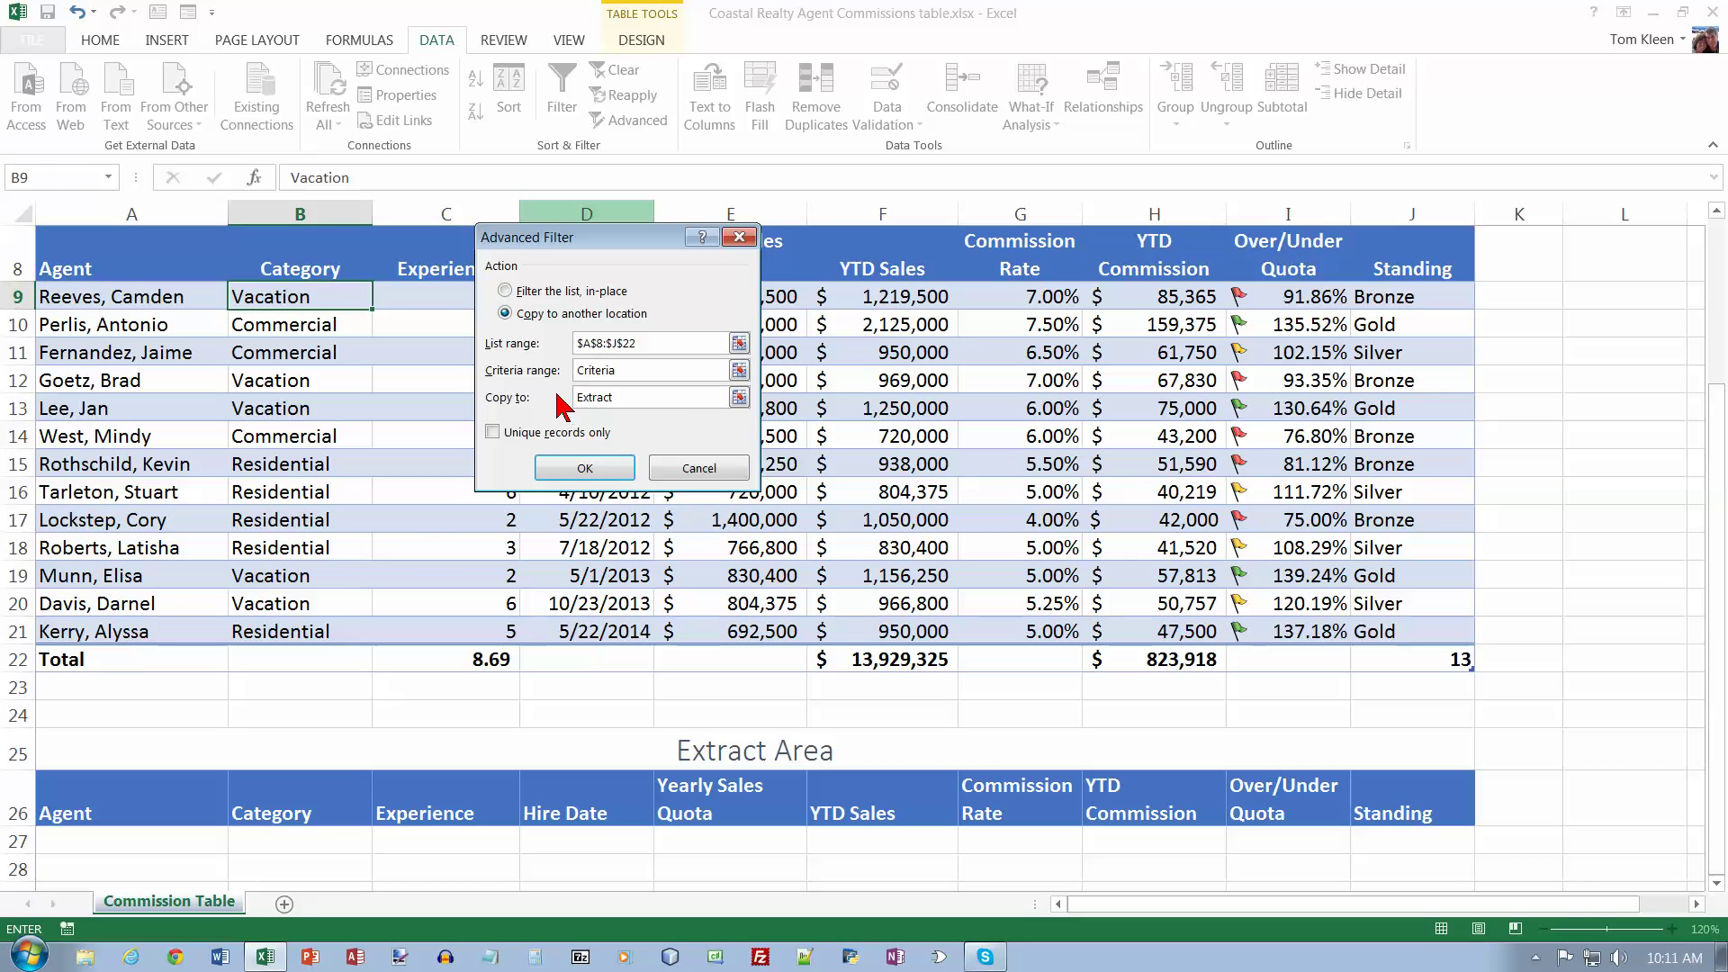
left_click(580, 468)
scroll(581, 461, "down", 4)
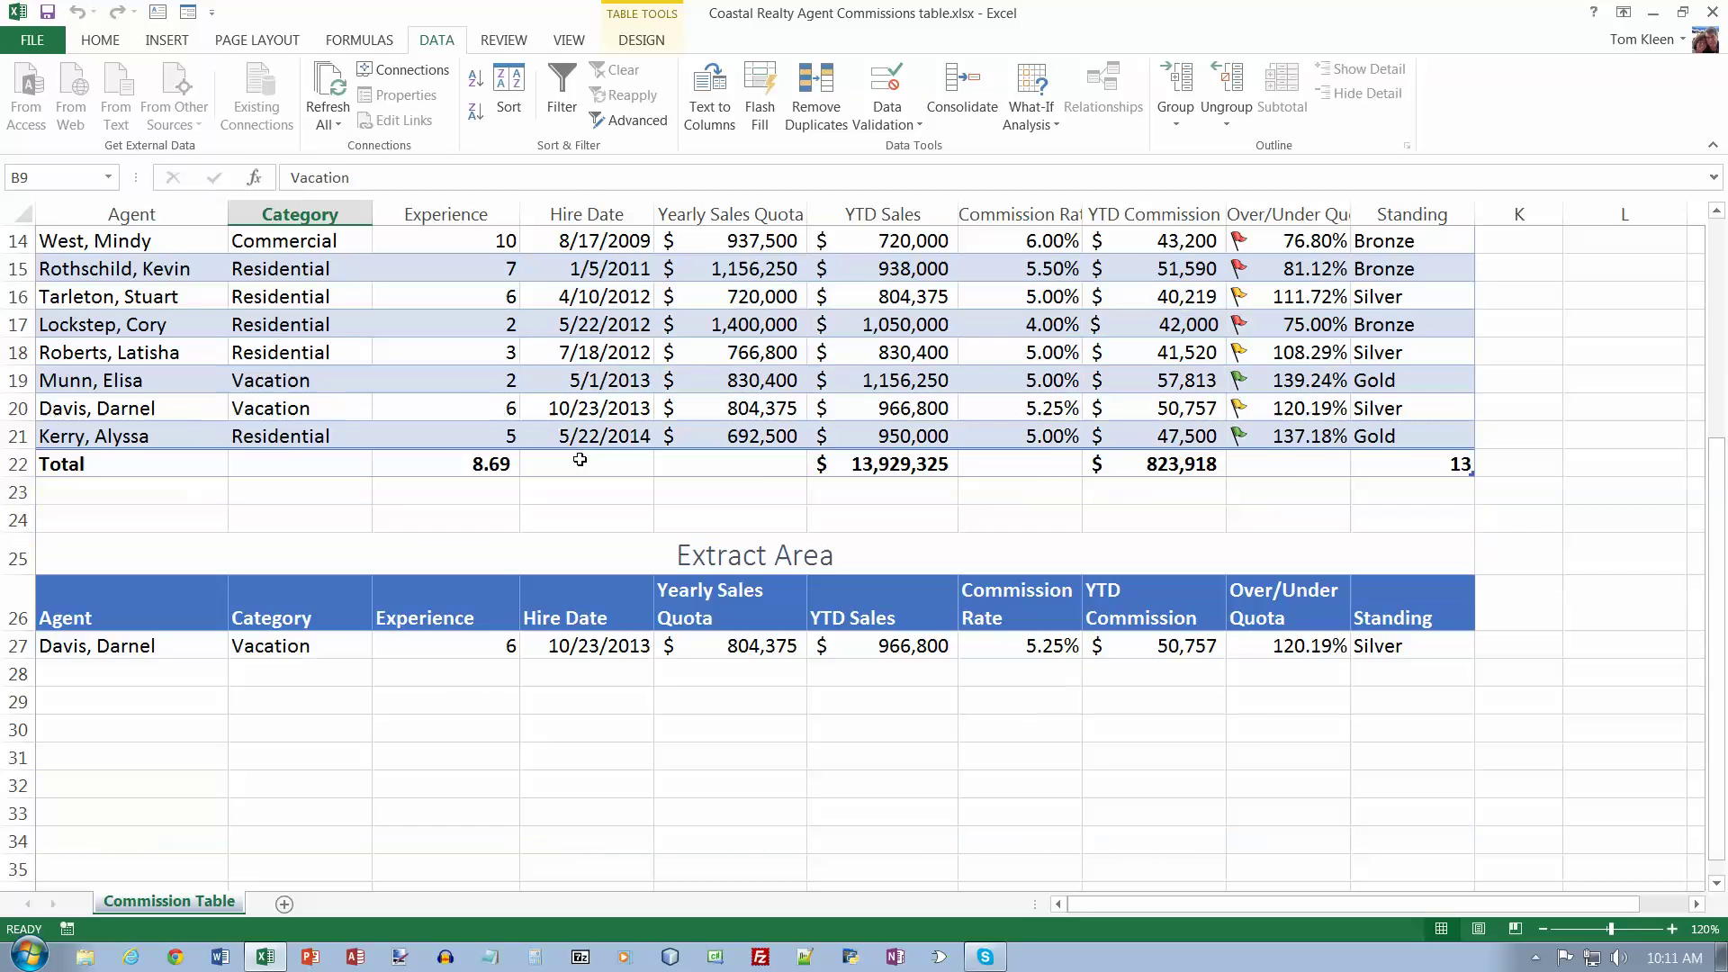